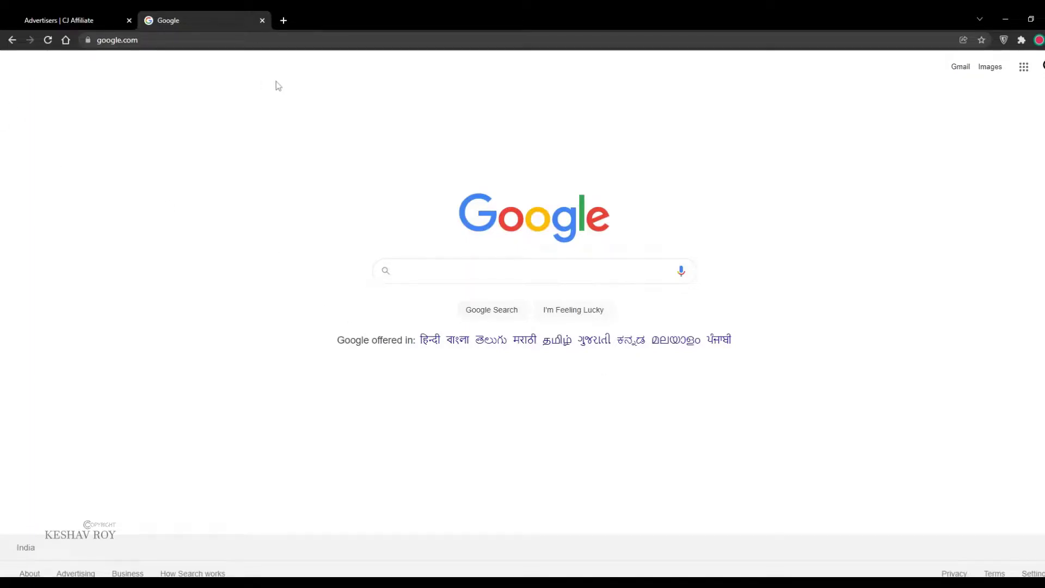
Step: Switch to the CJ Affiliate Advertisers page and review the No Relationship advertisers filtered by Has Auto Accept Rules
click(1, 14)
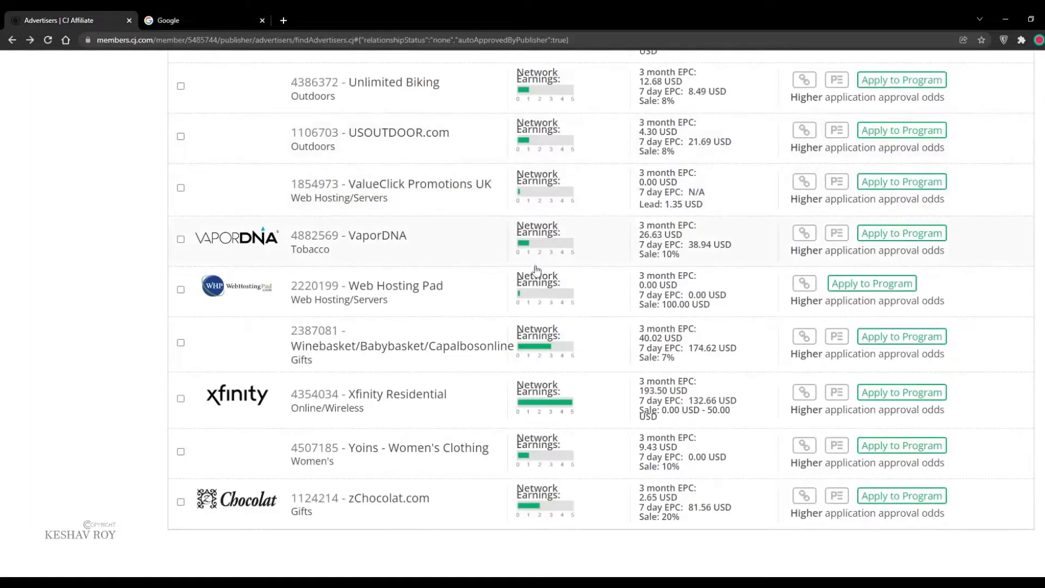
scroll(539, 269, up, 20)
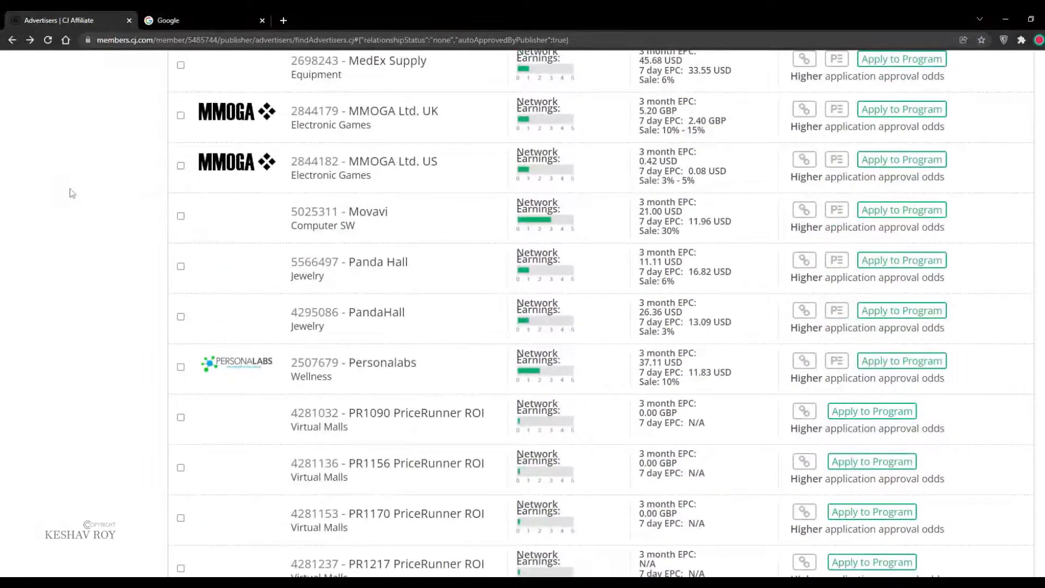
scroll(72, 194, up, 12)
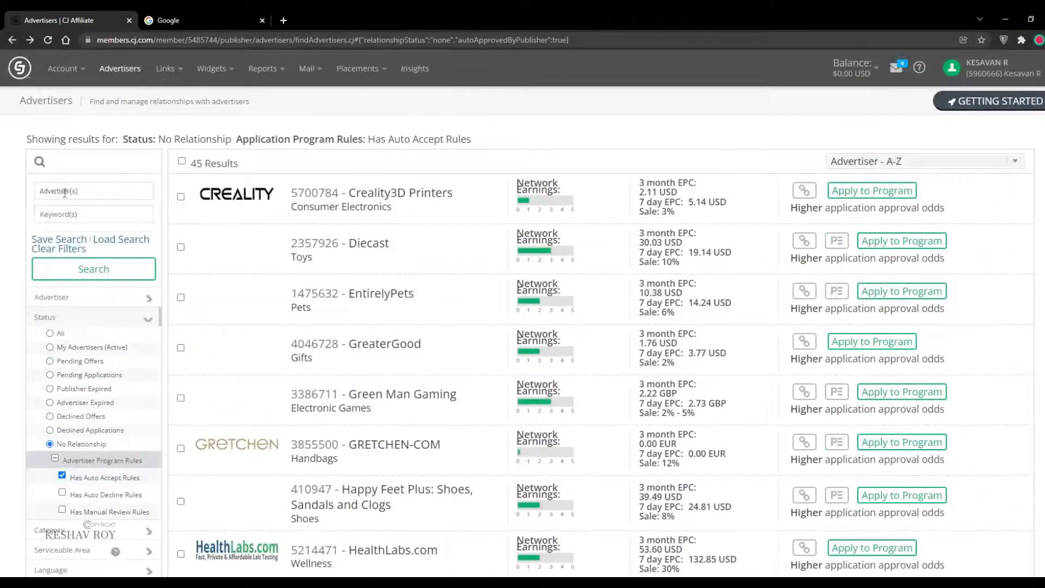
scroll(45, 248, down, 4)
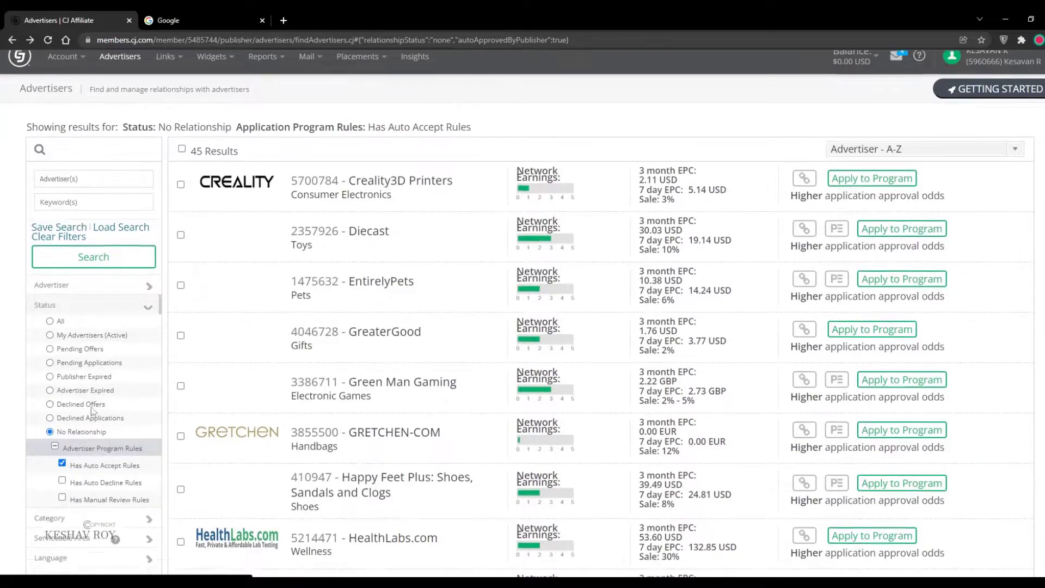
drag(69, 267, 149, 261)
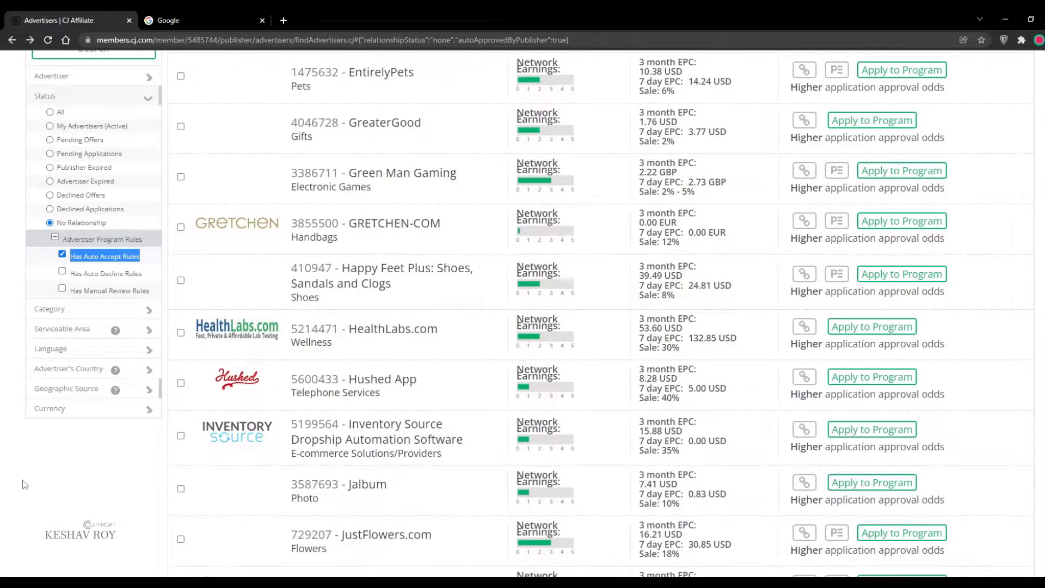
scroll(32, 487, up, 3)
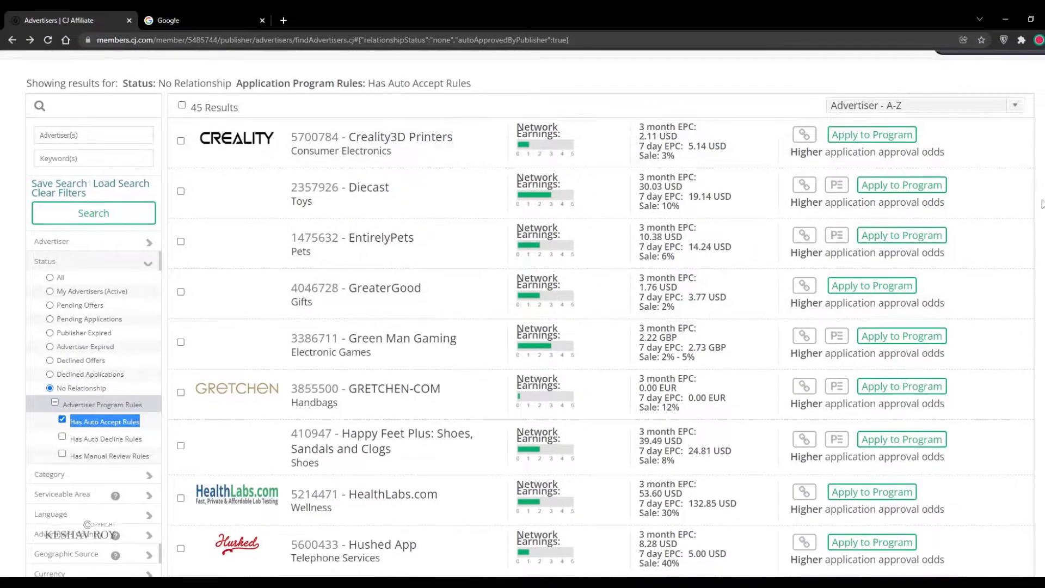
scroll(828, 369, down, 2)
scroll(360, 396, down, 5)
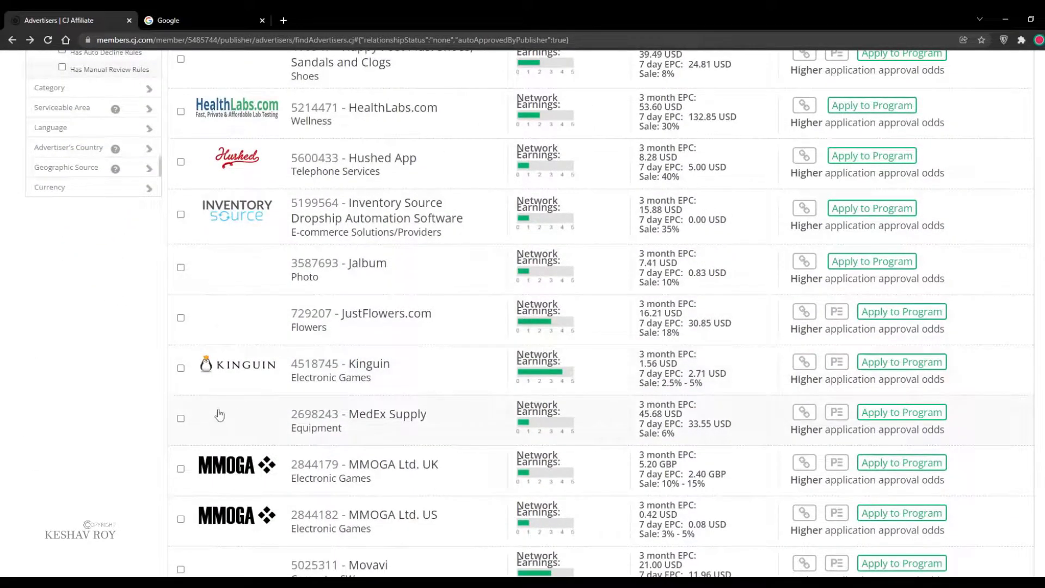
scroll(392, 425, down, 10)
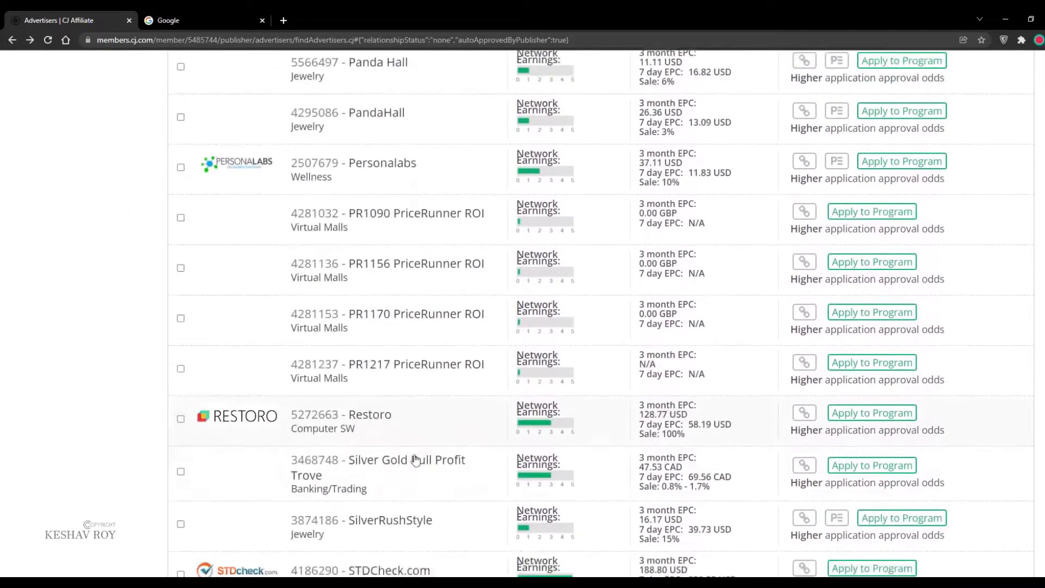
scroll(427, 473, up, 7)
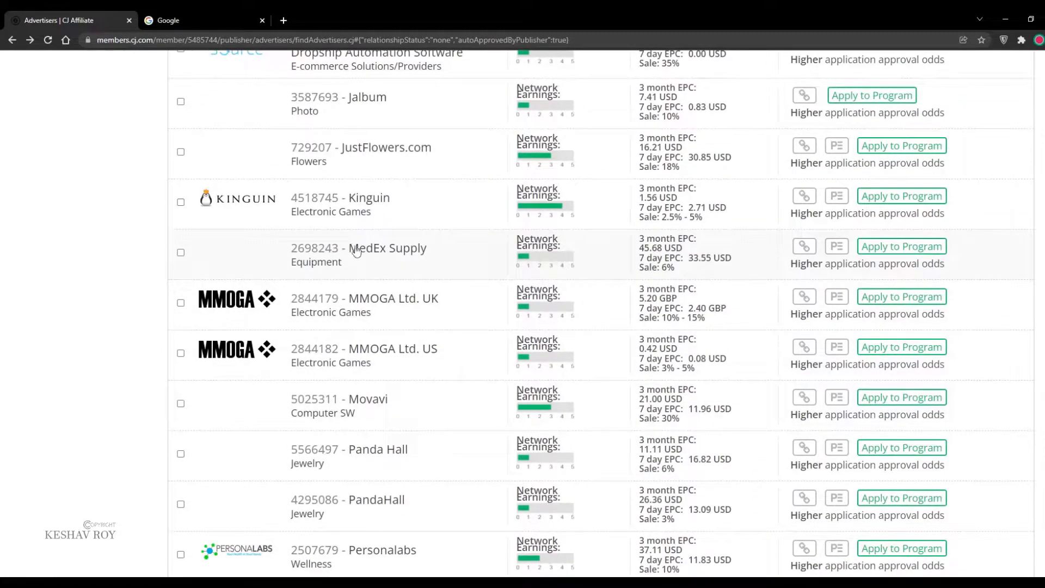
Step: Expand and read the details of the MedEx Supply advertiser and apply to its affiliate program, closing the application window
drag(349, 249, 479, 248)
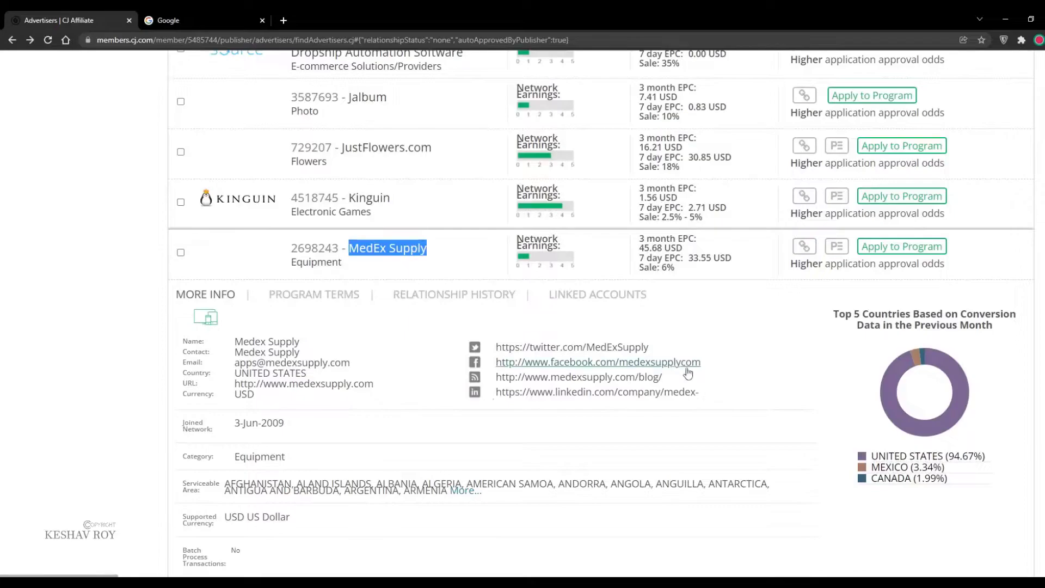
scroll(381, 338, down, 1)
mouse_move(314, 308)
mouse_down()
mouse_move(228, 325)
mouse_move(308, 324)
mouse_up()
scroll(241, 325, down, 4)
click(298, 367)
scroll(299, 366, up, 3)
scroll(298, 366, up, 1)
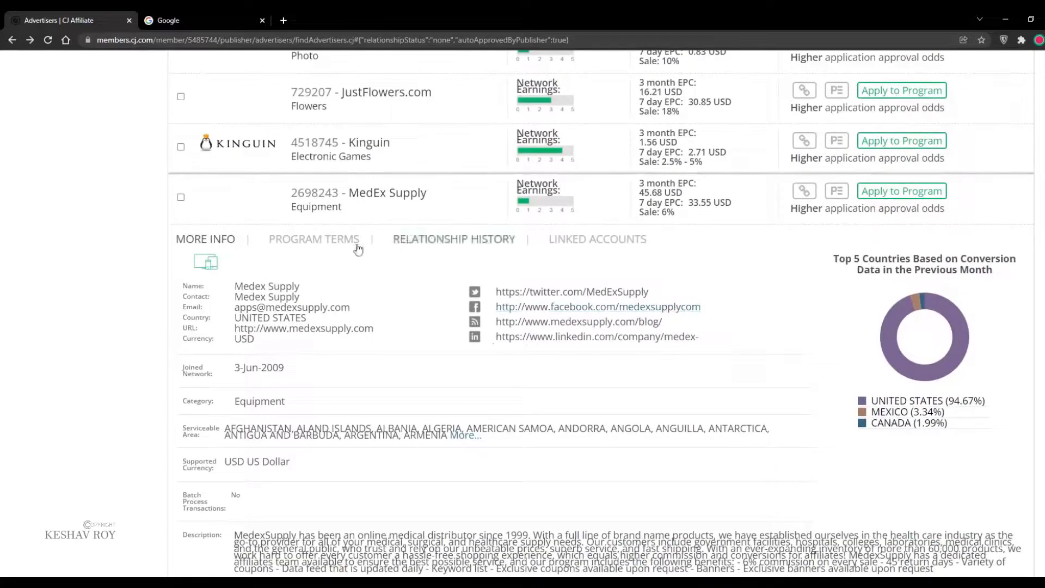
click(926, 191)
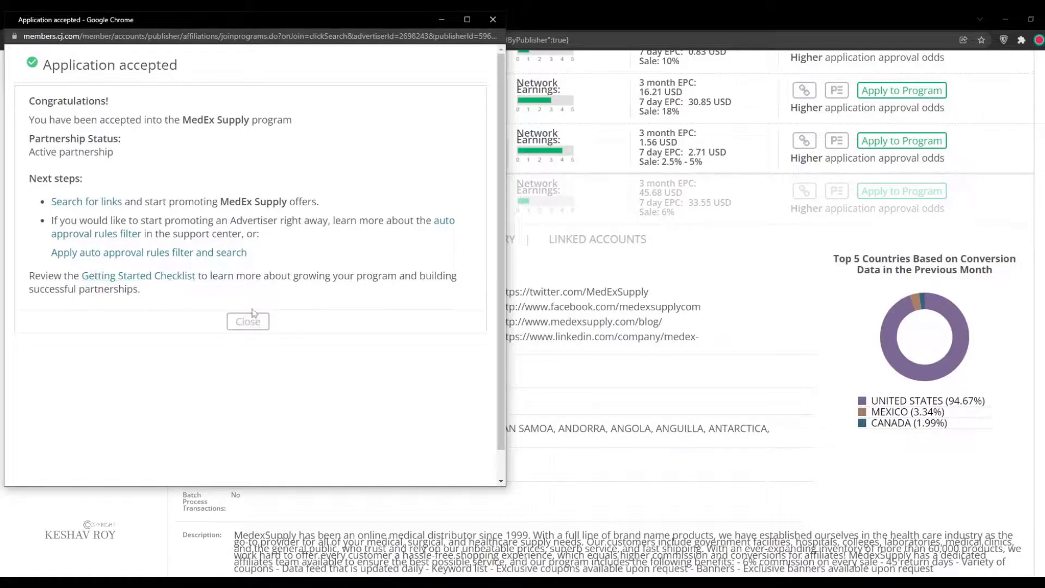
click(493, 19)
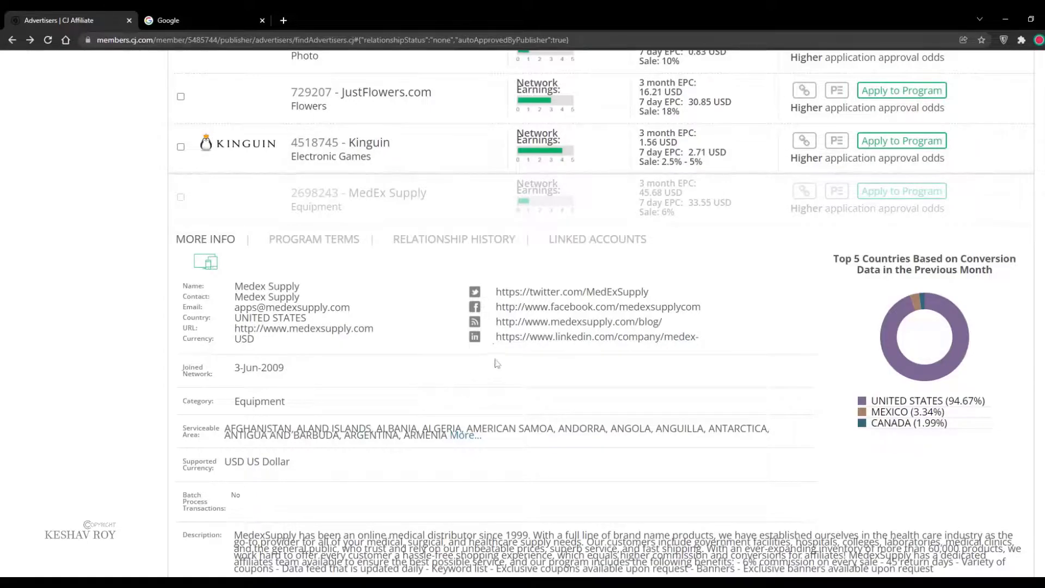
Step: Examine MedEx Supply's program terms, relationship history and linked accounts, ending on its general information
click(297, 240)
scroll(272, 327, up, 1)
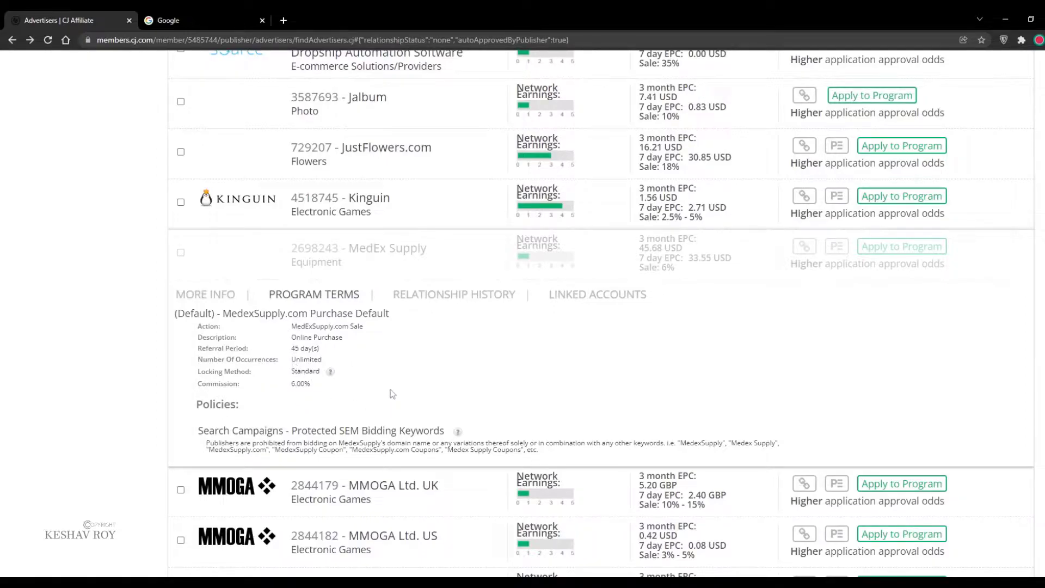
drag(325, 388, 267, 377)
click(326, 381)
click(454, 294)
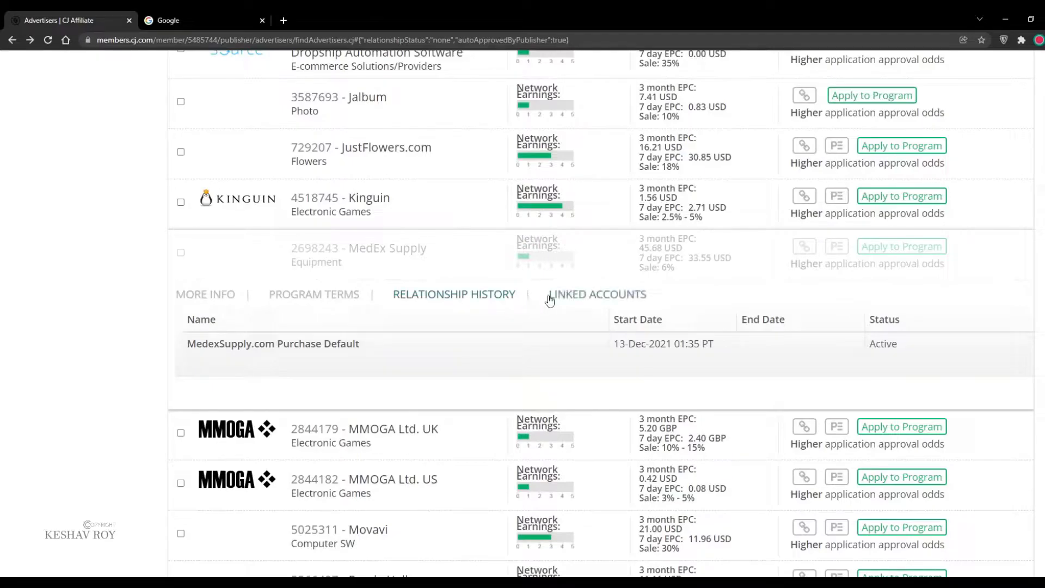
click(550, 297)
click(197, 294)
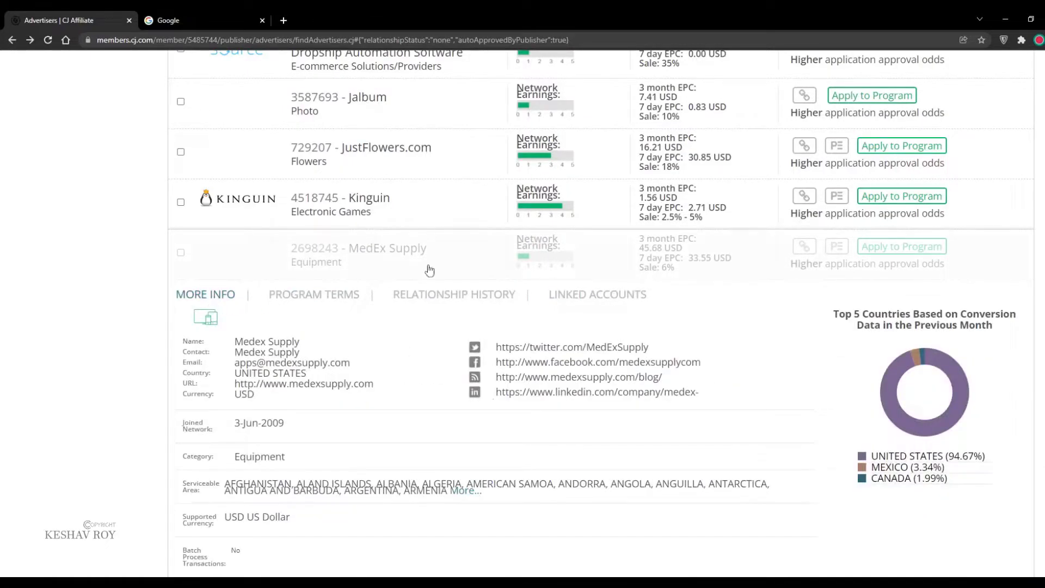
Step: Open the promotional links offered by MedEx Supply and browse the full list of text links and banners
click(808, 248)
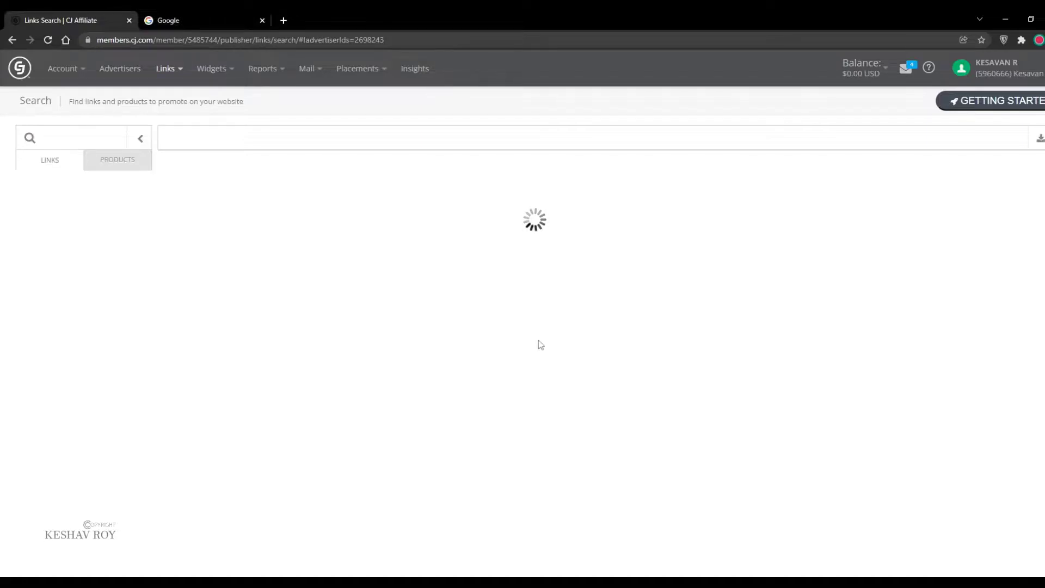
scroll(544, 348, down, 2)
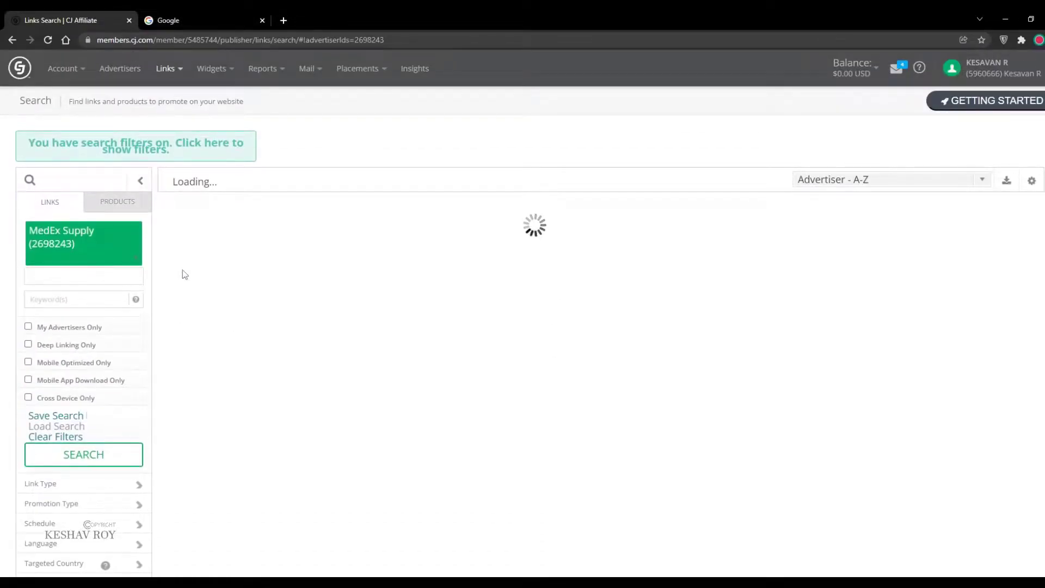
scroll(142, 275, down, 1)
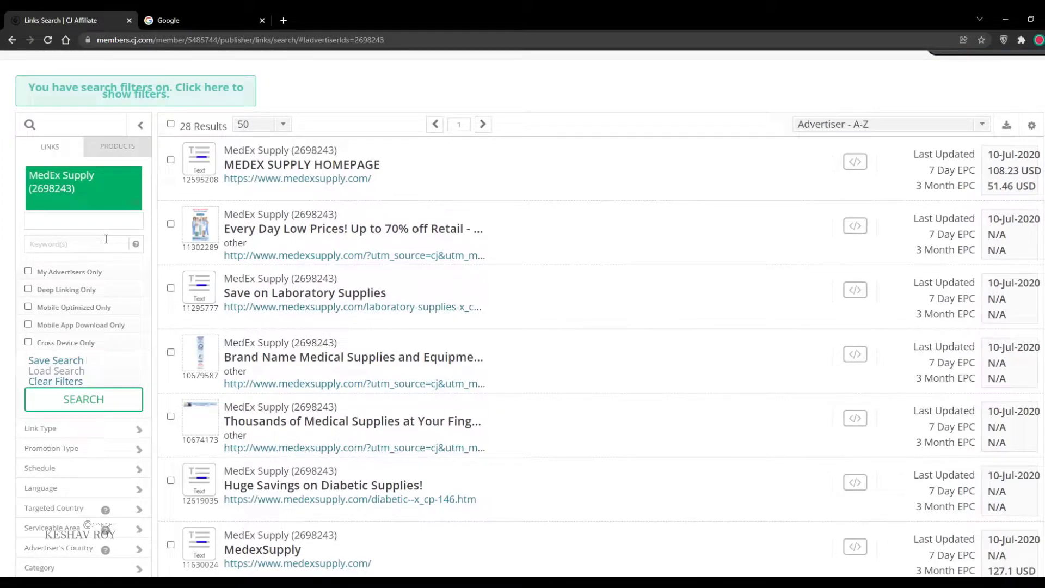
scroll(281, 373, down, 8)
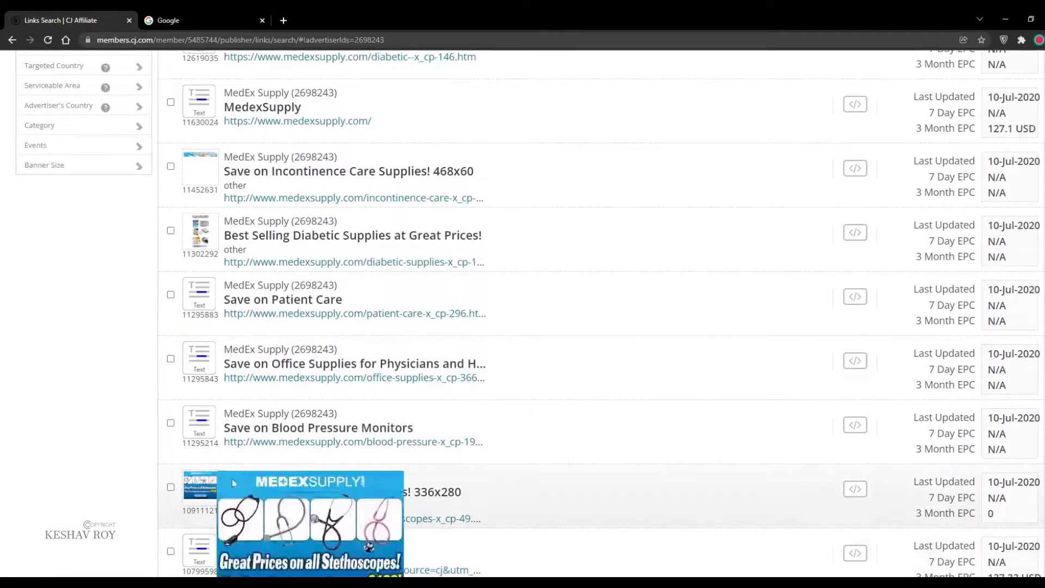
scroll(281, 372, down, 8)
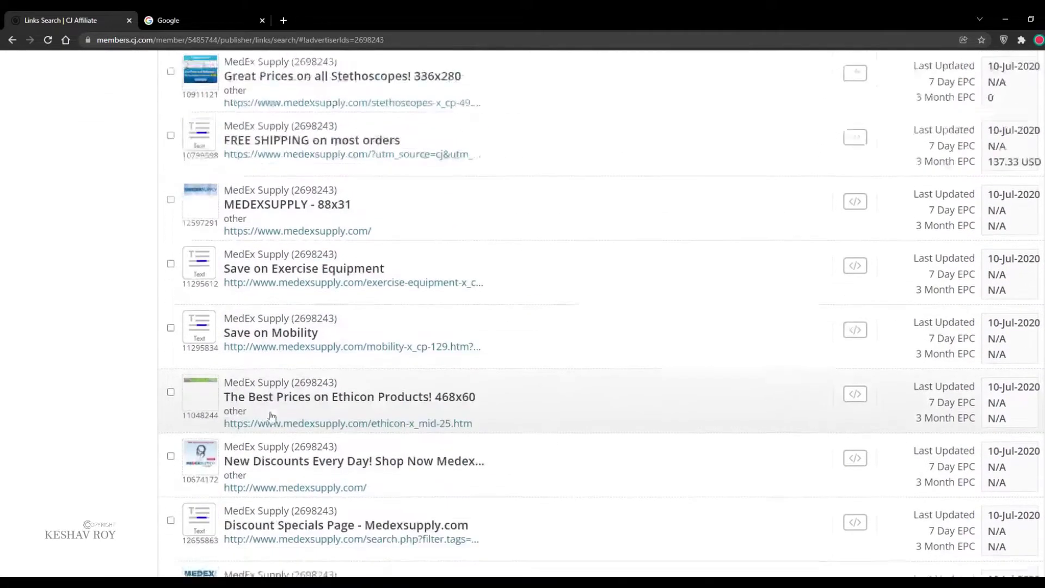
scroll(330, 421, down, 4)
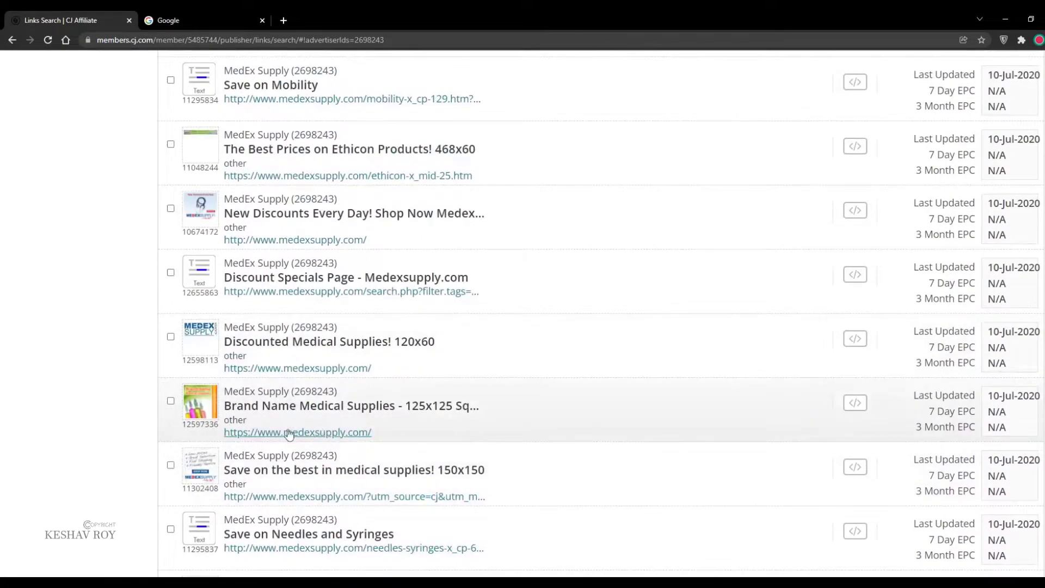
scroll(238, 395, down, 6)
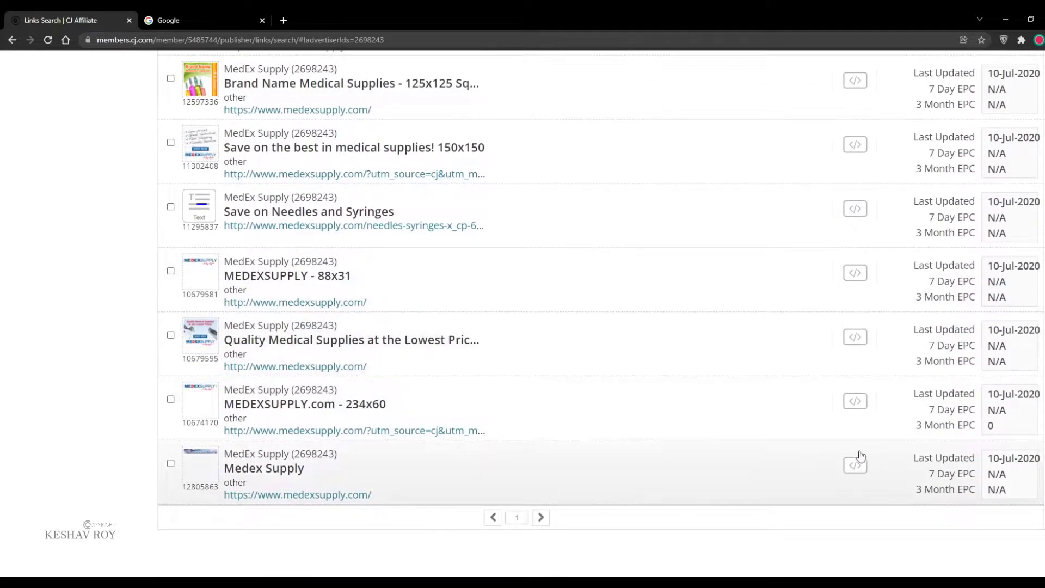
click(541, 517)
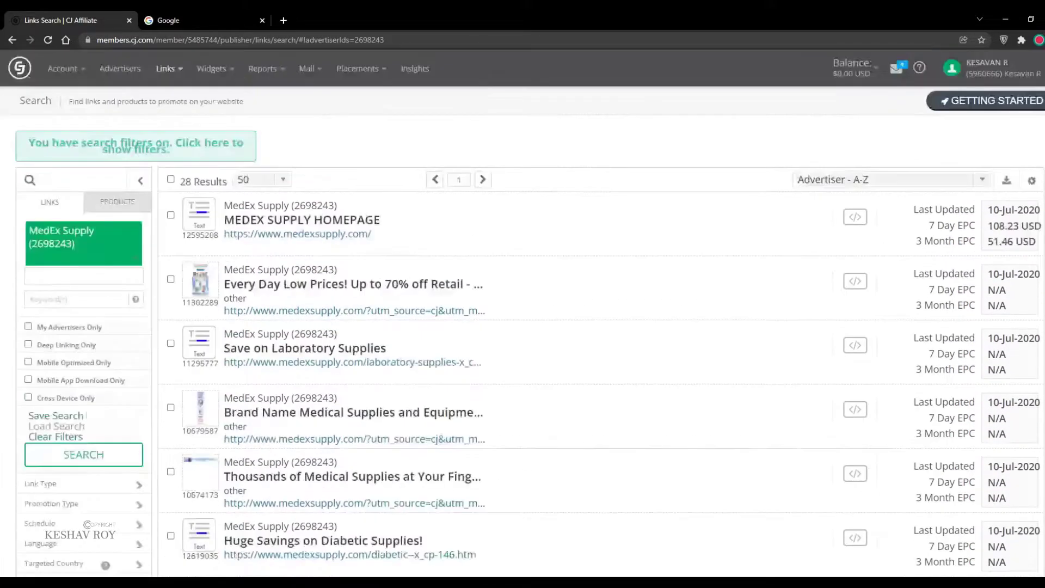
Step: Get the code for the "Every Day Low Prices! Up to 70% off Retail" banner in Click URL form
scroll(931, 196, down, 2)
scroll(852, 120, up, 1)
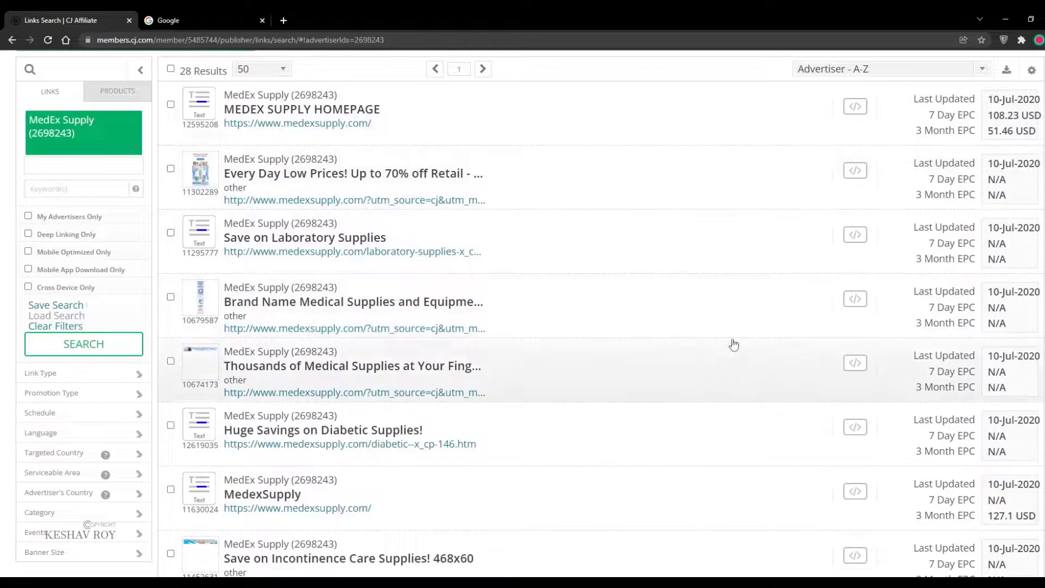
click(856, 170)
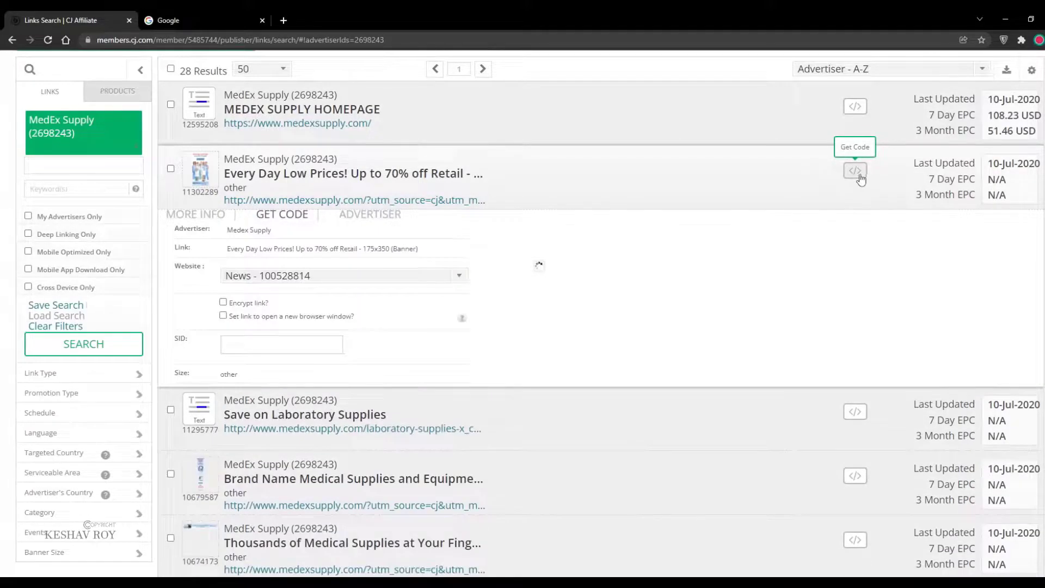
click(687, 234)
drag(744, 273, 501, 272)
click(298, 273)
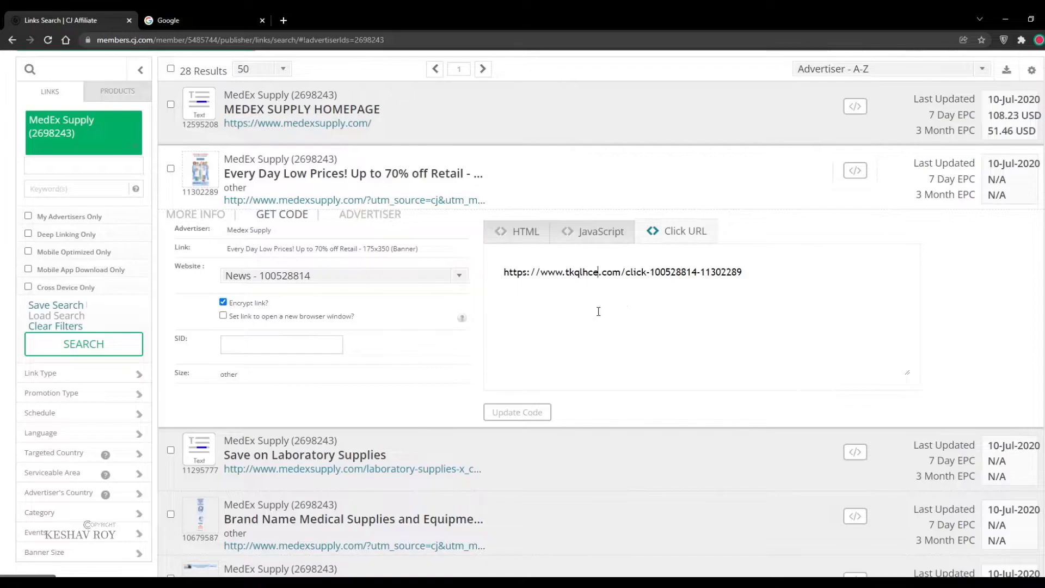
Step: Select and copy the banner's complete affiliate click URL
click(602, 272)
right_click(634, 282)
click(675, 321)
scroll(234, 391, up, 2)
scroll(3, 348, down, 10)
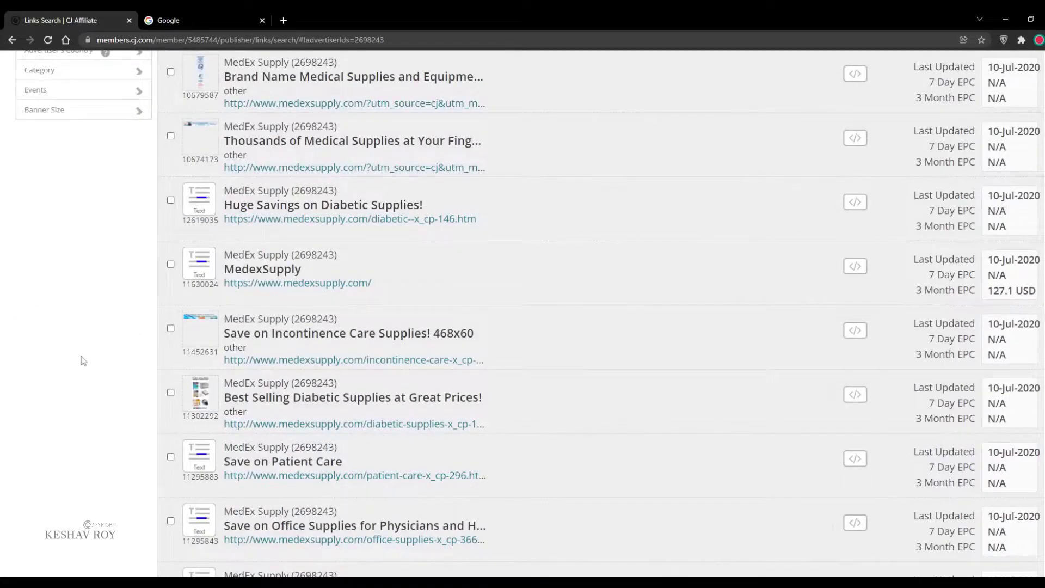
scroll(86, 354, up, 10)
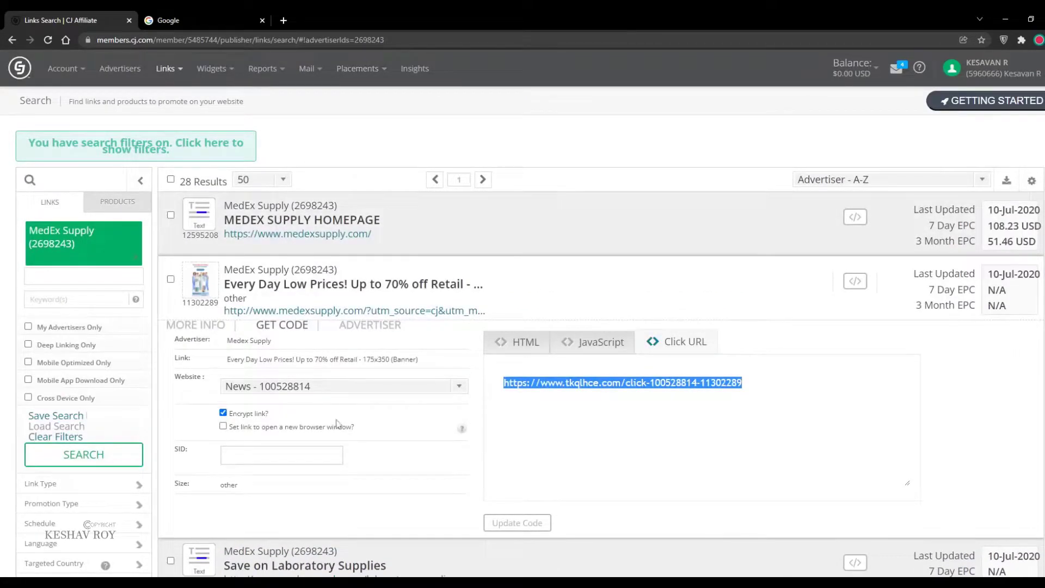
right_click(586, 388)
click(608, 434)
Step: Open Notepad, paste the copied affiliate click URL into the blank document, and return to the browser
scroll(447, 447, down, 3)
scroll(447, 446, down, 3)
key(super+r)
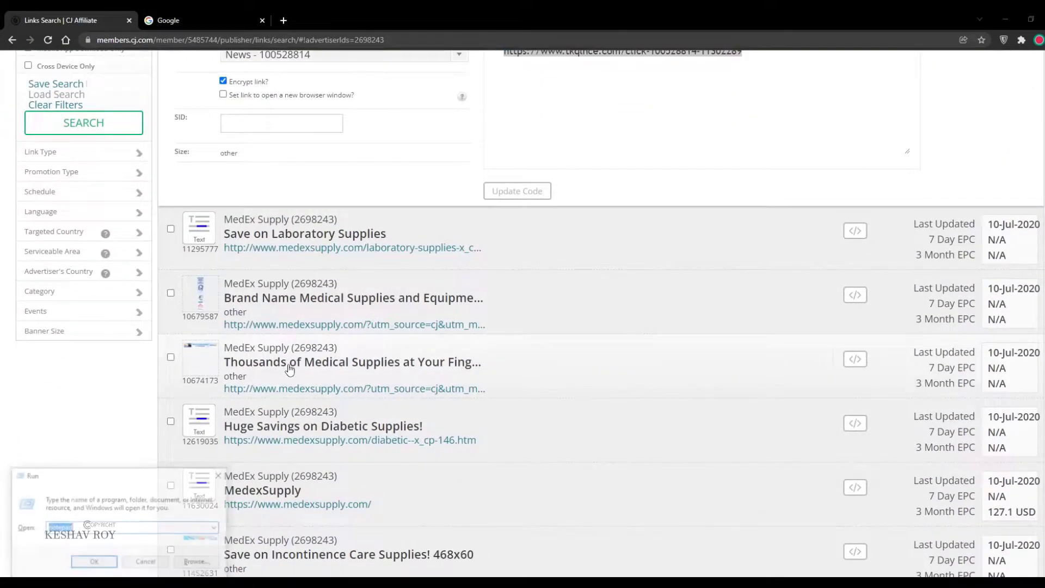
text(notepad)
key(Return)
key(ctrl+v)
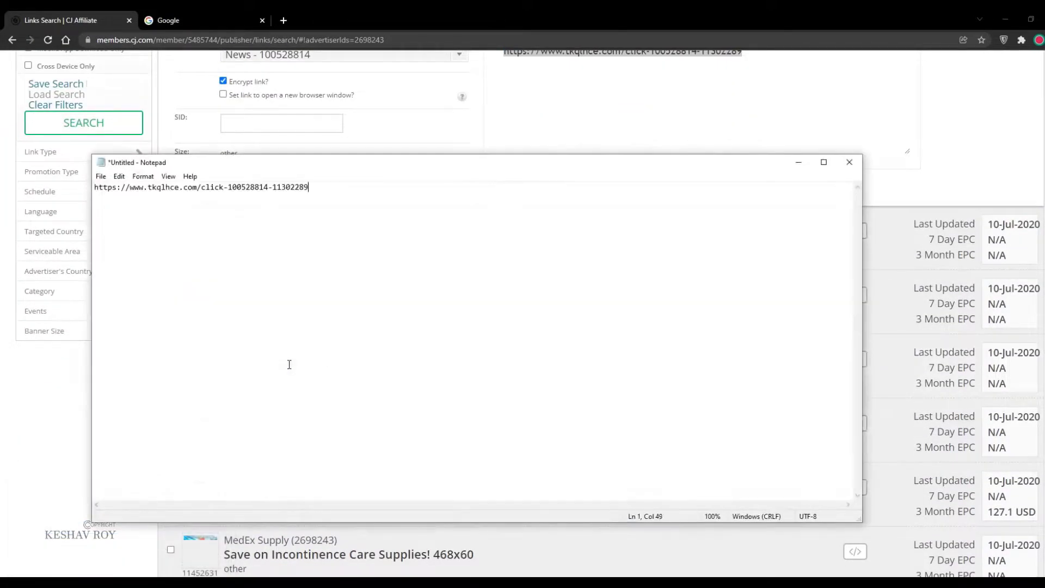
key(alt+Tab)
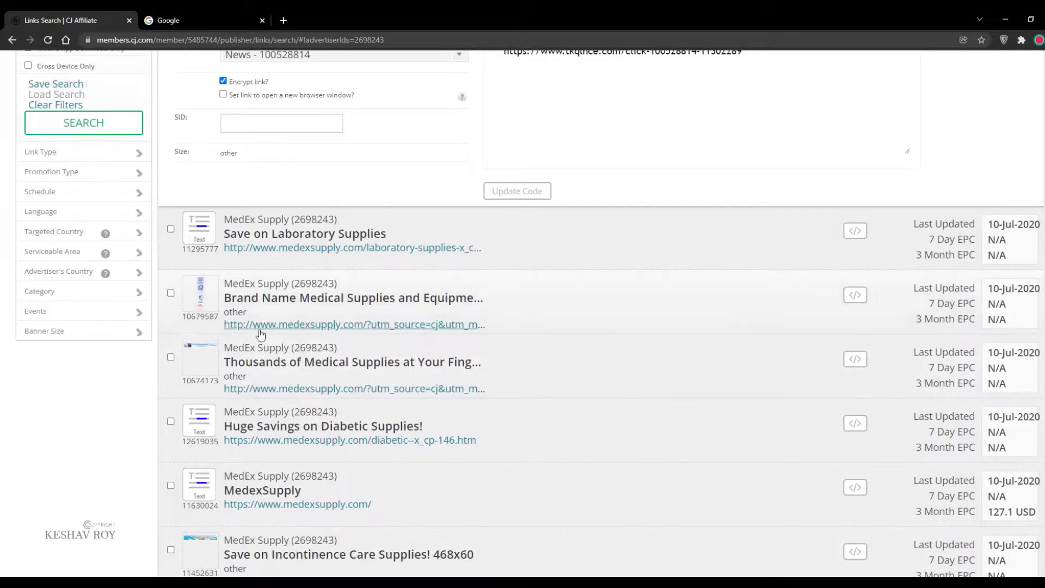
Step: Check which of the publisher's websites can be chosen for the banner's link code
scroll(245, 333, up, 2)
click(269, 166)
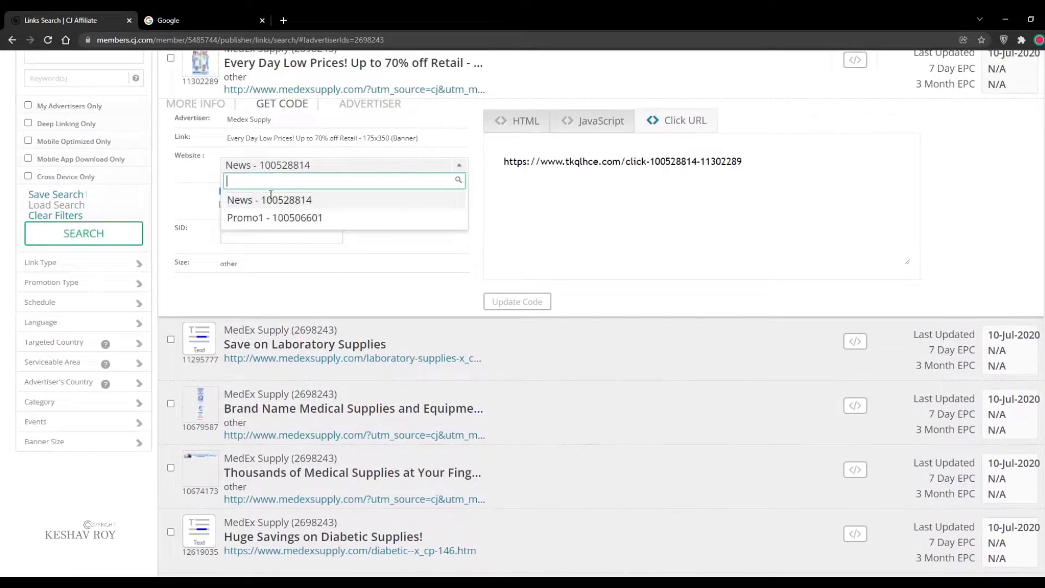
scroll(480, 234, up, 4)
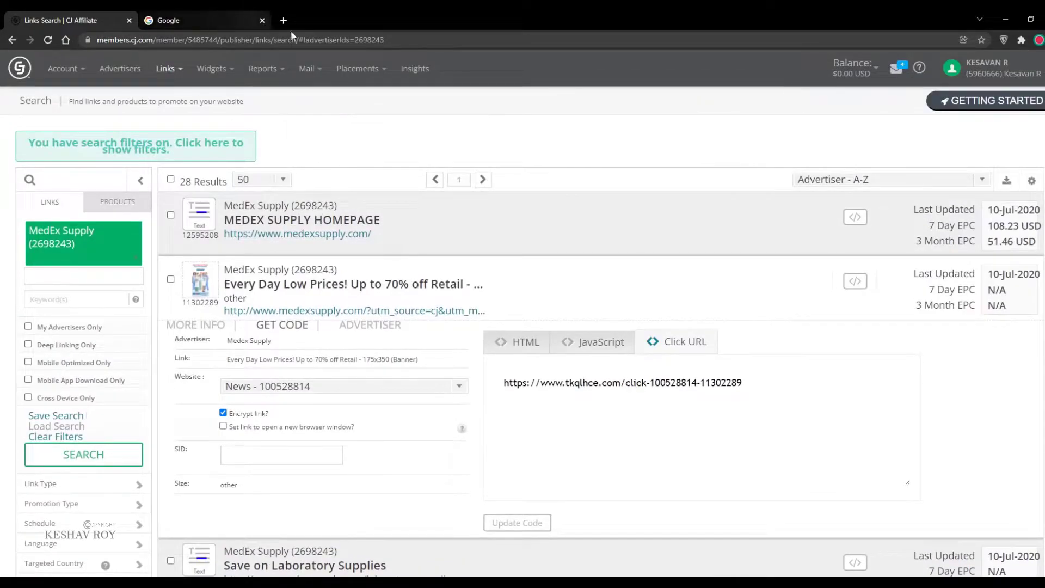
mouse_move(353, 71)
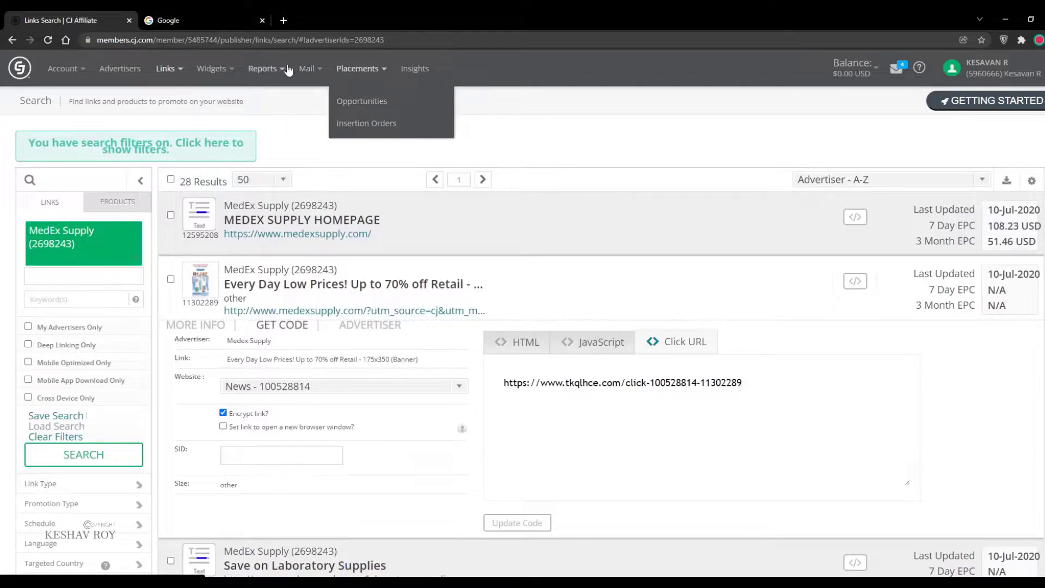
Step: Return to the full advertiser list and look through the available programs
click(107, 70)
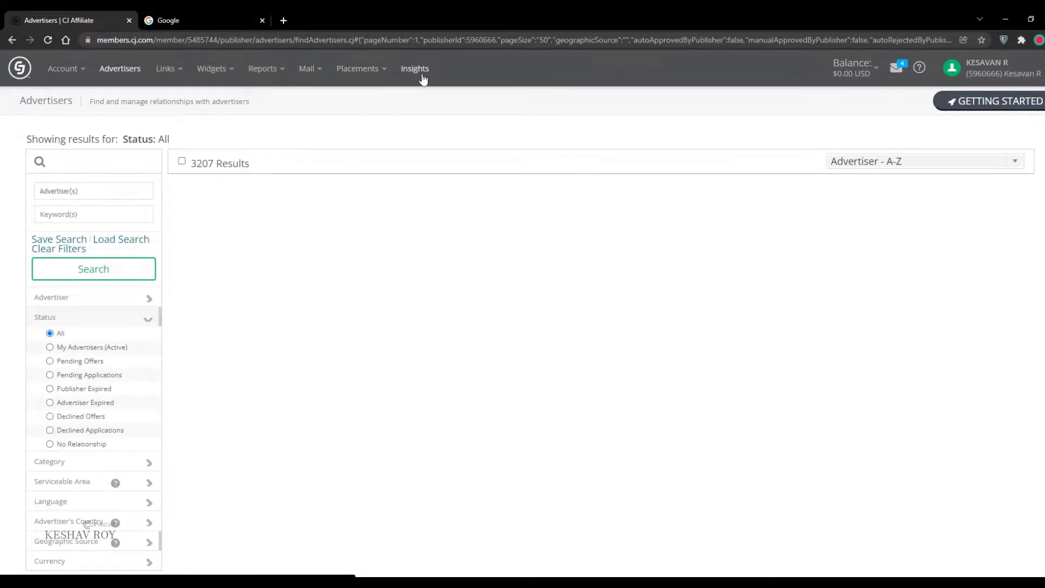
scroll(404, 262, down, 2)
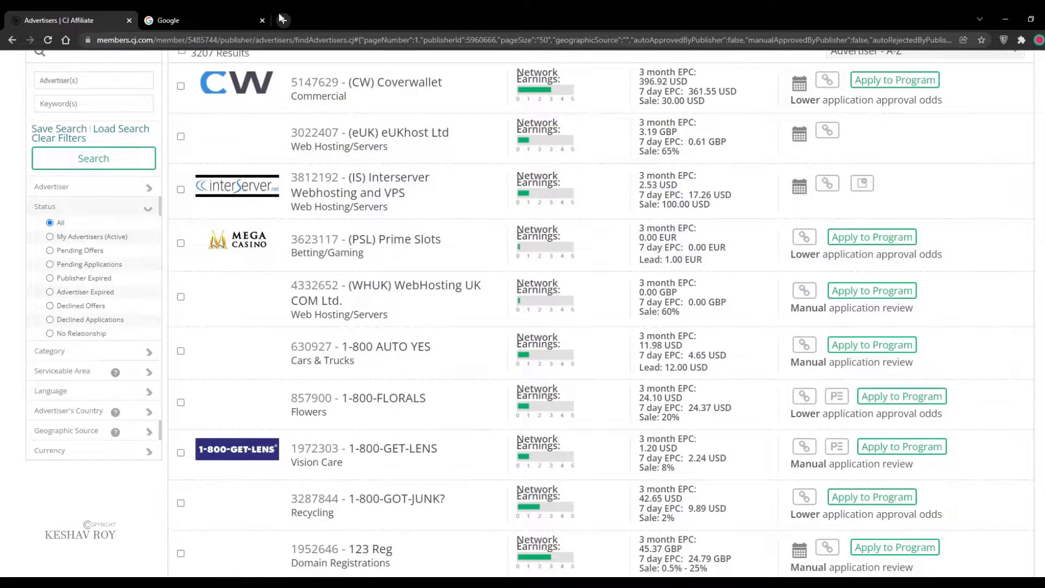
Step: Load the copied affiliate click URL in a new browser tab and close the old Google tab
click(282, 20)
key(ctrl+v)
key(Return)
click(166, 16)
click(326, 17)
click(262, 21)
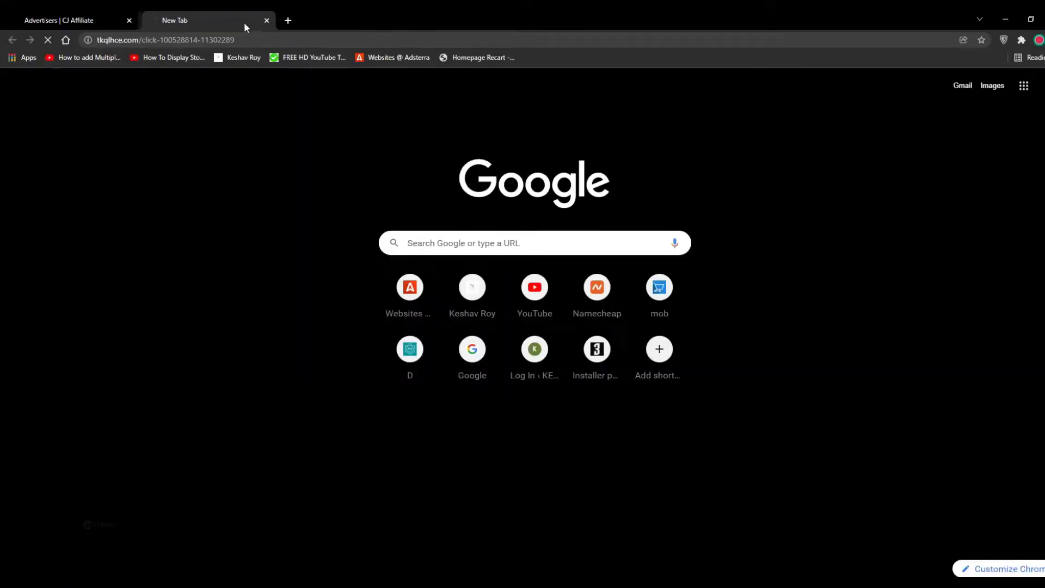
Step: Open google.com in another new browser tab
click(284, 19)
text(google.com)
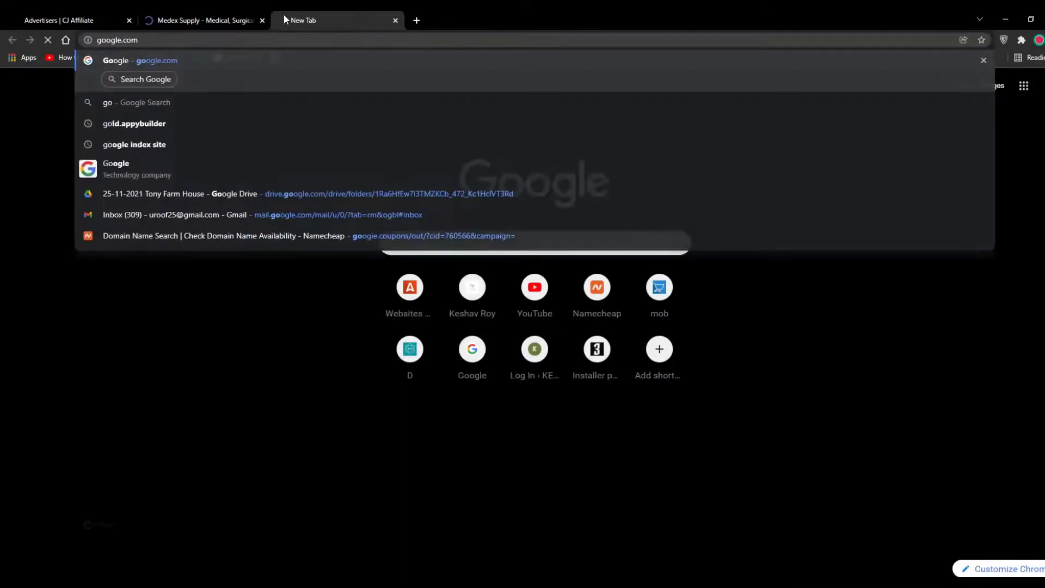
key(Return)
Step: Look over the Medex Supply storefront that the affiliate link leads to, down to its footer
click(207, 21)
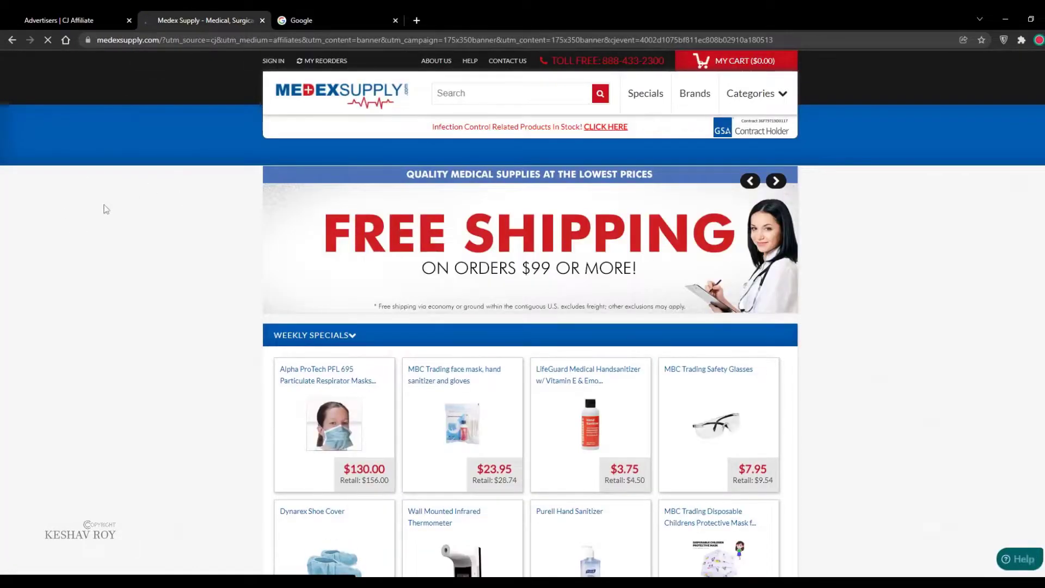
scroll(105, 210, down, 4)
scroll(125, 164, up, 4)
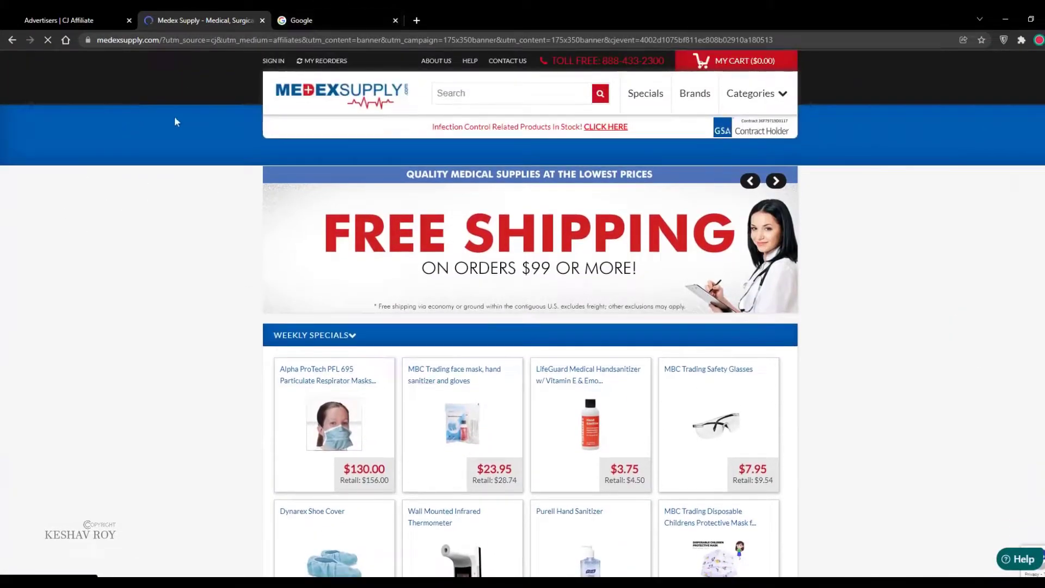
scroll(191, 144, down, 10)
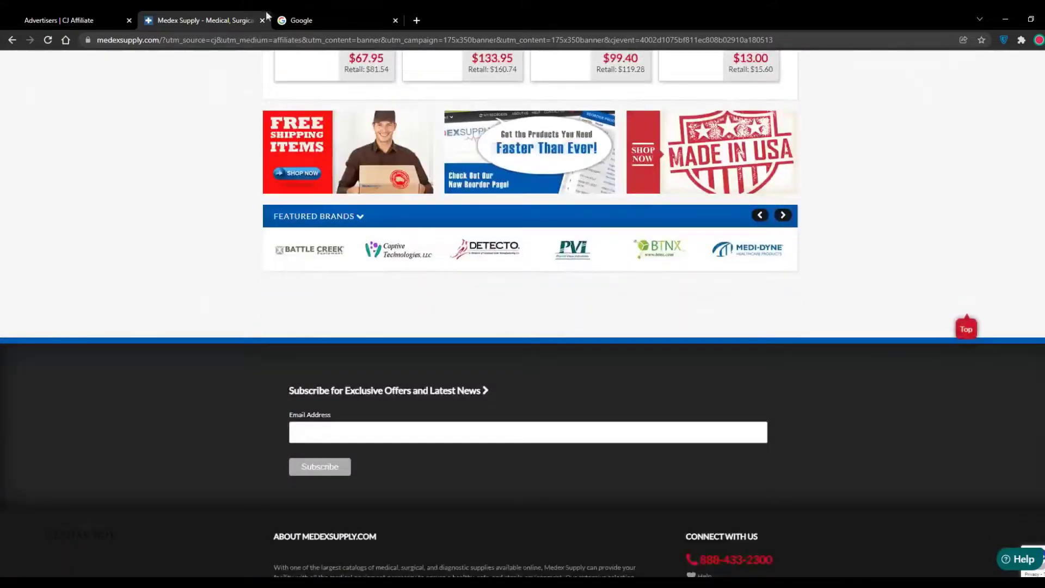
Step: Search Google for "medex supply", checking the store's page for its name
click(301, 16)
click(434, 269)
text(medex)
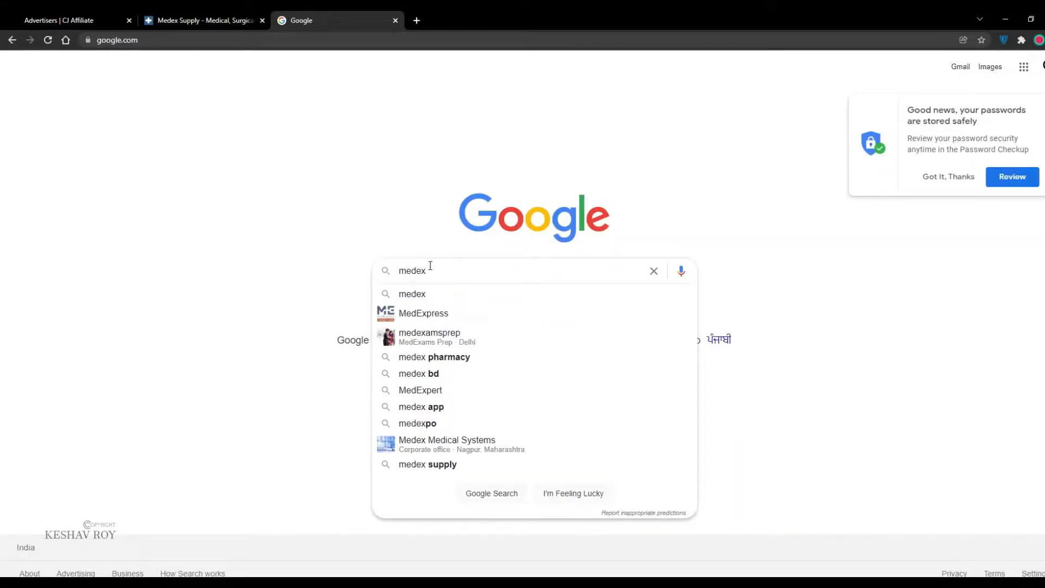
click(212, 24)
scroll(214, 165, up, 10)
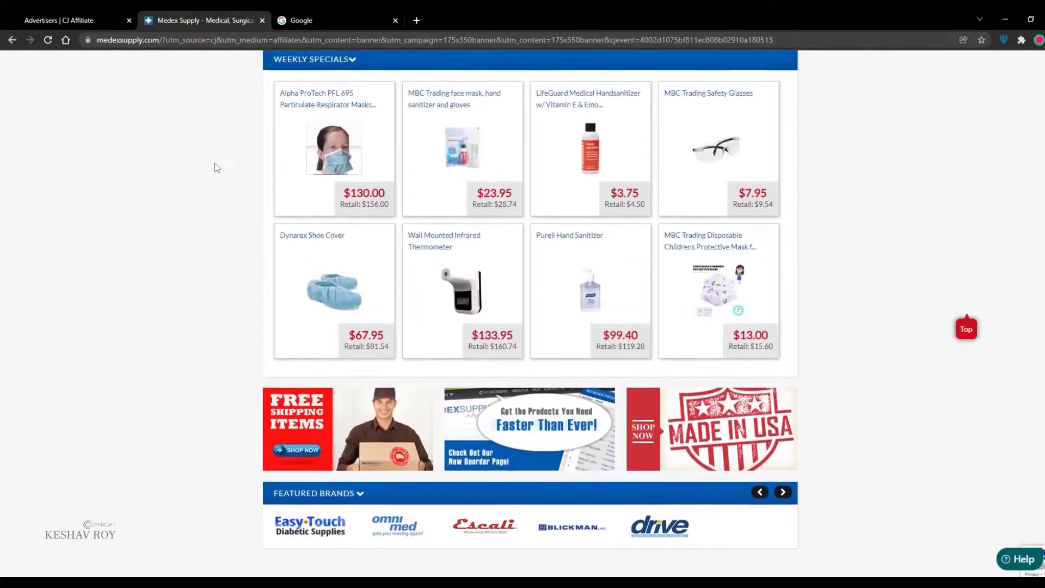
click(290, 16)
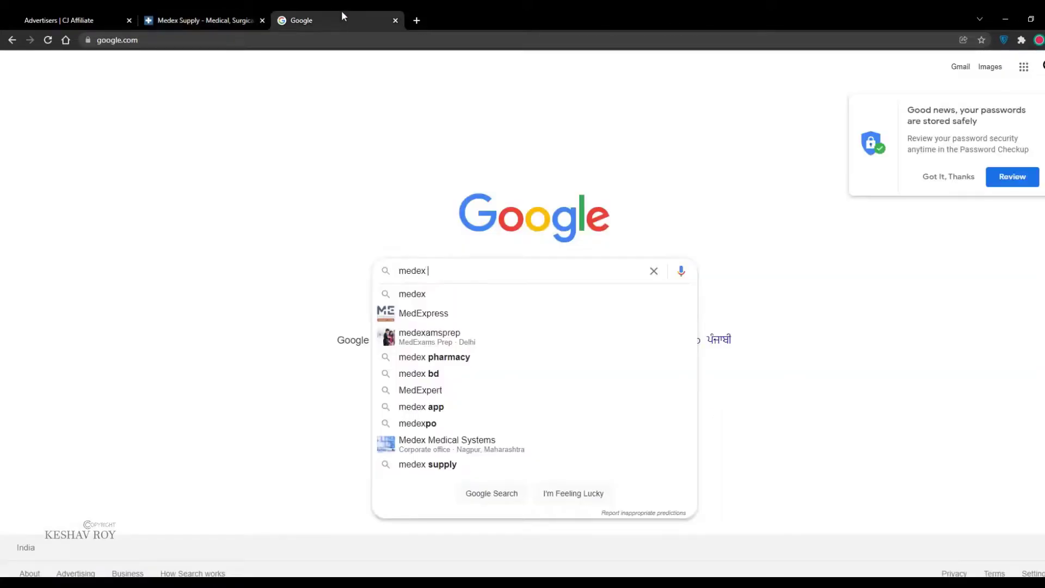
text(sy)
key(BackSpace)
text(upply)
key(Return)
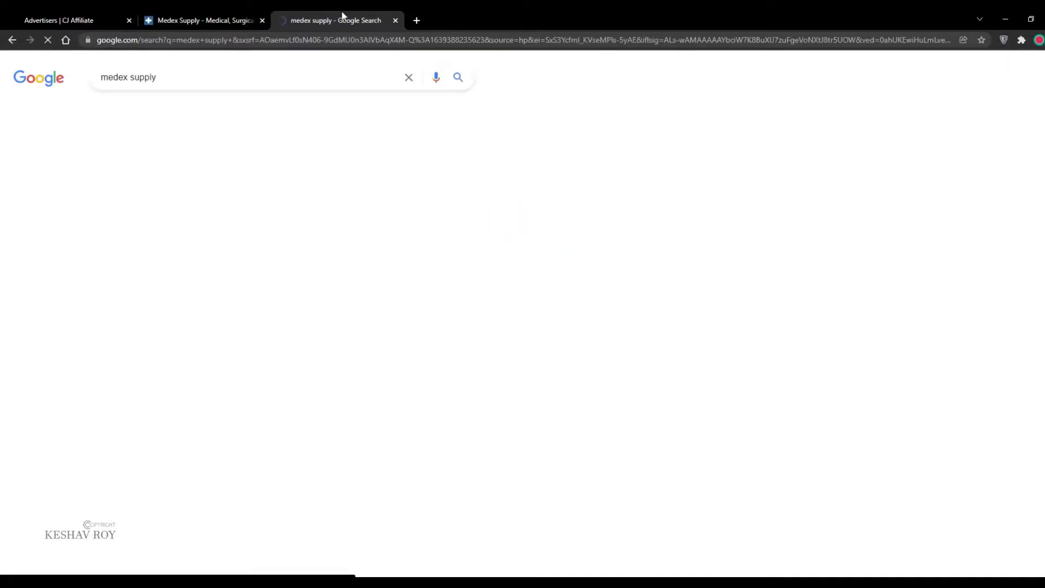
Step: Enlarge the "medex supply" results page, examine its listings, and highlight the search phrase
key(ctrl+plus)
key(ctrl+plus)
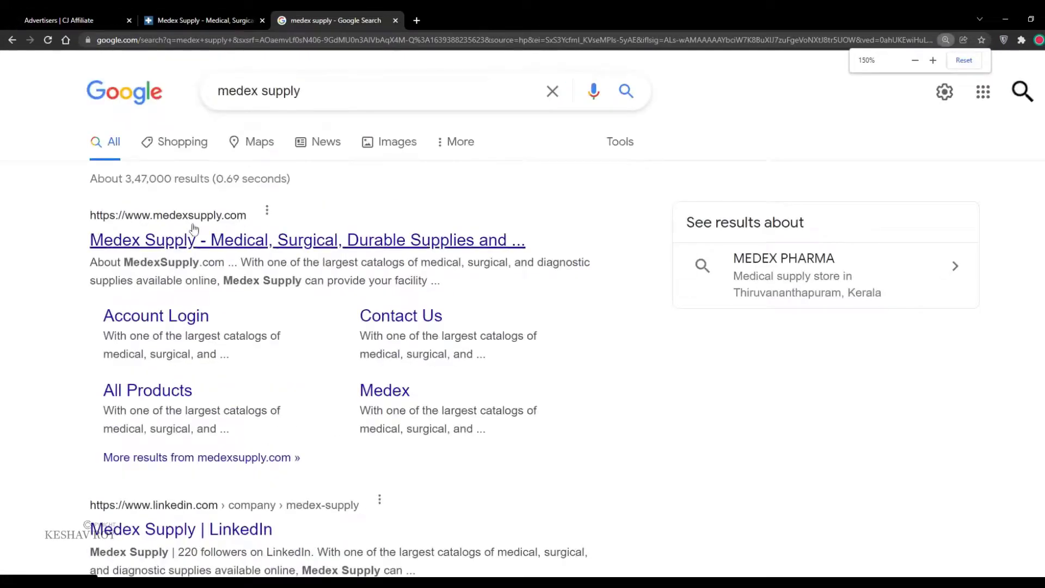
scroll(243, 213, down, 2)
key(ctrl+plus)
scroll(246, 231, up, 5)
drag(317, 91, 214, 91)
Step: Search Google for "keywordtooldominator" in a new tab and open the Keyword Tool Dominator website
click(418, 21)
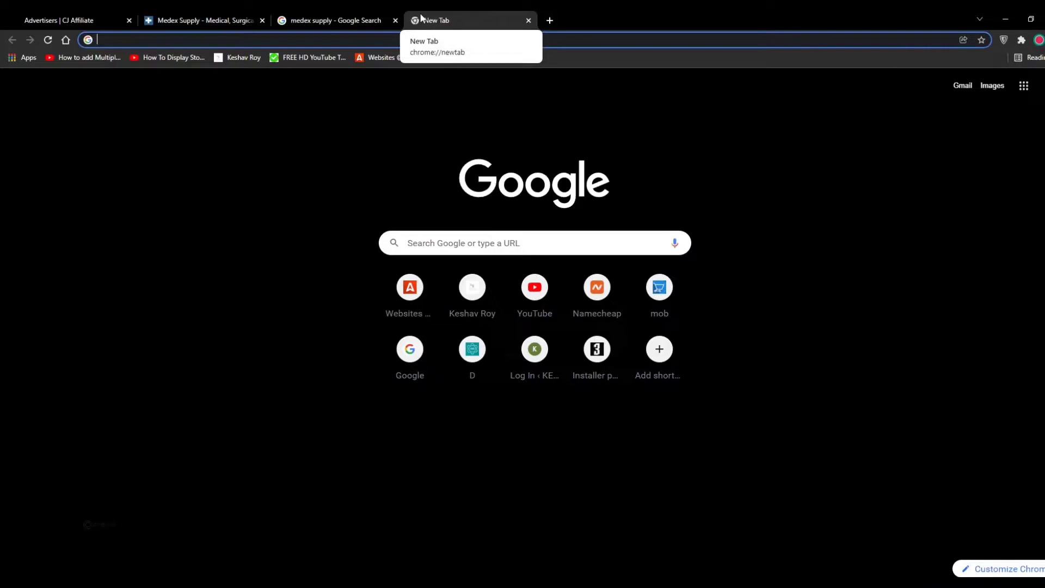
text(g)
key(Return)
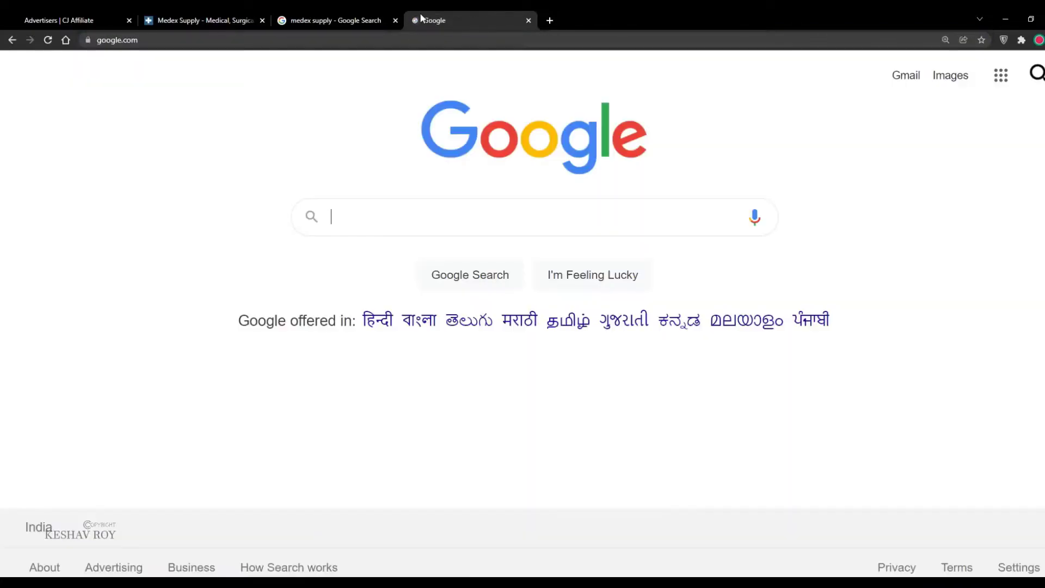
text(keyw)
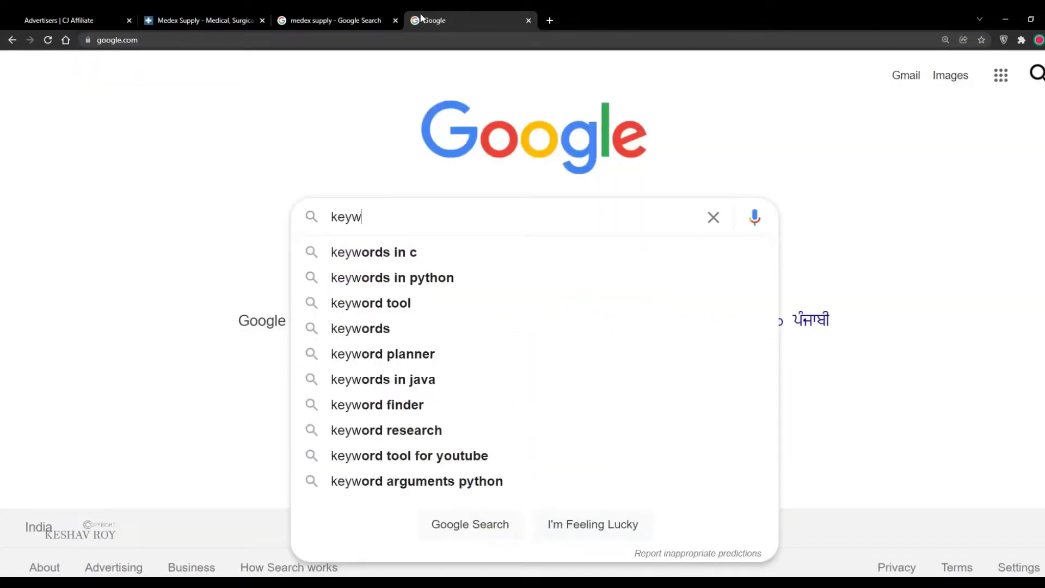
text(ordtool)
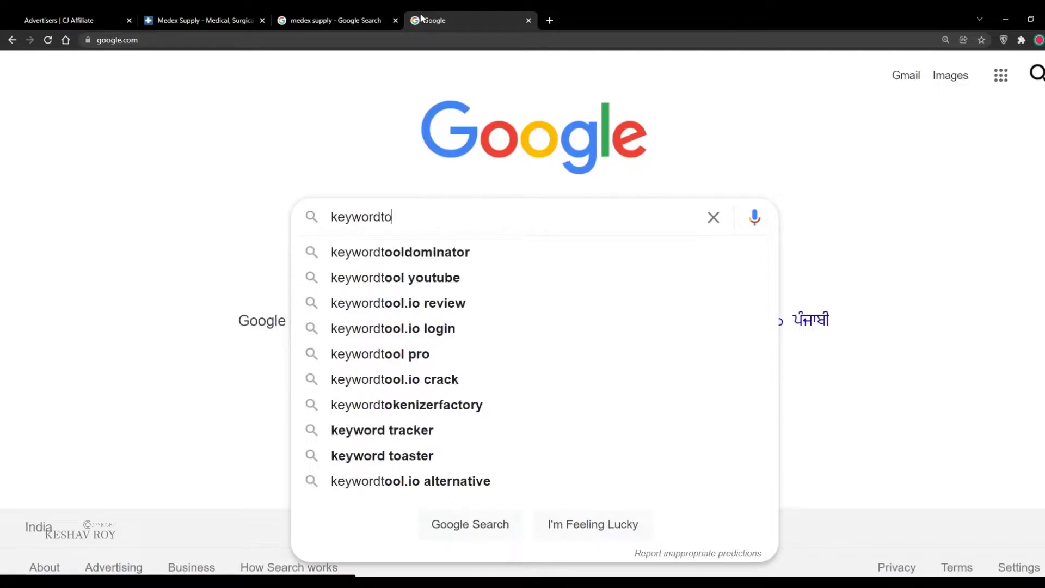
key(Down)
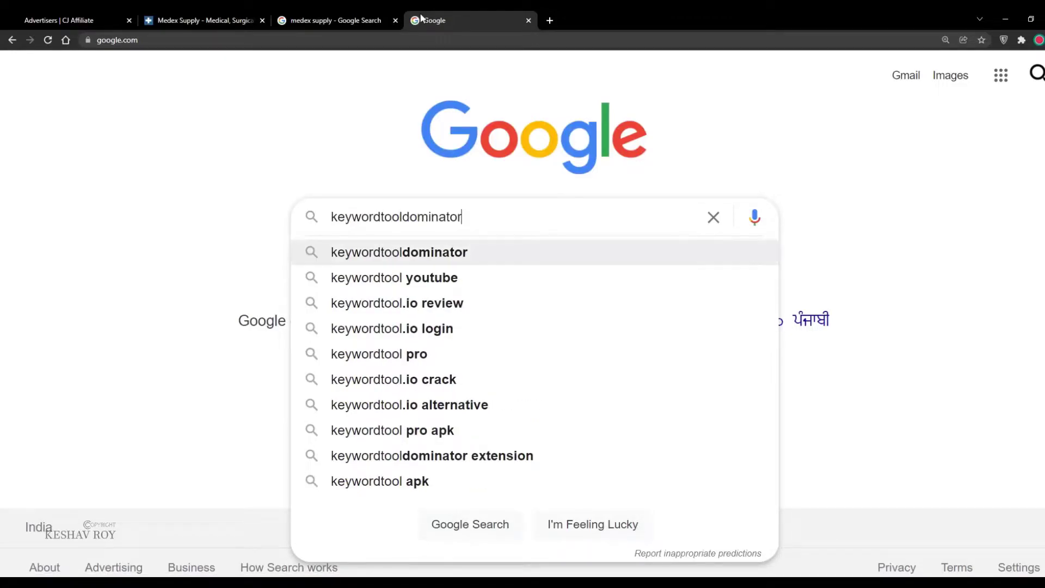
key(Return)
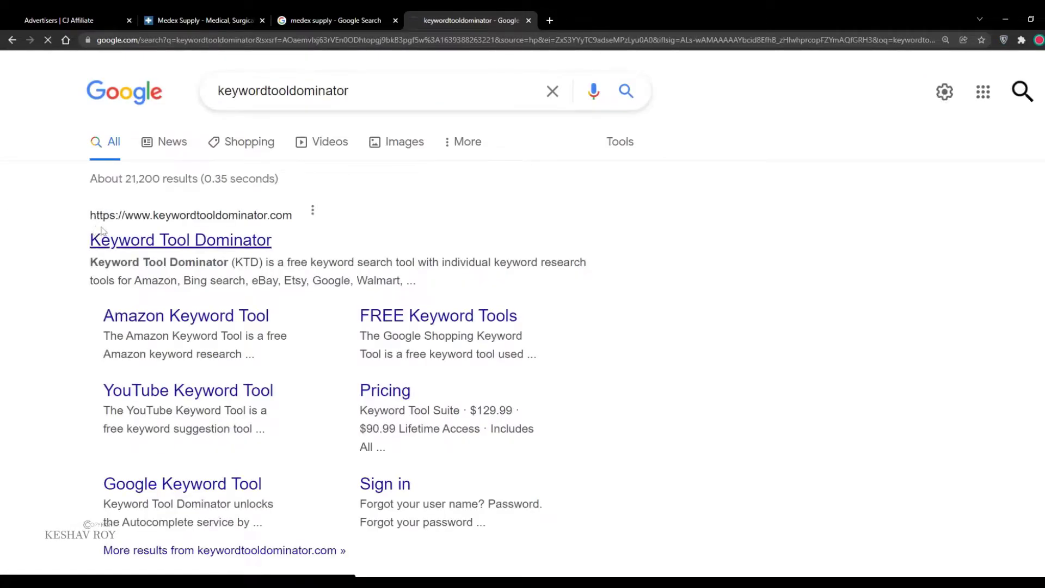
click(99, 231)
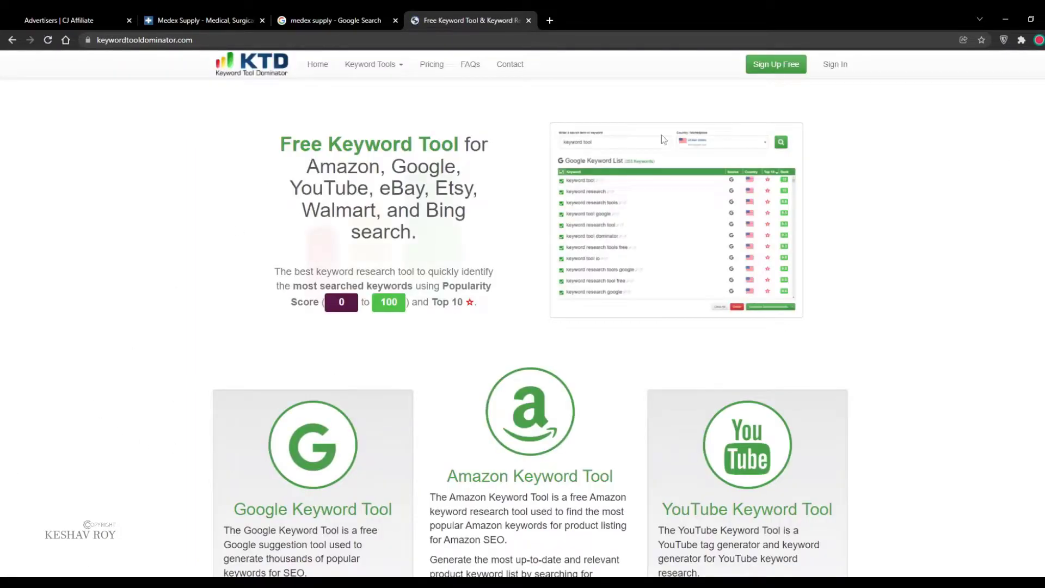
Step: Open the free version of the Google Keyword Tool
scroll(537, 344, down, 4)
scroll(527, 334, up, 4)
scroll(372, 505, down, 6)
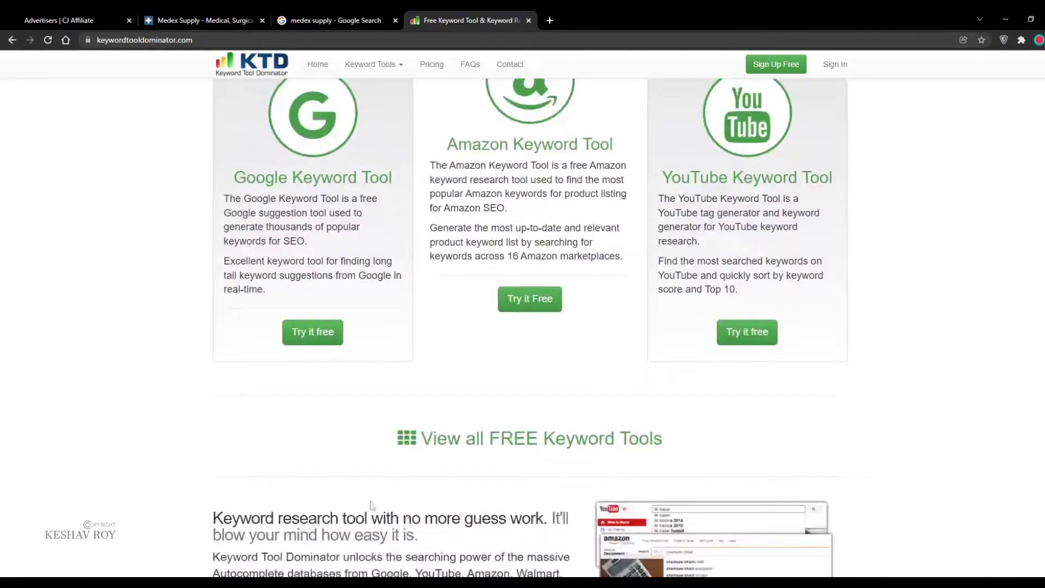
click(313, 338)
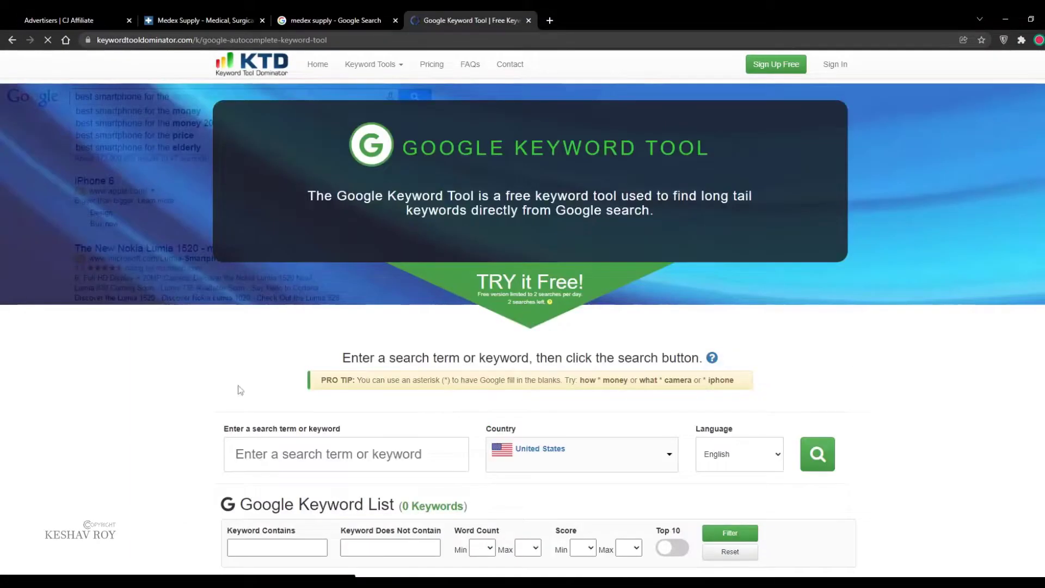
Step: Generate Google keyword suggestions for "medex supply" with United States as the country and English as the language
scroll(455, 469, down, 1)
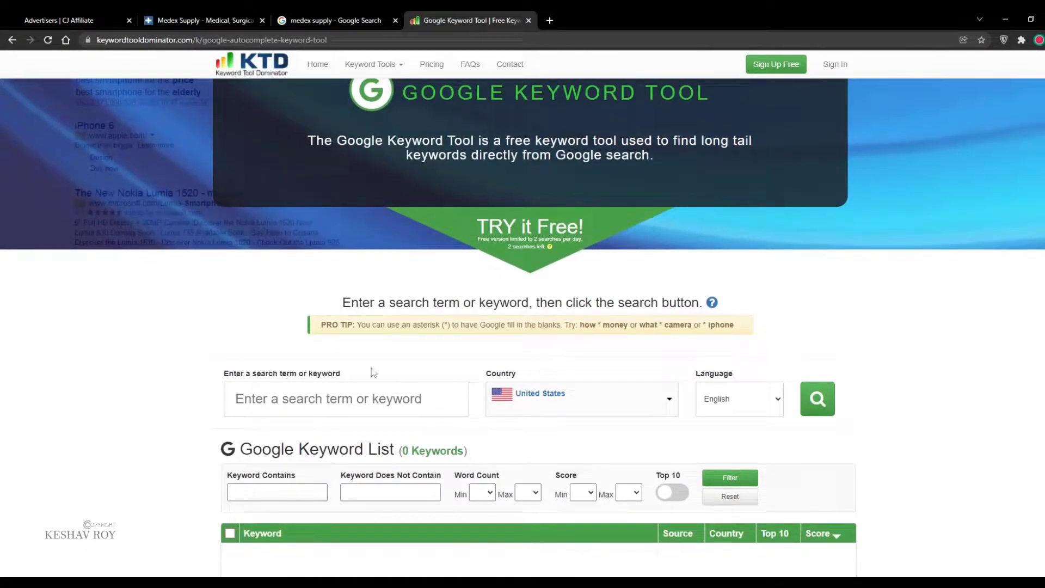
click(592, 409)
click(588, 408)
key(shift+Tab)
text(medex supply)
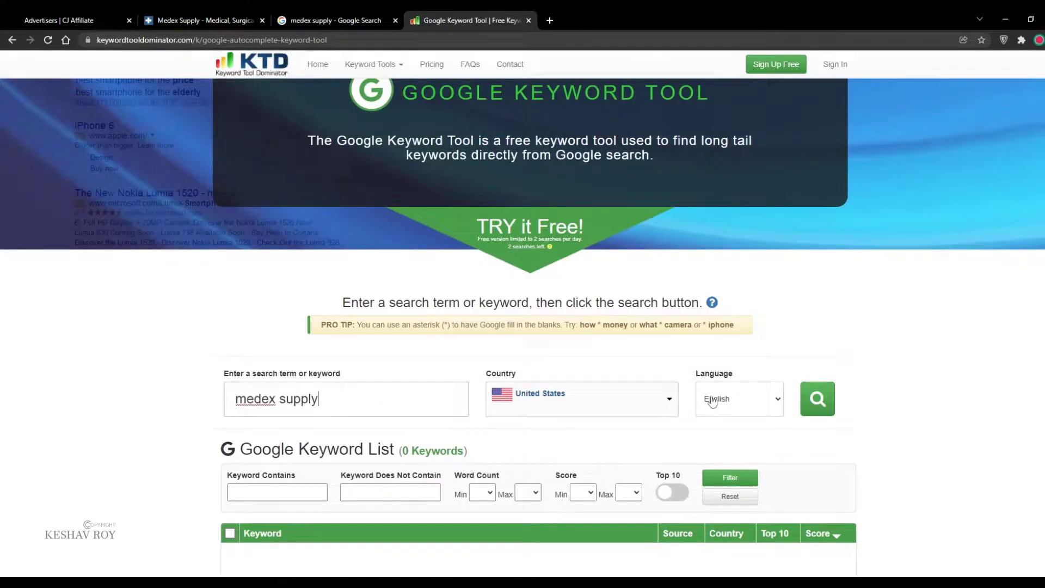
click(816, 403)
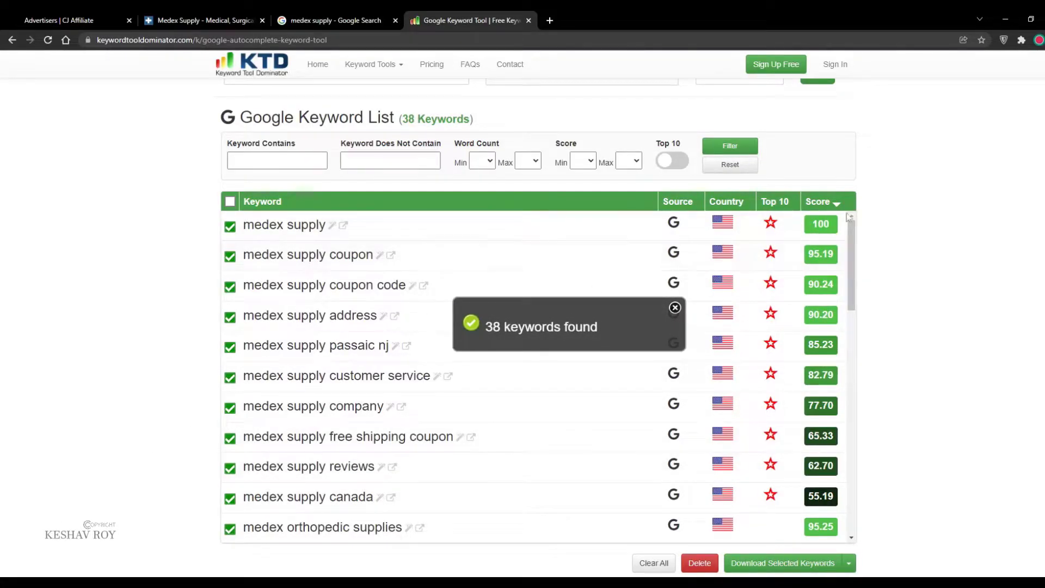
Step: Check the chart of top unique words and download the keywords by word frequency
scroll(901, 397, down, 15)
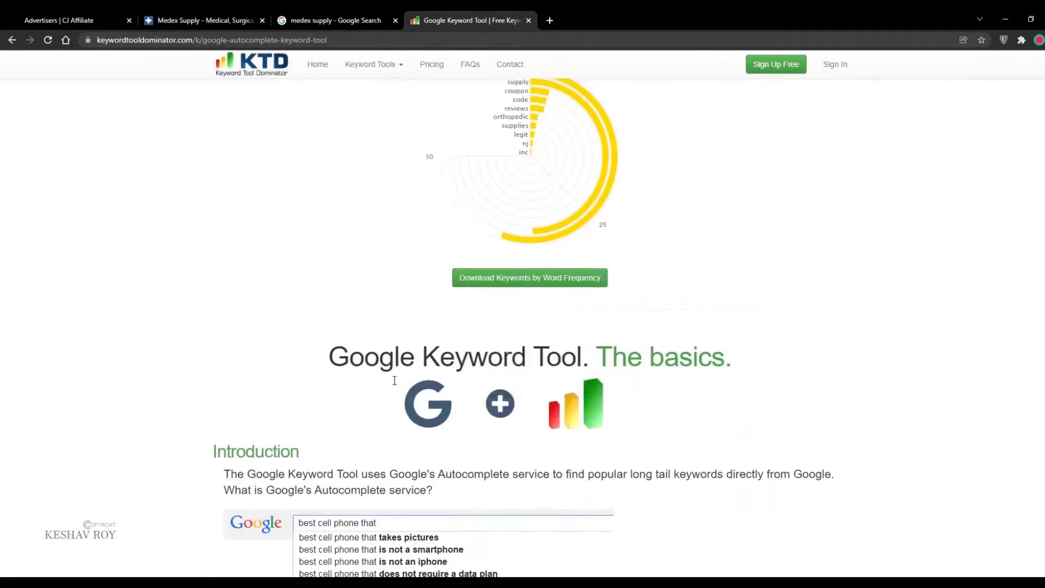
scroll(396, 384, up, 2)
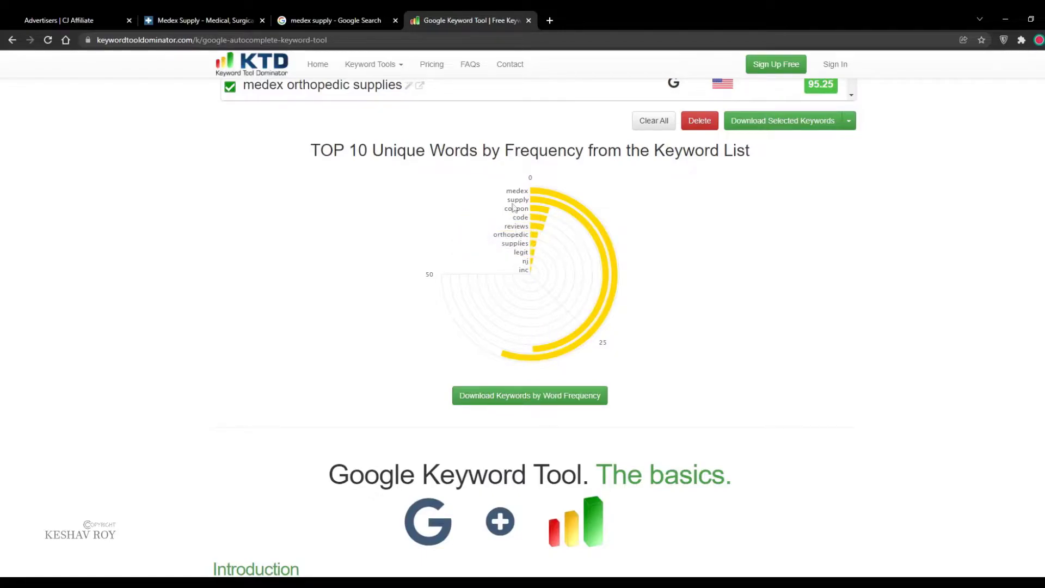
mouse_move(548, 218)
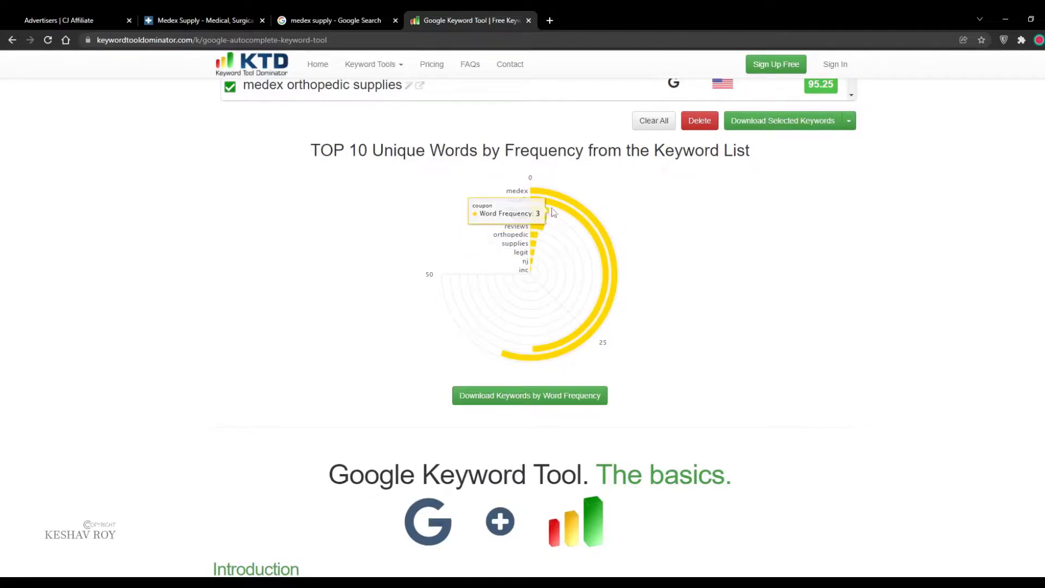
click(550, 395)
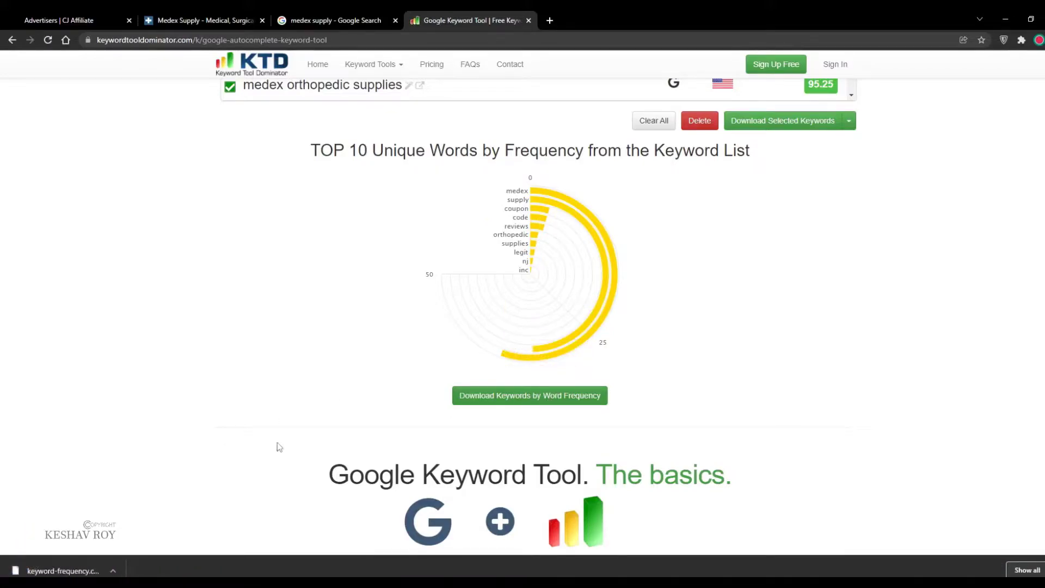
Step: Examine the word frequencies in the chart and read through the whole list of suggested keywords with their scores
mouse_move(535, 228)
mouse_move(539, 252)
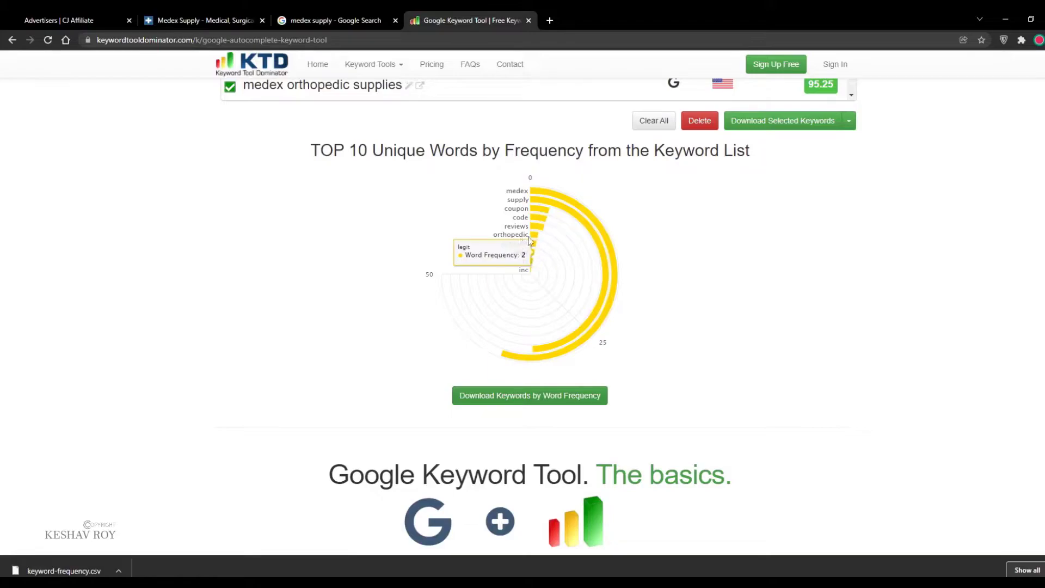
scroll(528, 242, up, 1)
mouse_move(551, 412)
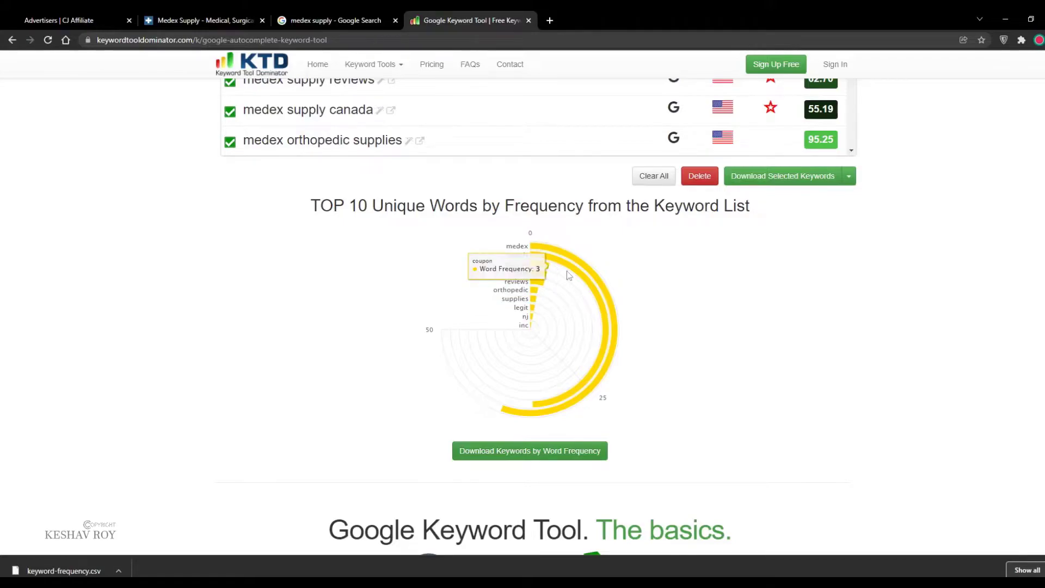
scroll(705, 369, up, 2)
scroll(705, 370, up, 4)
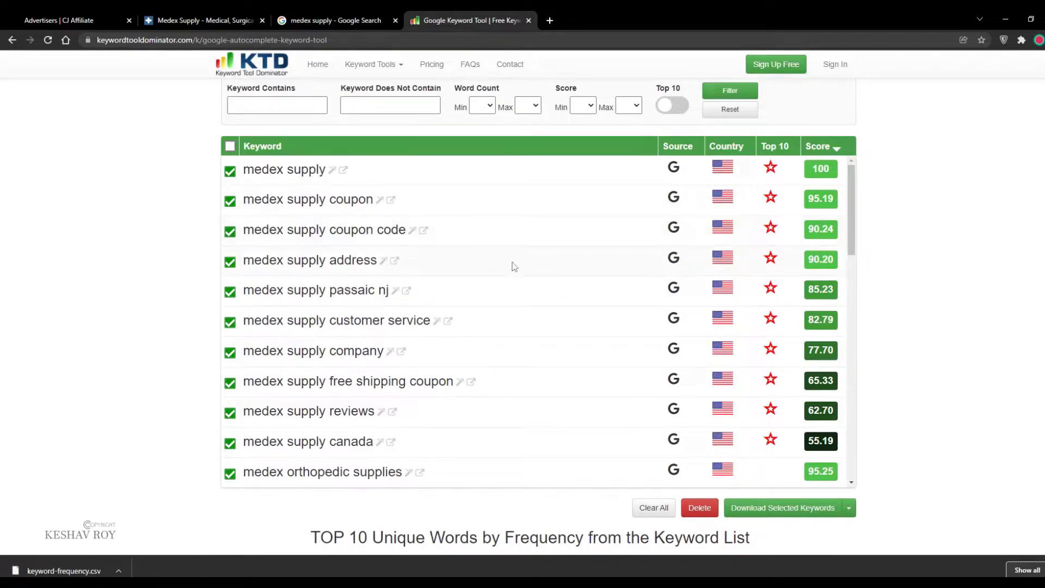
scroll(705, 319, down, 2)
scroll(706, 320, down, 8)
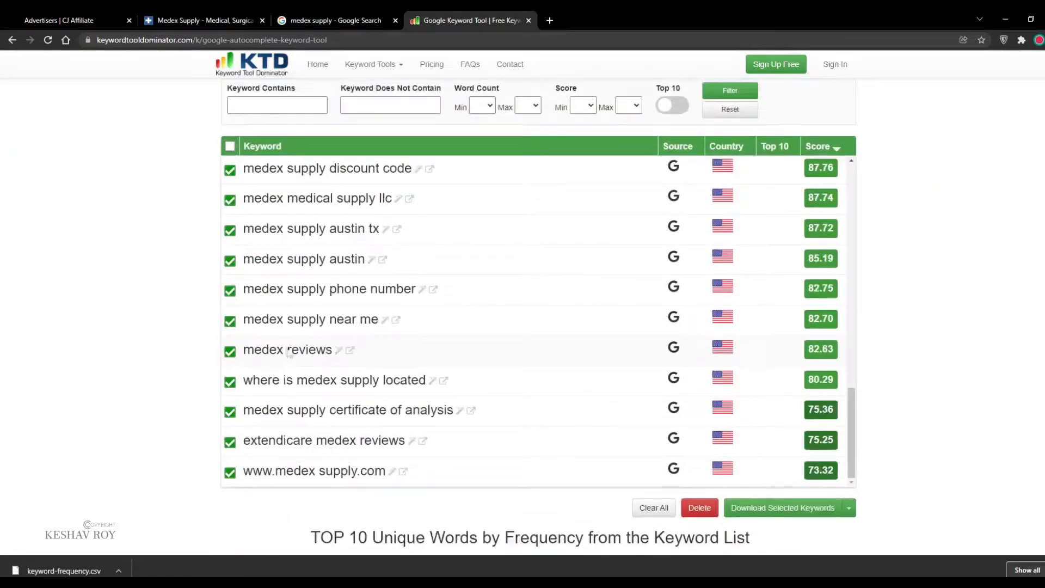
scroll(197, 384, down, 1)
scroll(483, 296, up, 10)
scroll(486, 295, up, 10)
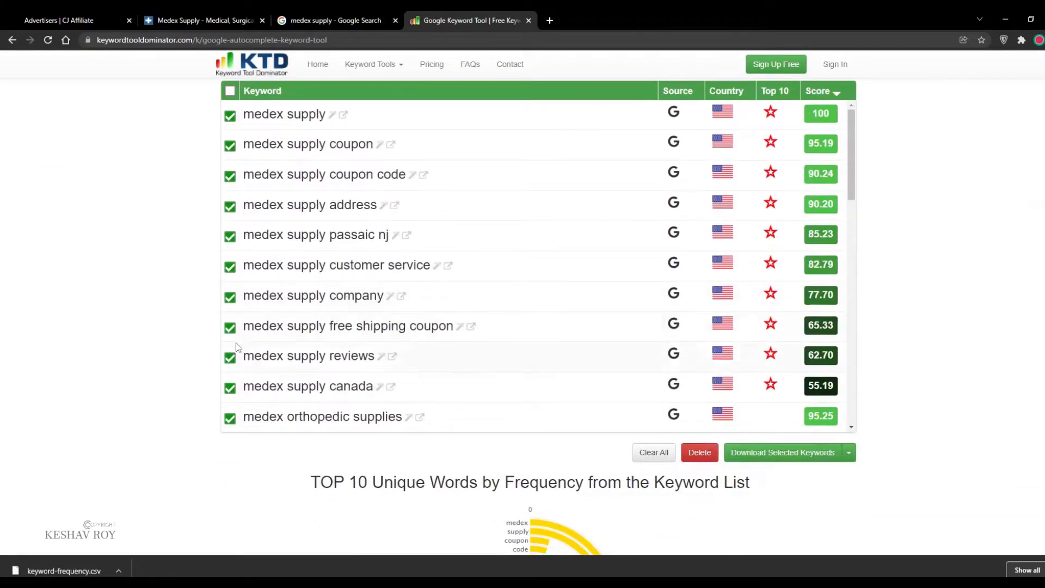
Step: Open the Google results for the suggested keyword "medex supply coupon" from the keyword list
scroll(412, 373, down, 4)
scroll(412, 373, up, 2)
scroll(350, 318, down, 3)
scroll(350, 318, up, 2)
scroll(350, 318, up, 1)
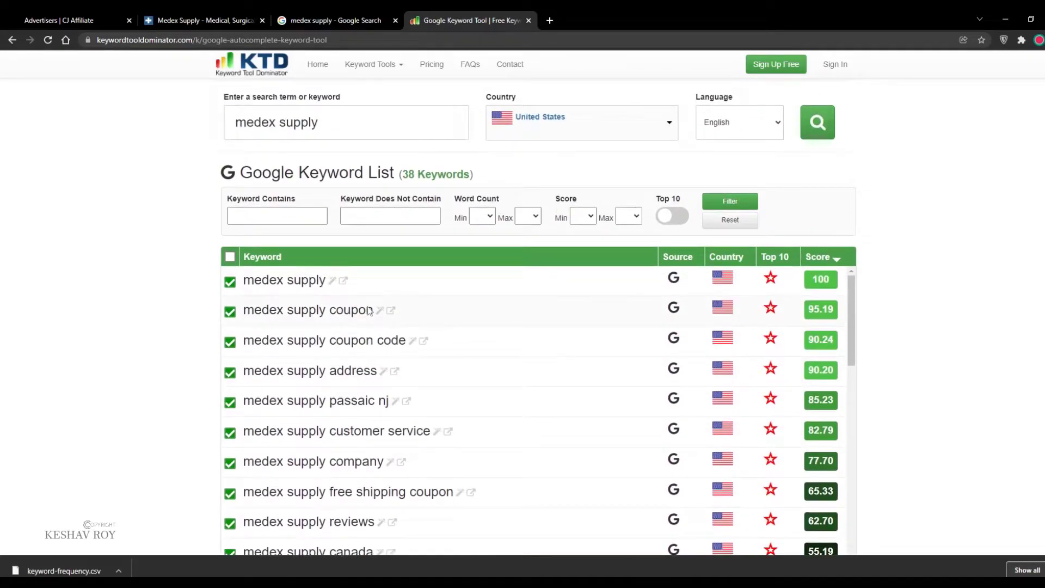
click(389, 310)
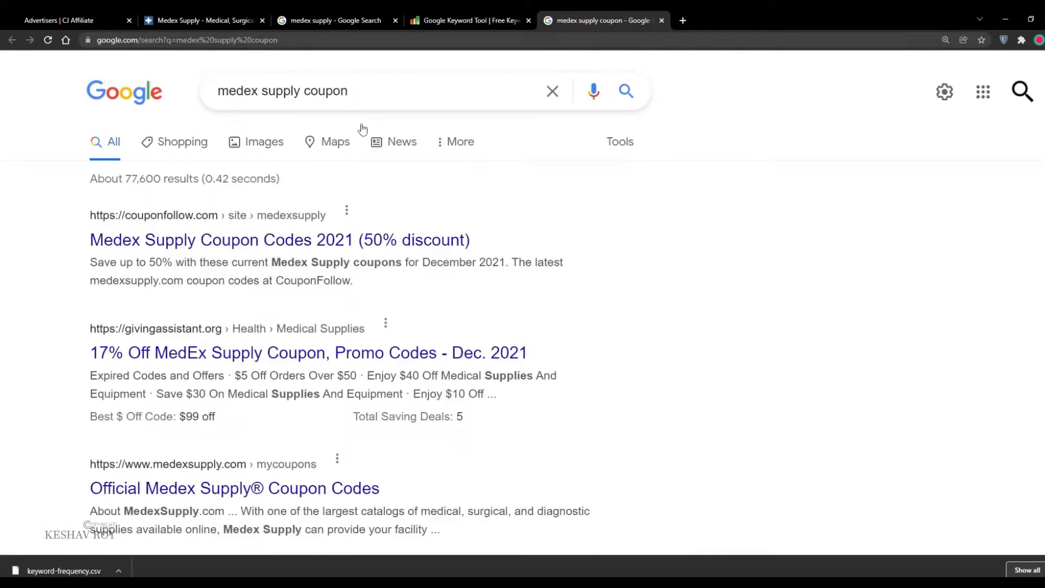
Step: Open the Google results for the suggested keyword "medex supply coupon code" and look through the listed coupon sites
click(469, 20)
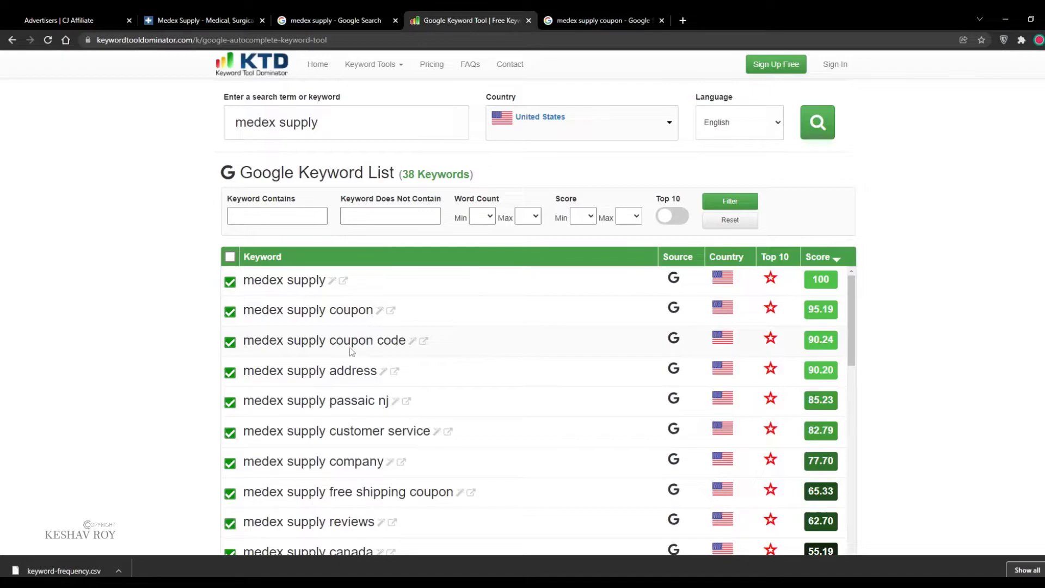
click(423, 340)
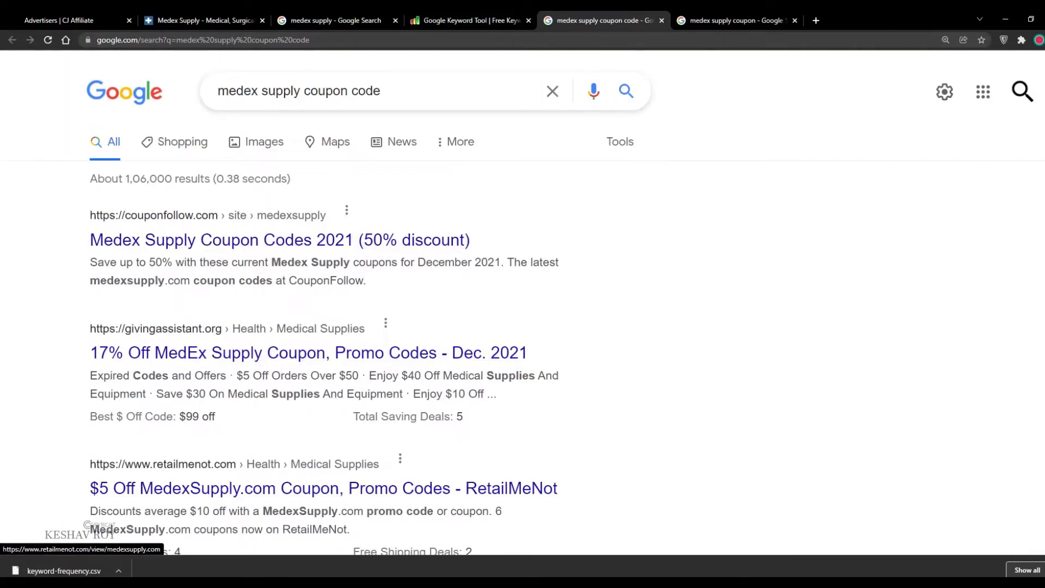
scroll(60, 381, down, 2)
scroll(98, 402, up, 2)
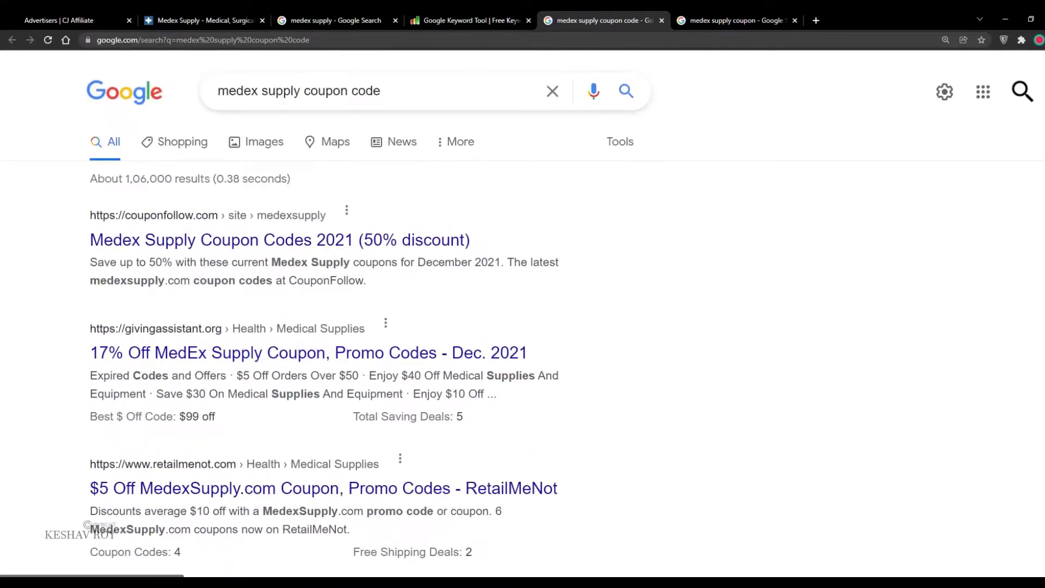
scroll(425, 416, down, 5)
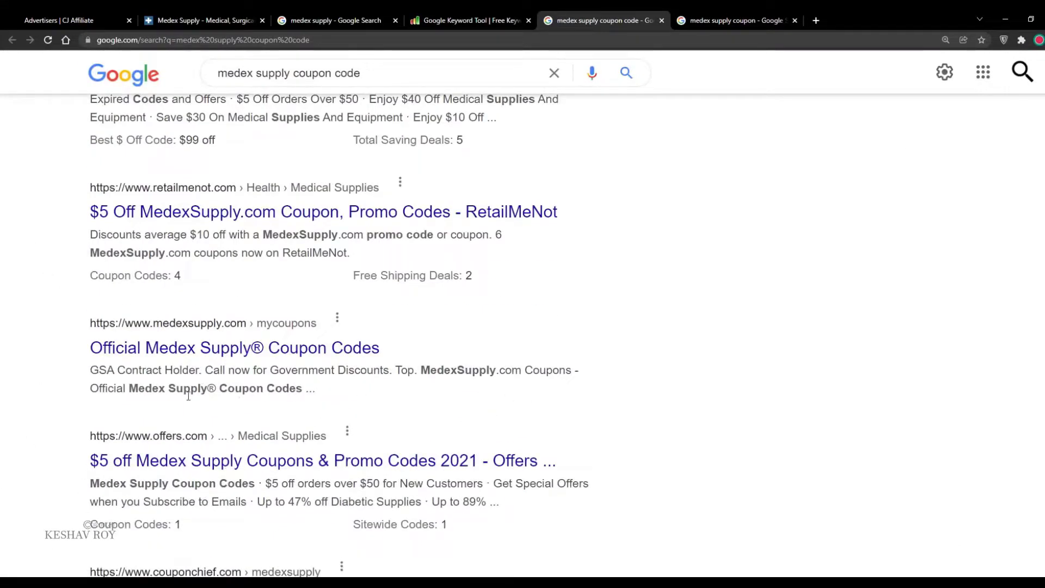
Step: Copy the query "medex supply coupon code" from its Google results and return to the keyword list
click(520, 17)
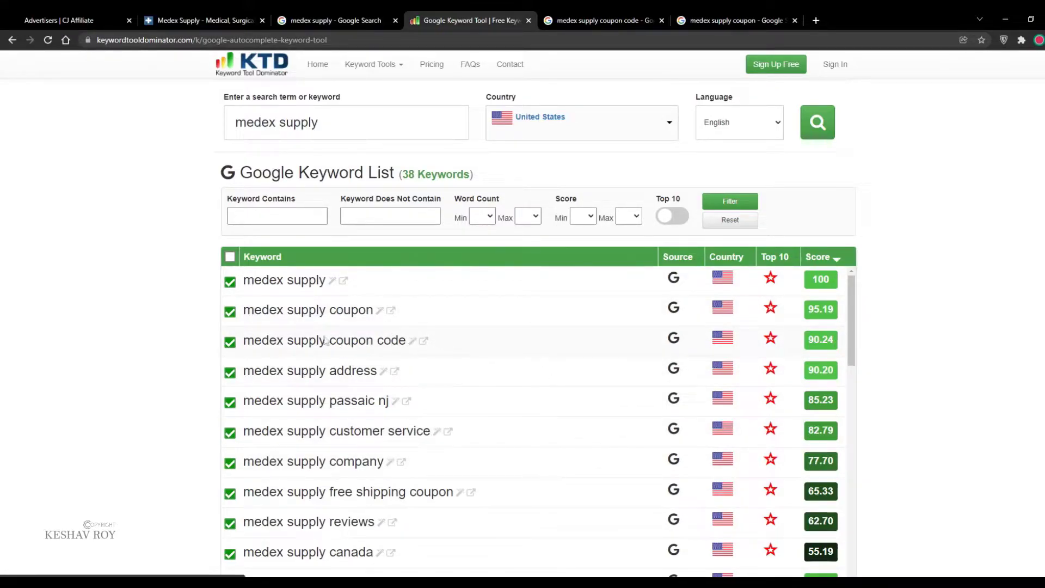
click(630, 20)
scroll(397, 112, up, 5)
triple_click(391, 98)
key(ctrl+c)
click(468, 20)
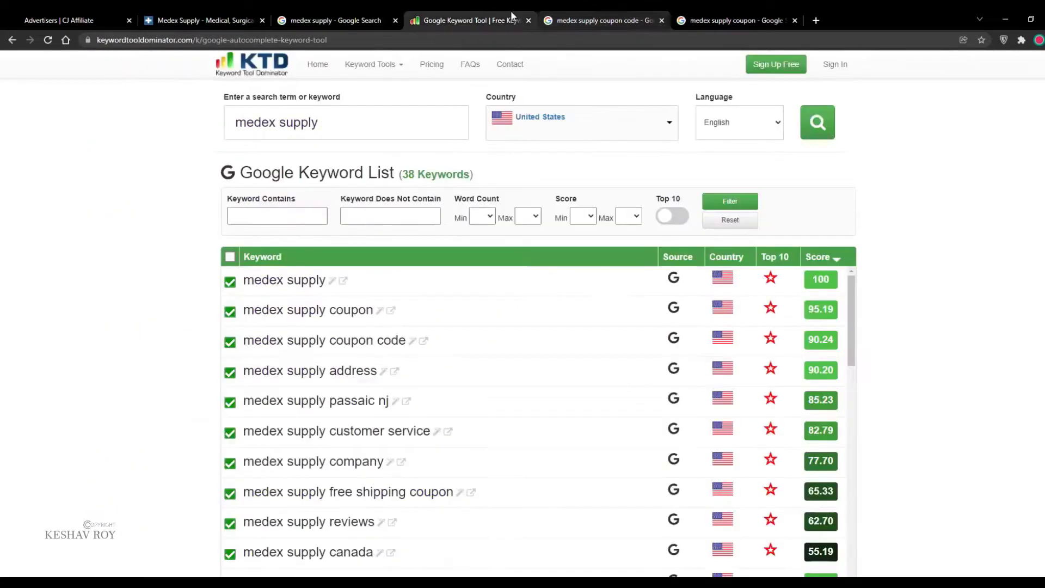
key(alt+Tab)
key(Return)
key(ctrl+v)
key(alt+Tab)
scroll(98, 187, down, 6)
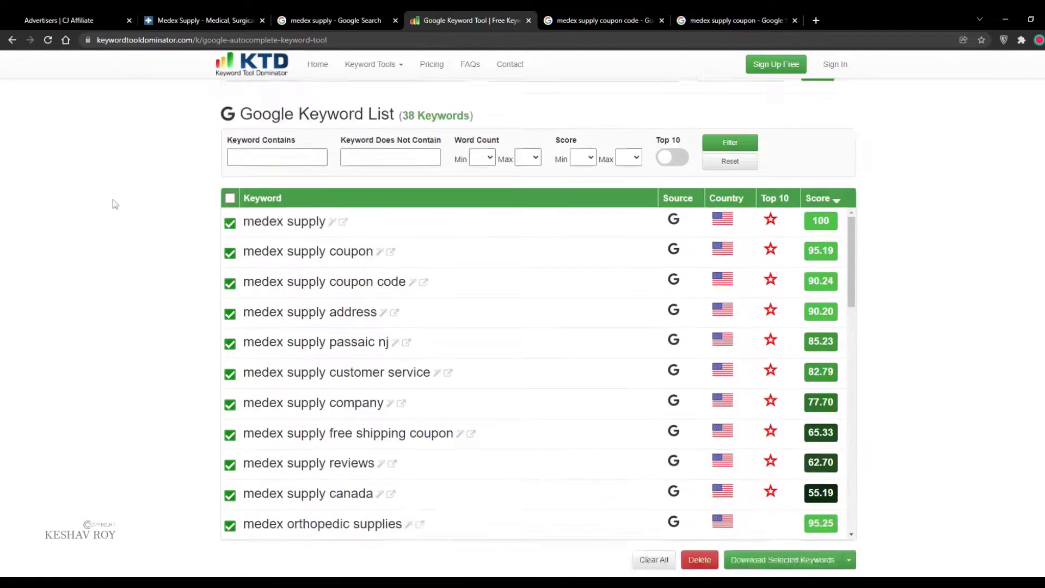
Step: Extend the "medex supply" Google search to the suggested "medex supply coupon code" and scan the results
click(336, 20)
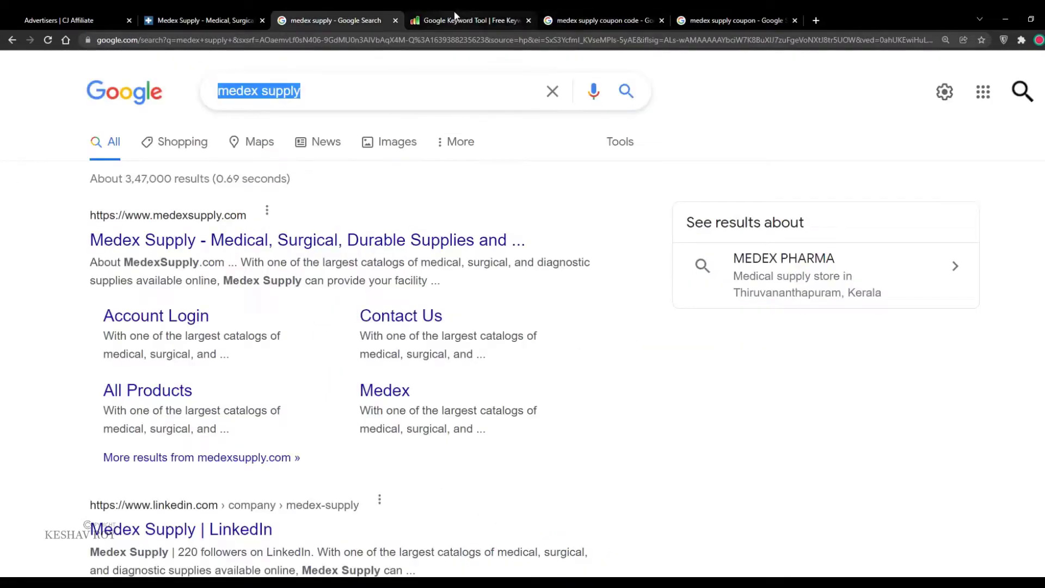
scroll(189, 238, down, 3)
scroll(190, 237, down, 4)
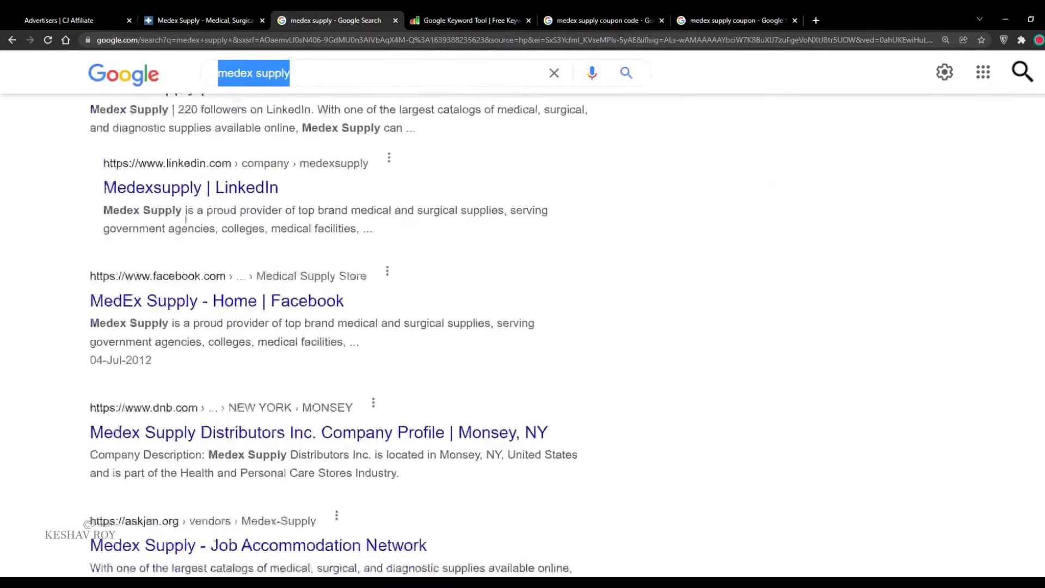
click(315, 79)
text(coupen)
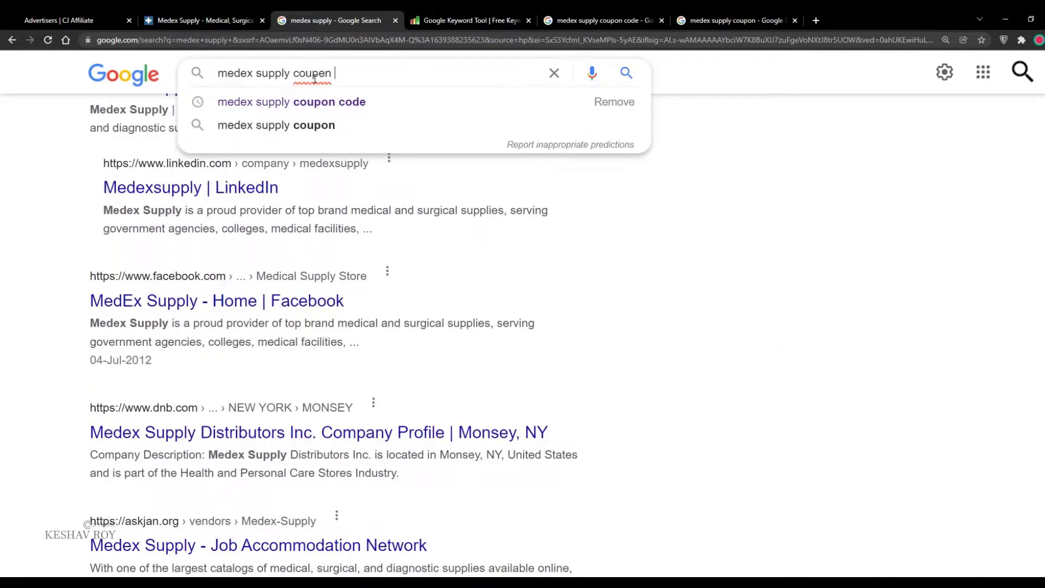
click(291, 102)
scroll(246, 186, down, 2)
scroll(101, 365, down, 7)
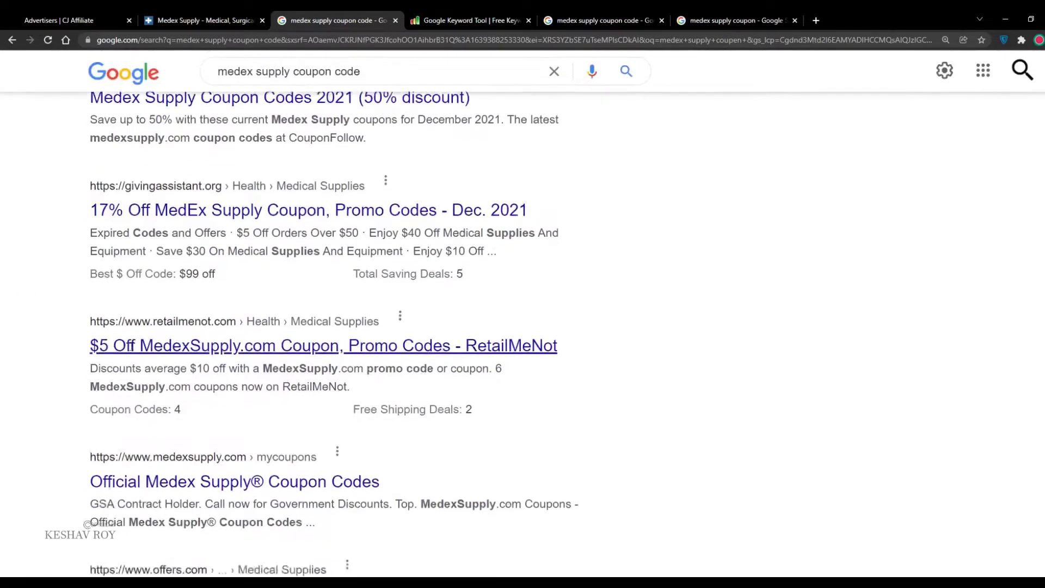
scroll(101, 365, down, 7)
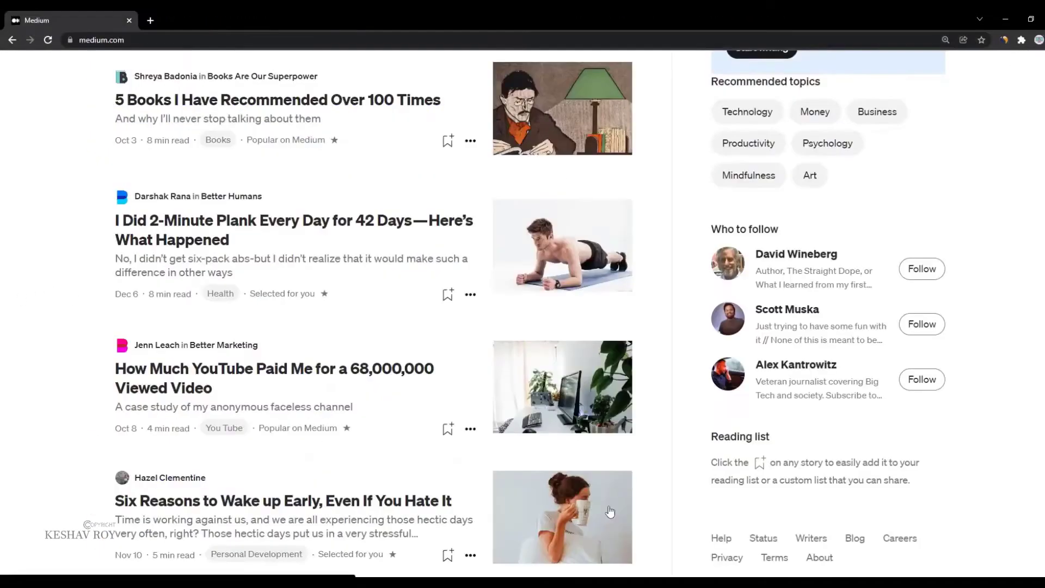
Step: Browse the recommended stories on the Medium home page
scroll(610, 512, down, 7)
click(160, 39)
key(ctrl+a)
scroll(138, 307, down, 5)
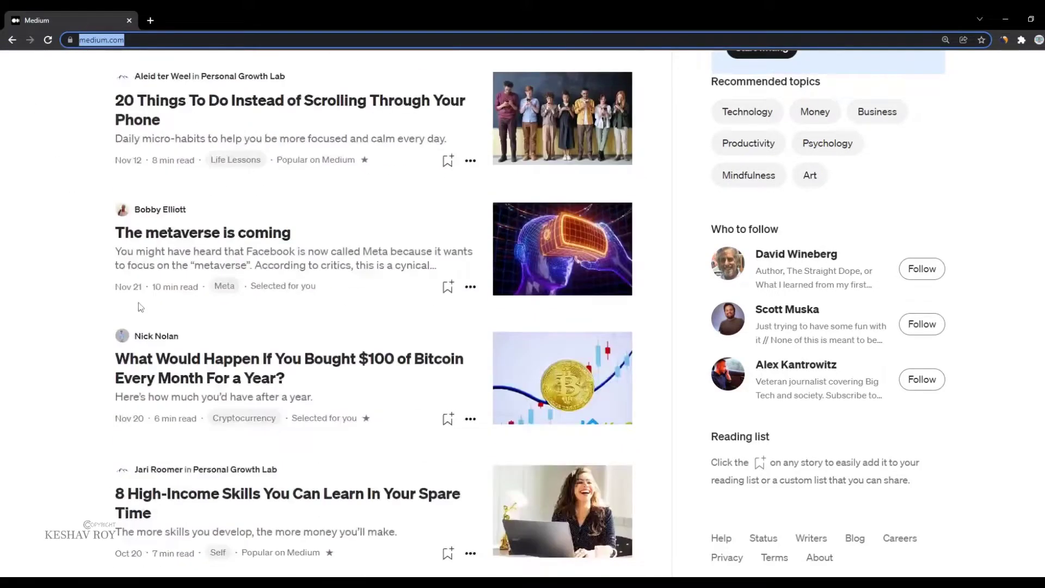
Step: Check Similarweb's traffic data for medium.com, including the monthly visits and the top visitor countries
click(1005, 40)
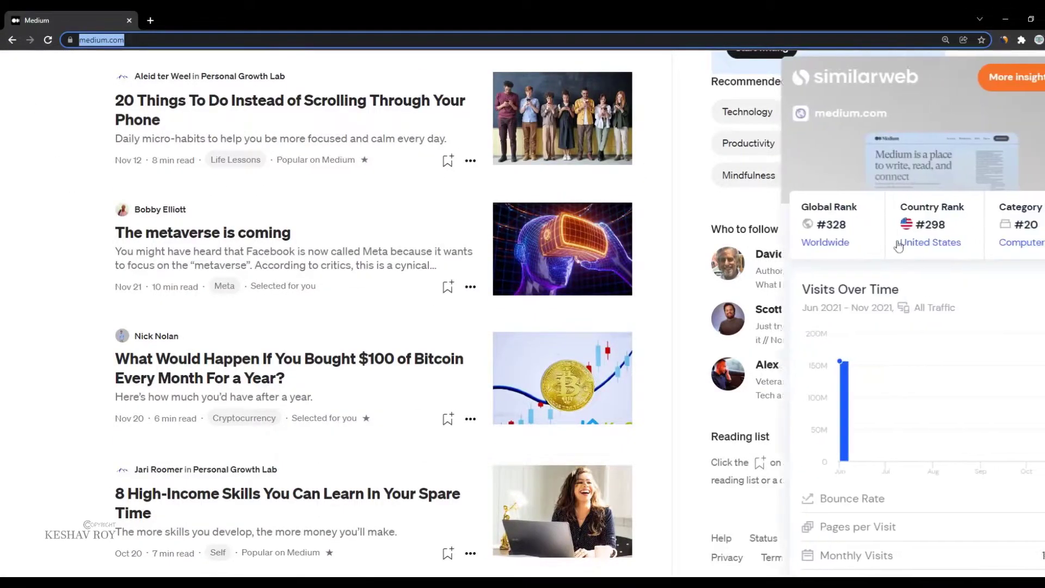
scroll(864, 384, down, 3)
scroll(850, 392, down, 5)
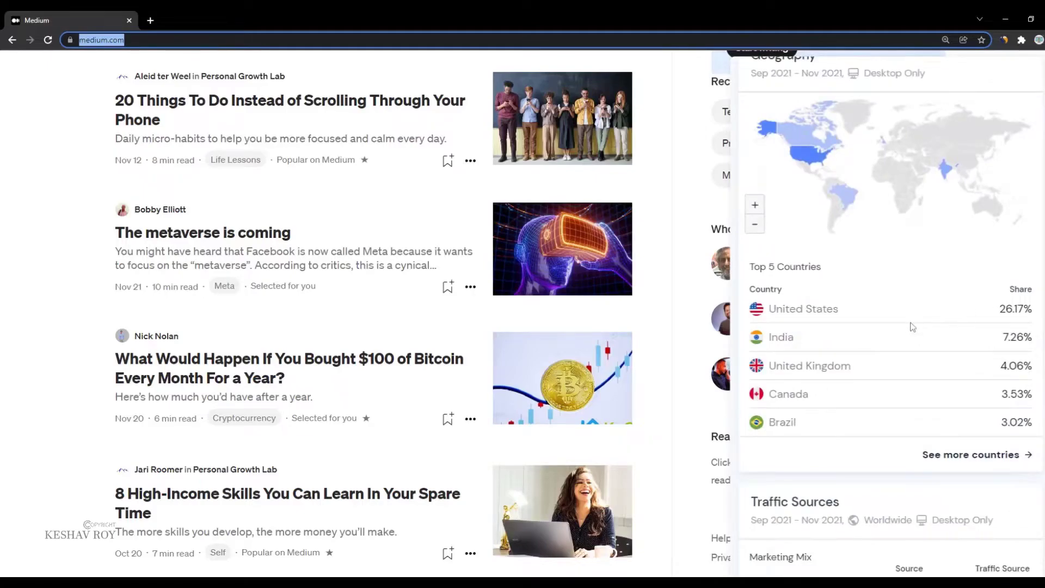
scroll(909, 327, up, 5)
drag(990, 390, 1021, 393)
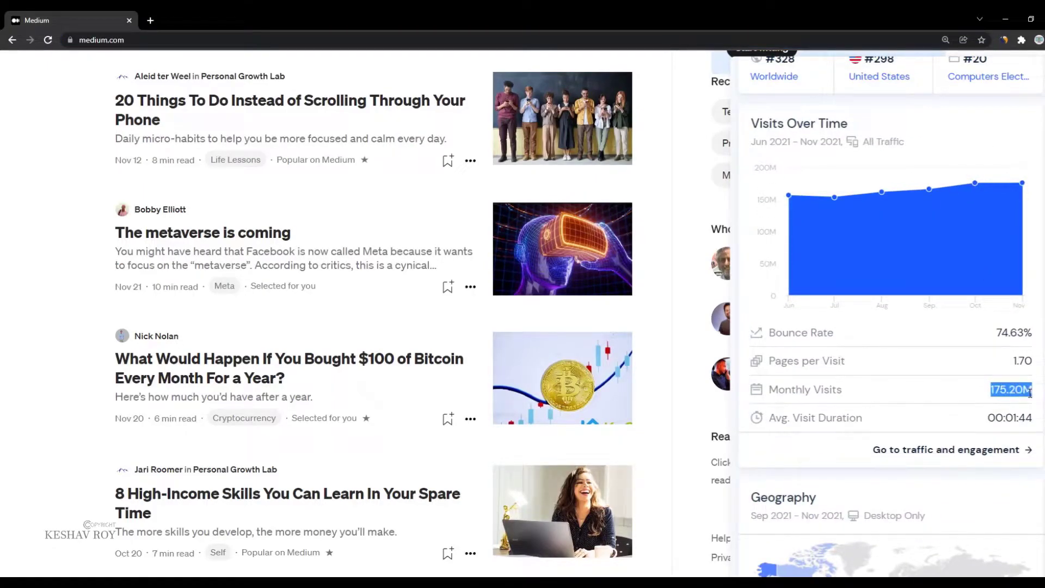
scroll(847, 401, down, 5)
drag(833, 422, 759, 431)
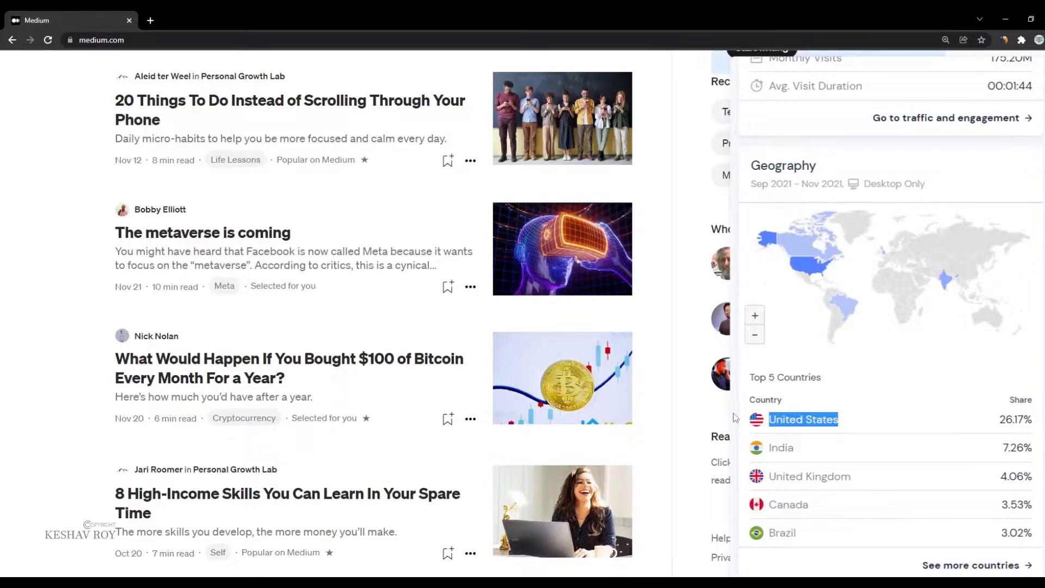
scroll(735, 419, down, 5)
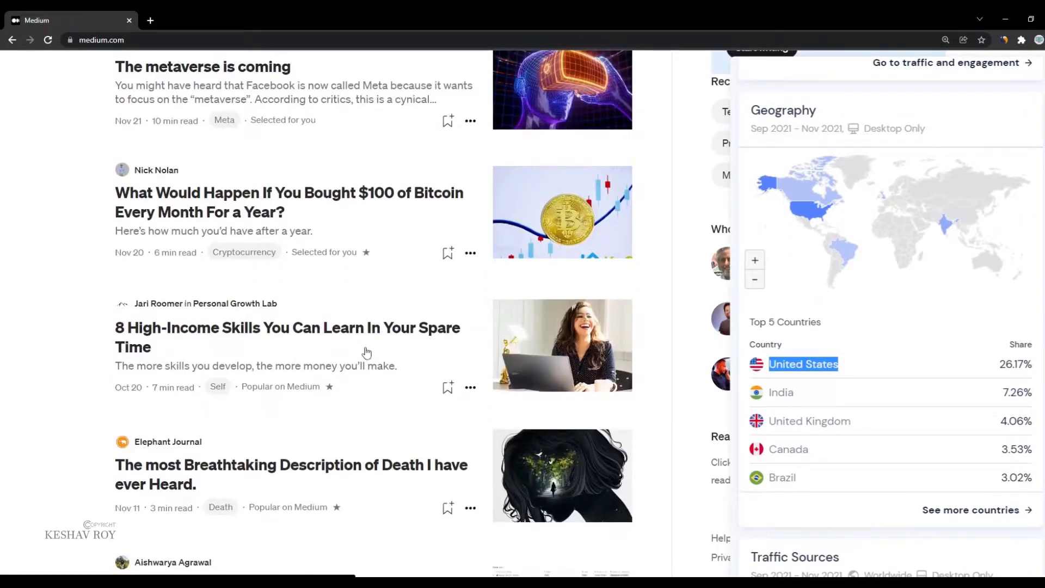
click(3, 345)
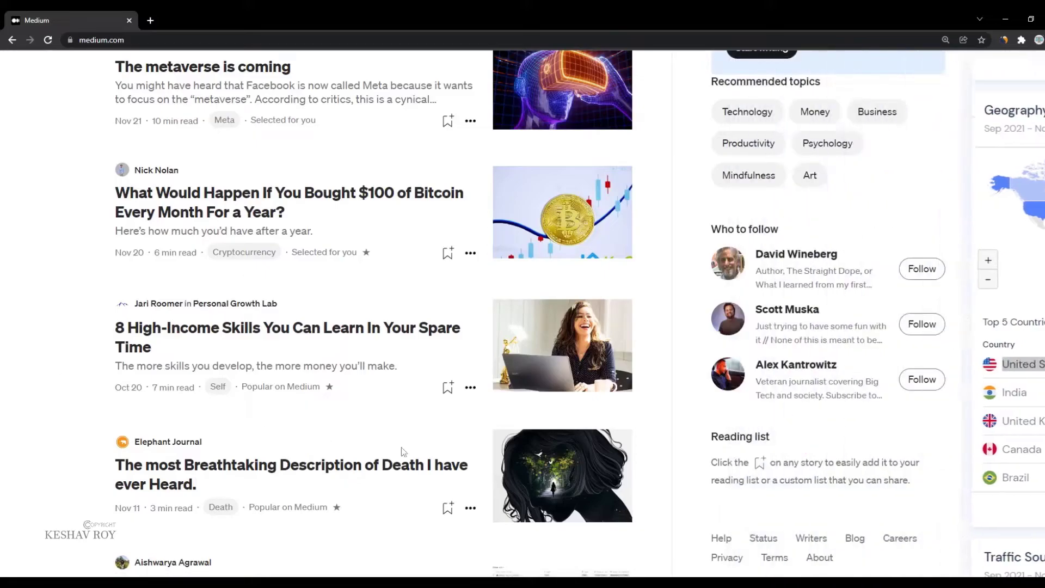
Step: Start writing a new story from the Medium account
scroll(624, 413, up, 20)
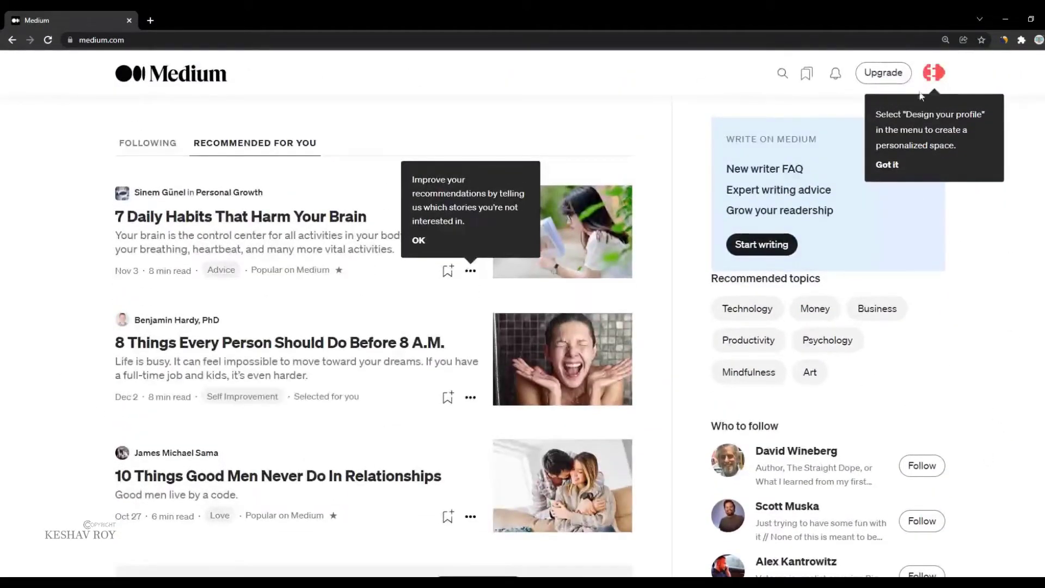
click(934, 73)
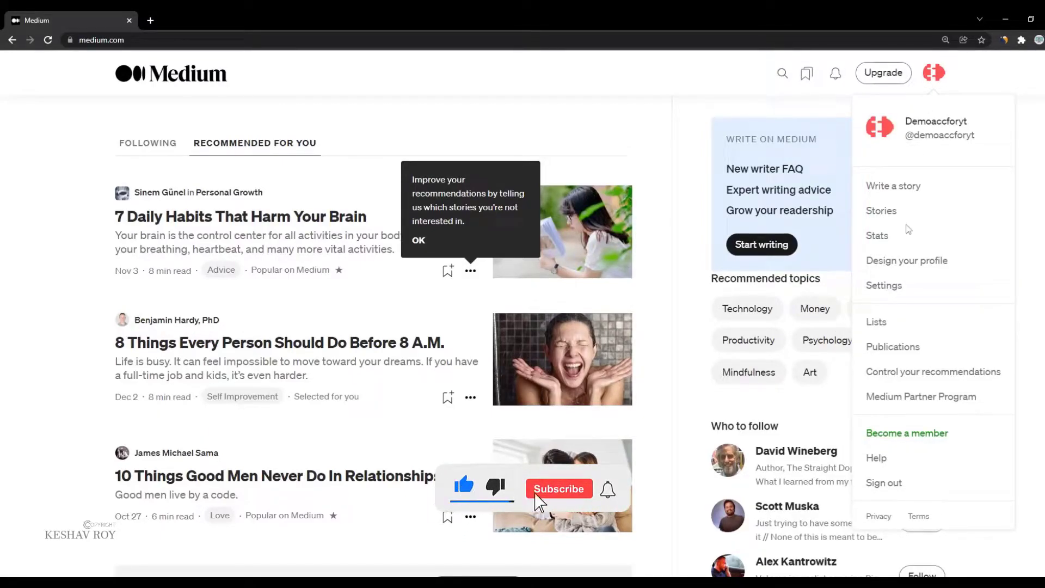
click(883, 187)
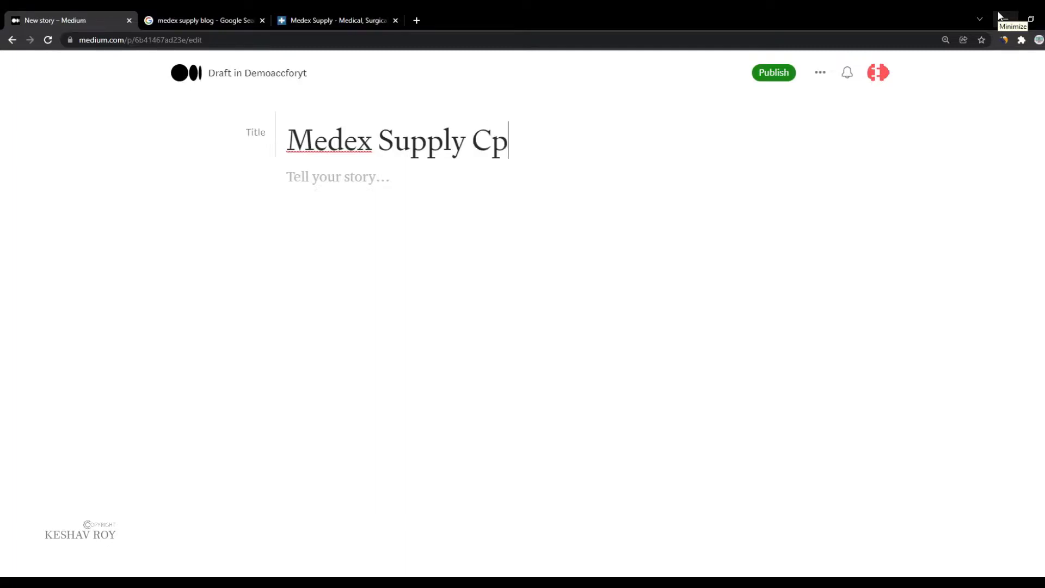
Step: Complete the new story's title as "Medex Supply Coupon Code"
key(BackSpace)
text(oupen Code)
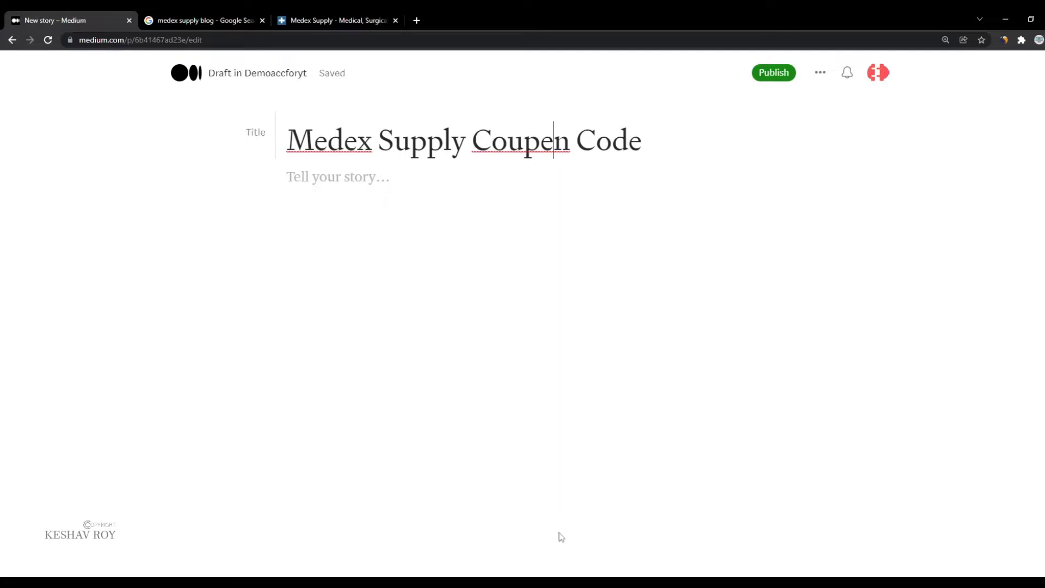
key(alt+Tab)
click(3, 220)
key(BackSpace)
text(o)
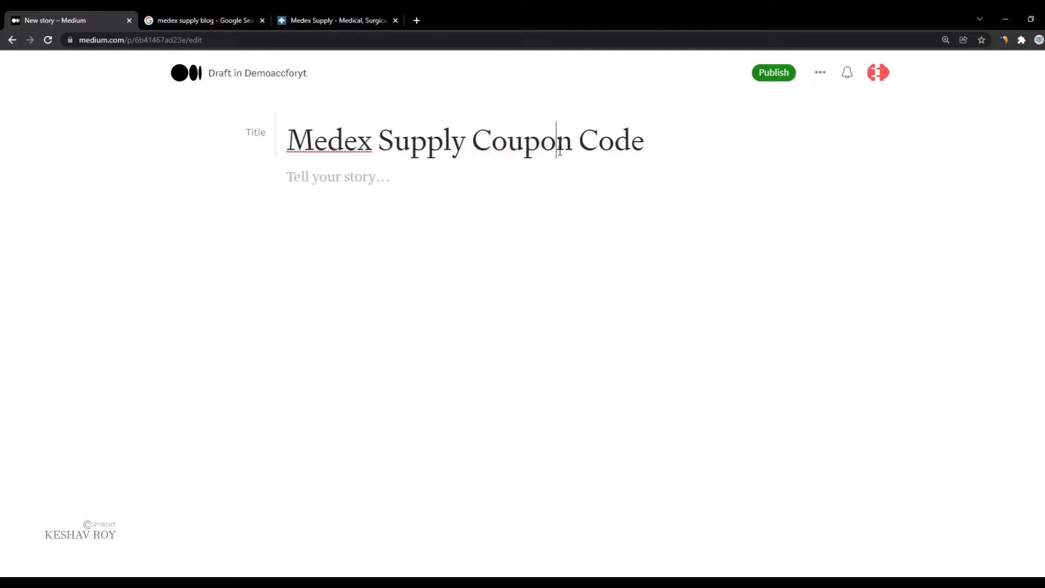
Step: Look over the free shipping banner and weekly specials on the Medex Supply home page
click(345, 18)
scroll(259, 168, down, 6)
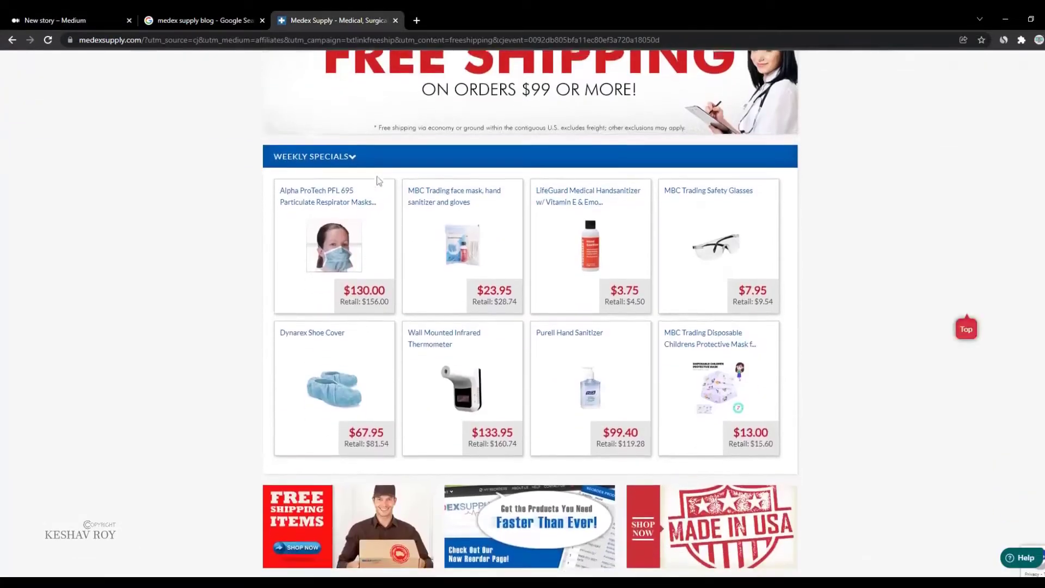
scroll(552, 176, up, 6)
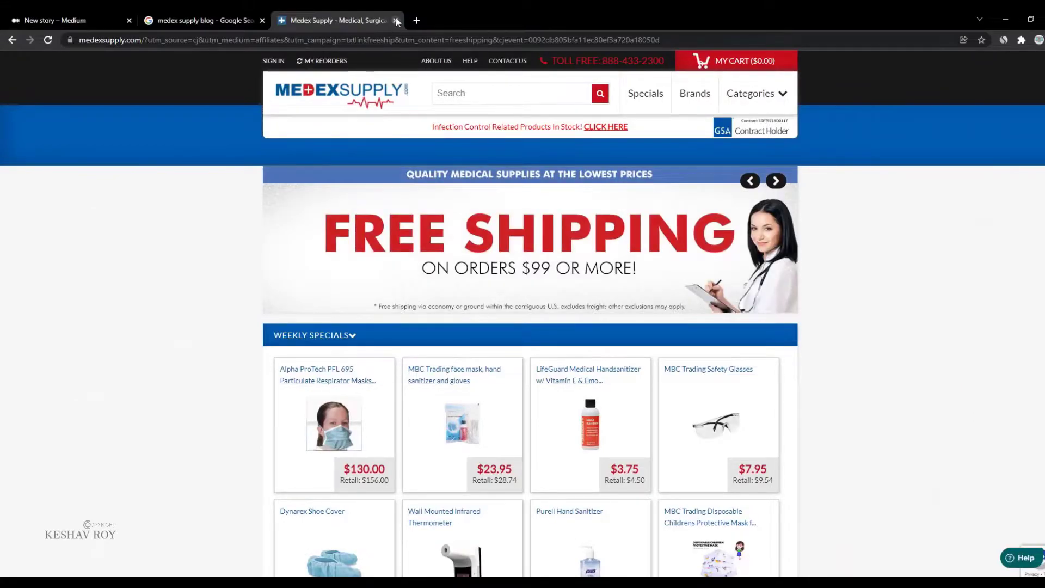
Step: Search google.co.in for the suggested query "medex supply coupon code" in a new browser tab
click(417, 21)
text(google.co.in)
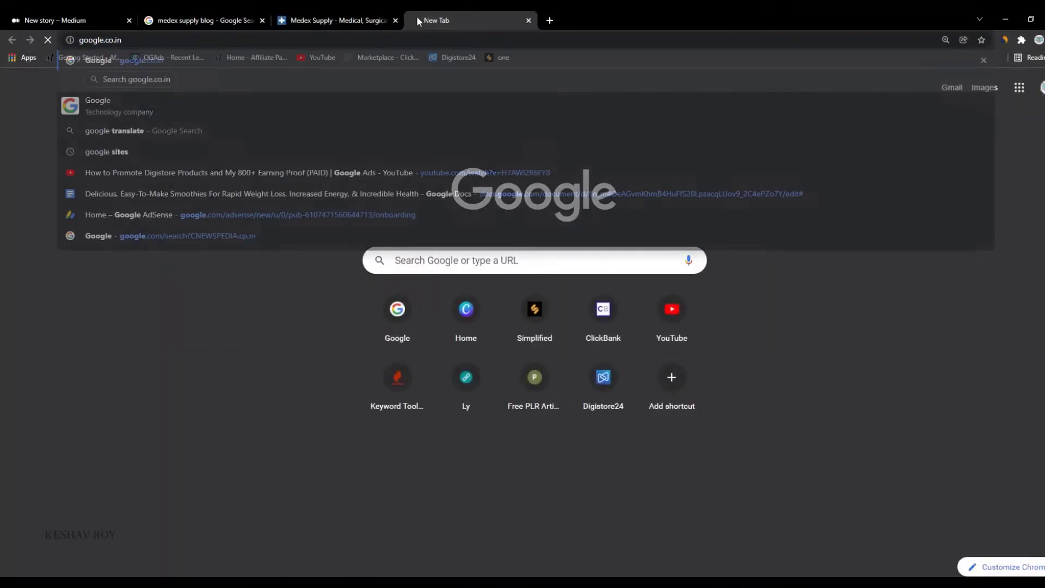
key(Return)
text(medex asu)
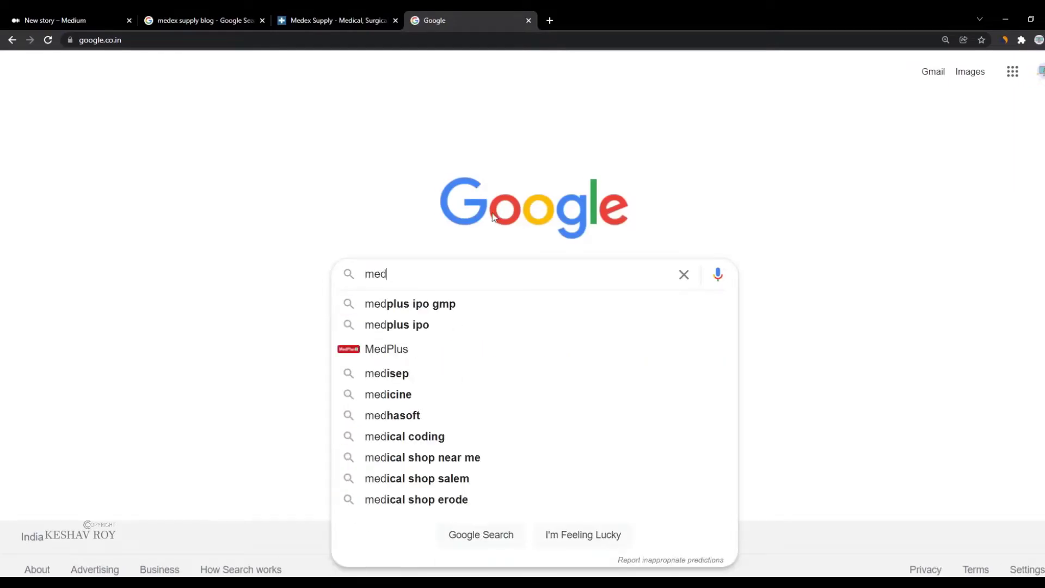
key(BackSpace)
key(BackSpace)
key(BackSpace)
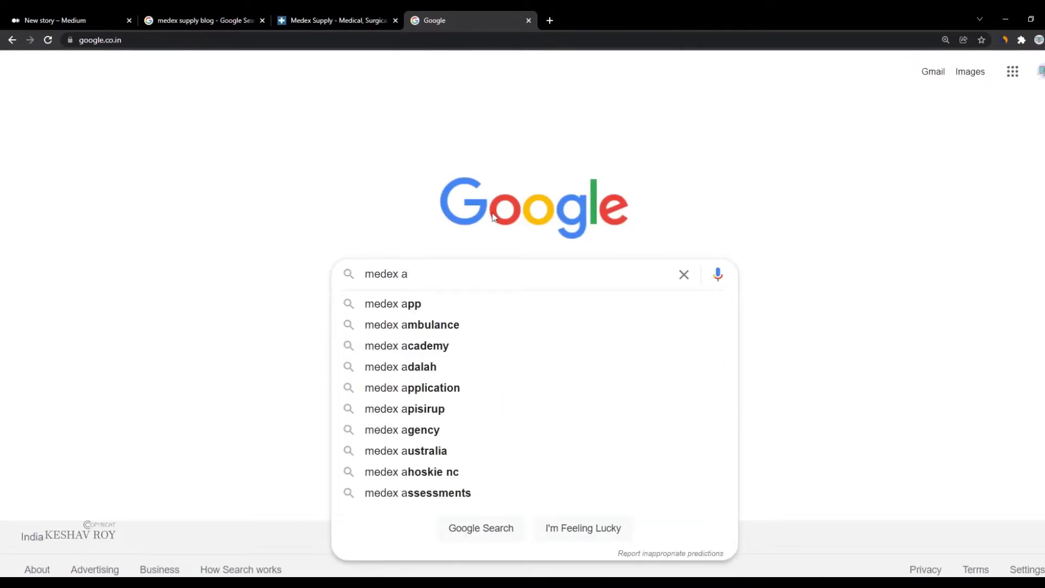
text(supply)
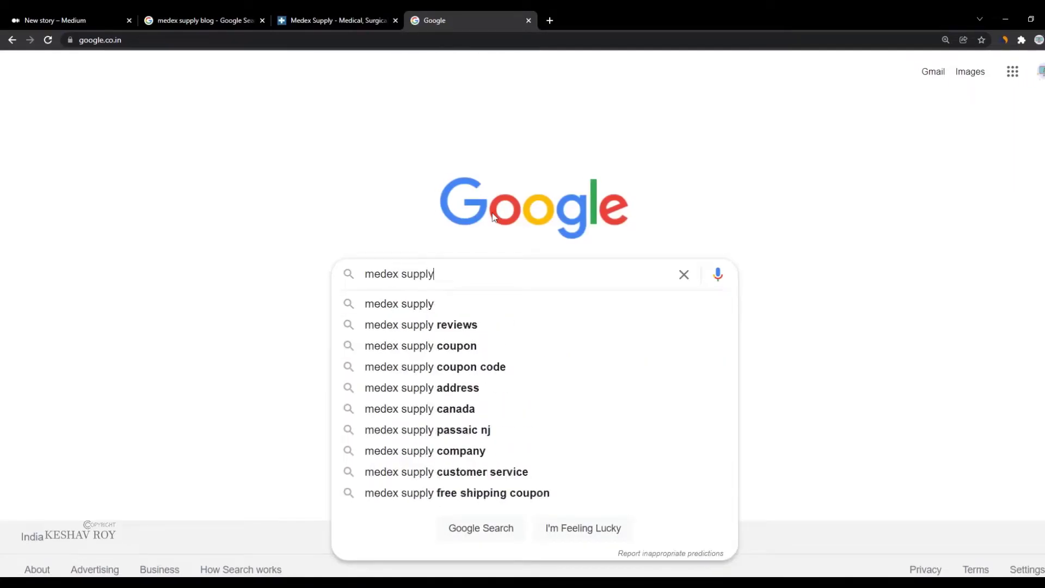
key(Down)
key(Down)
key(Down)
key(Down)
key(Return)
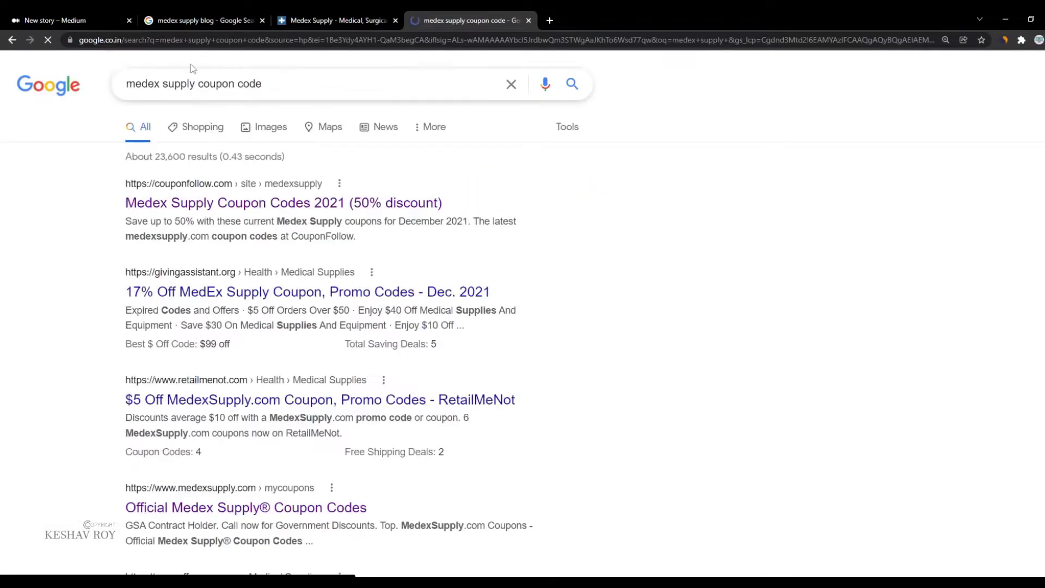
Step: Open the Official Medex Supply Coupon Codes page and copy the $5.00 off first-order offer together with its coupon code
scroll(105, 218, down, 5)
drag(124, 230, 253, 223)
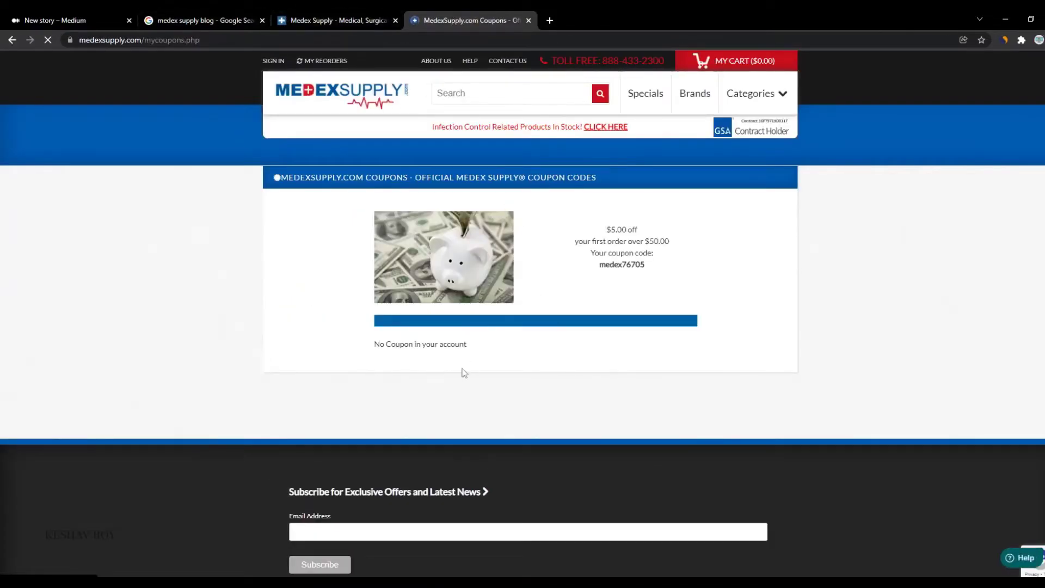
drag(605, 228, 671, 265)
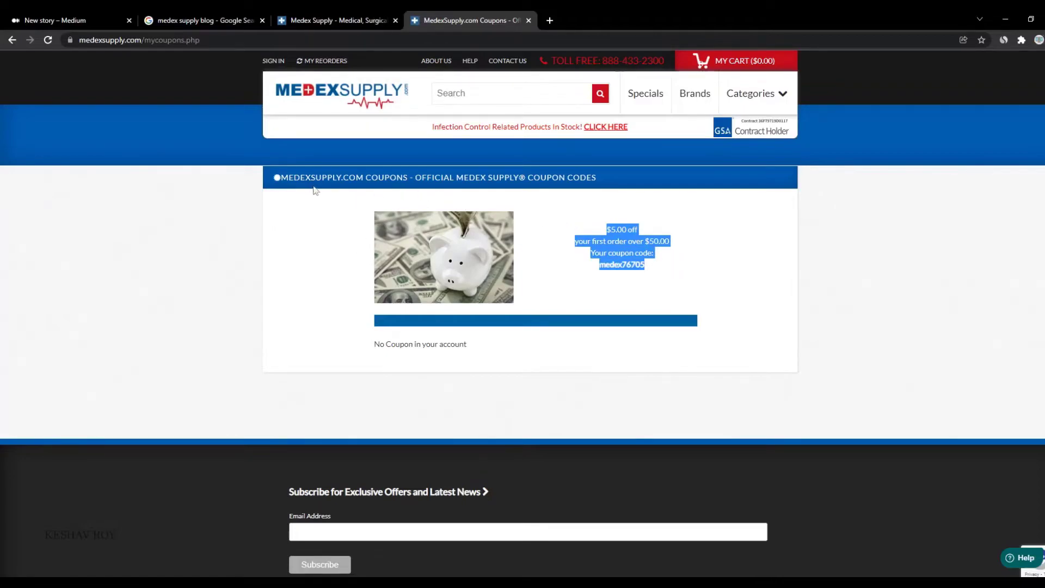
click(595, 263)
drag(595, 226, 677, 277)
key(ctrl+plus)
drag(579, 233, 658, 288)
key(ctrl+c)
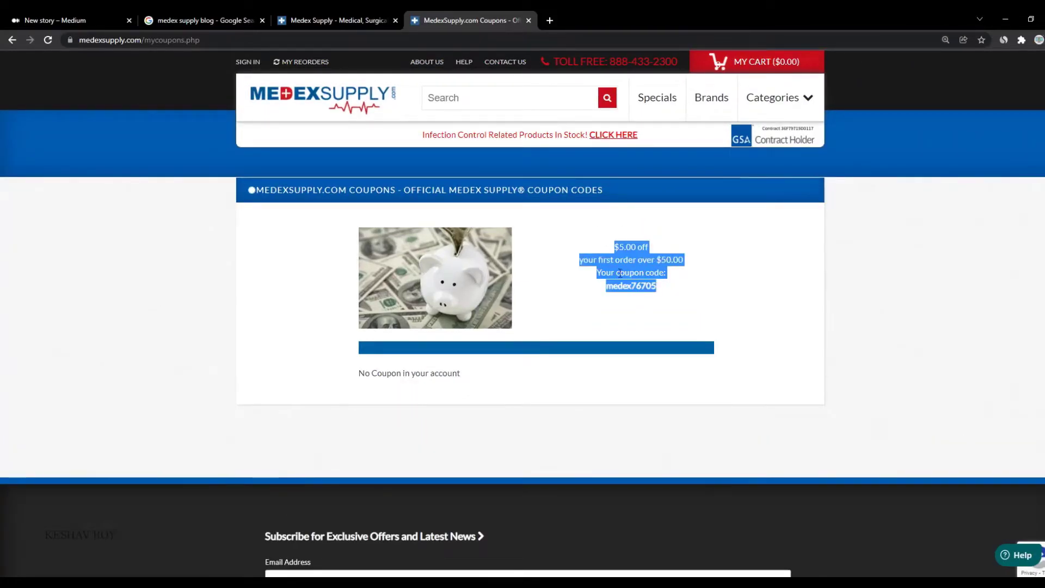
Step: Paste the copied $5.00 off offer into the Medium story, remove its coupon code lines, and capitalize "Your" in the second line
click(345, 21)
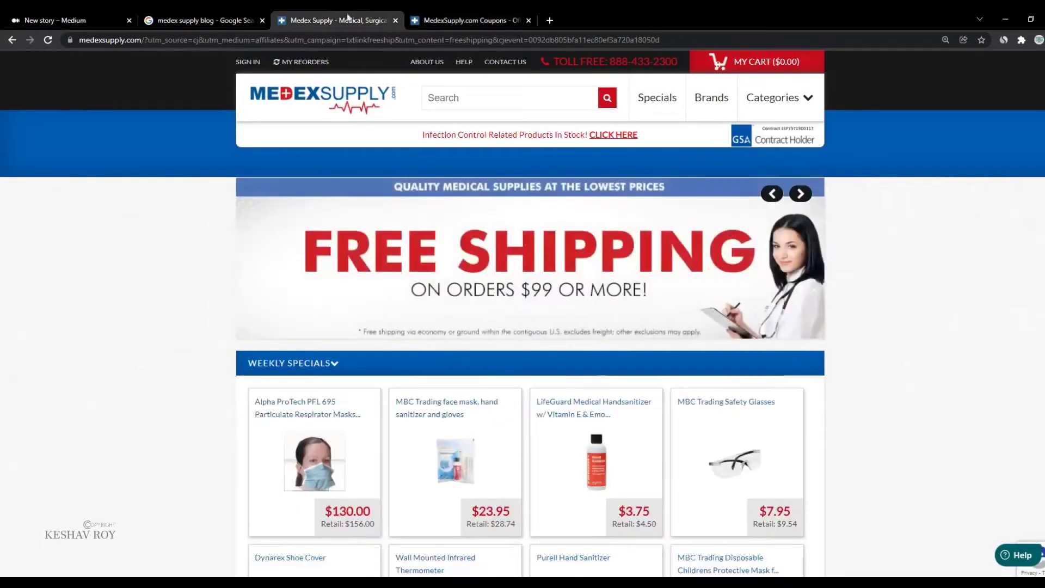
click(206, 20)
click(44, 20)
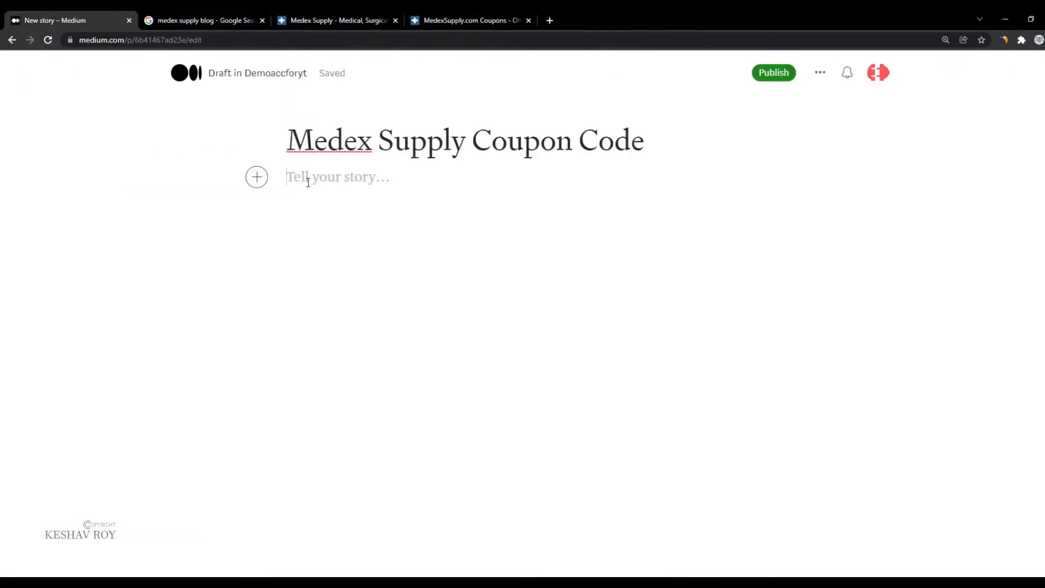
key(ctrl+v)
drag(424, 263, 268, 249)
key(BackSpace)
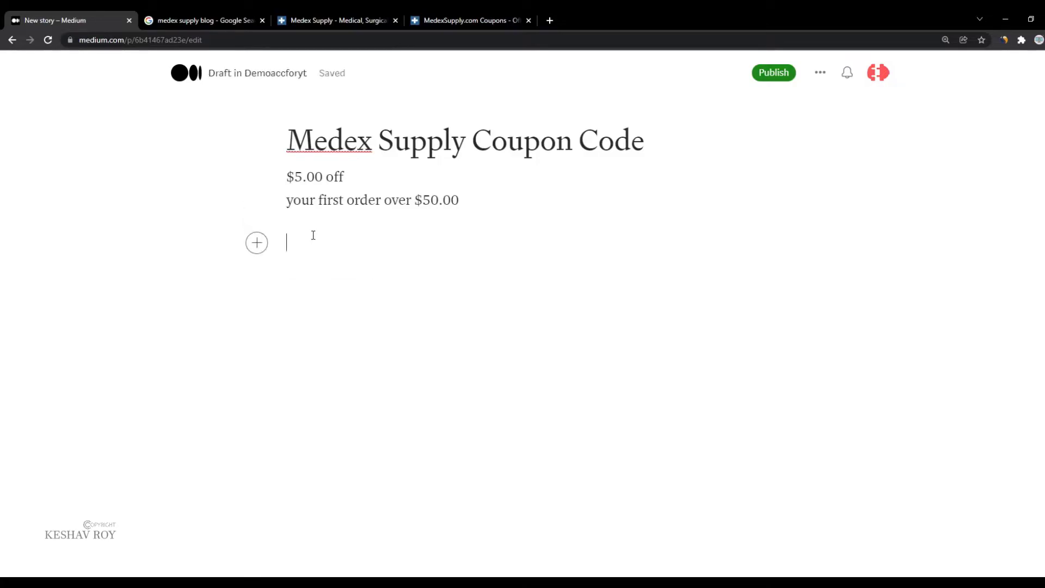
text(Y)
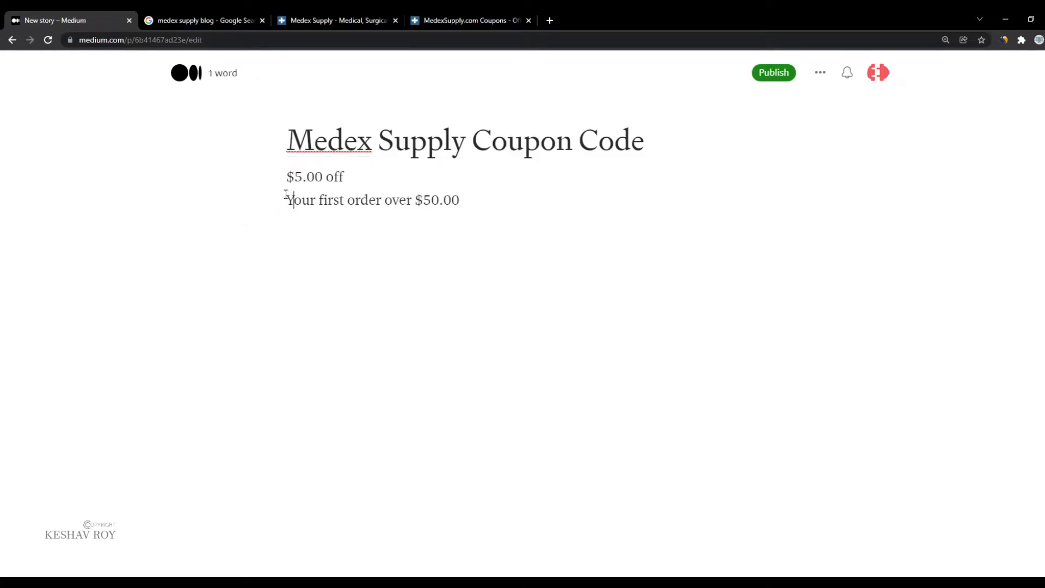
click(360, 170)
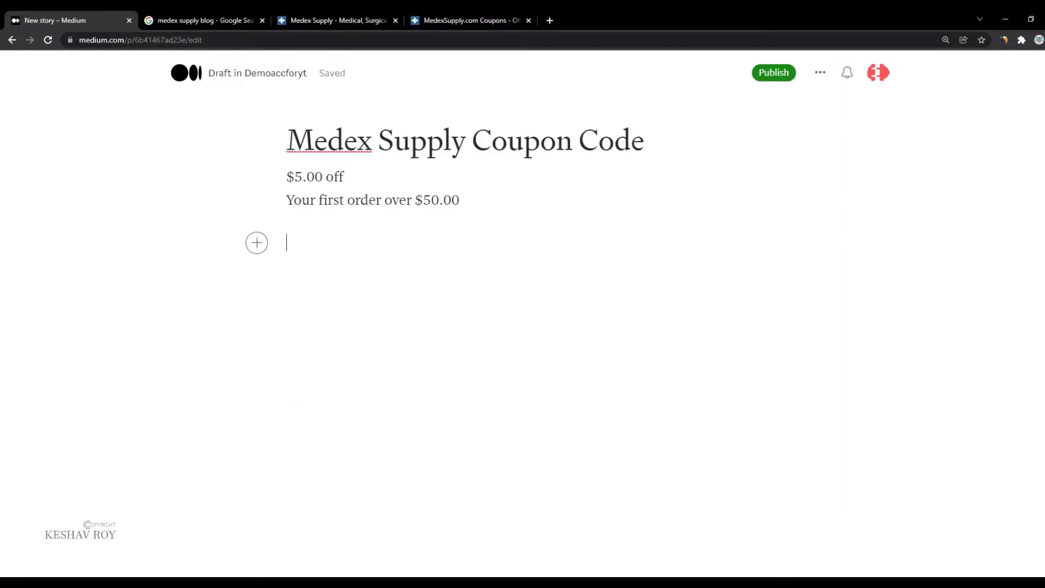
Step: Add the line "for more offers click here" below the offer in the story
click(510, 17)
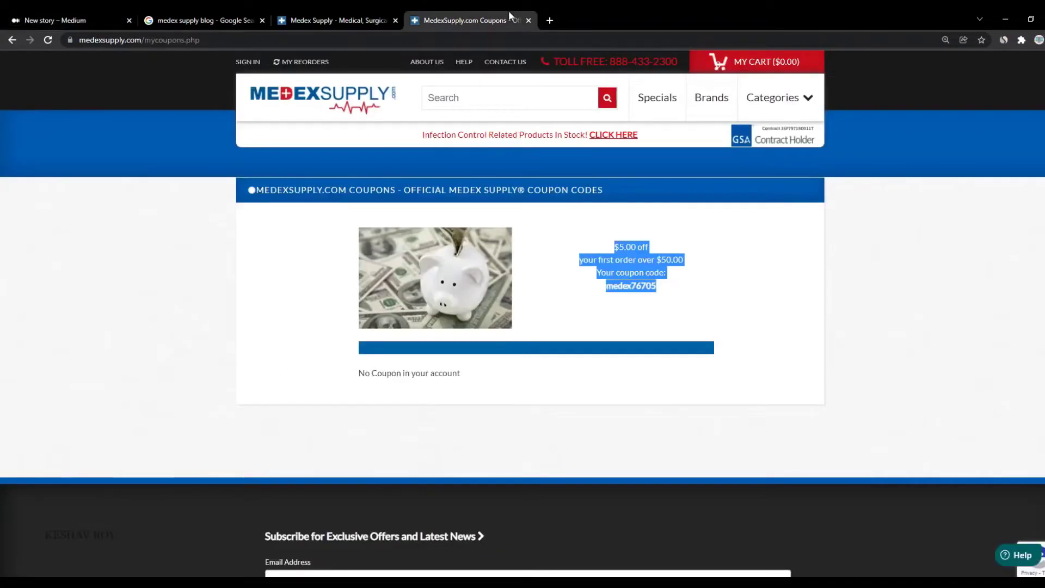
click(106, 12)
text(for)
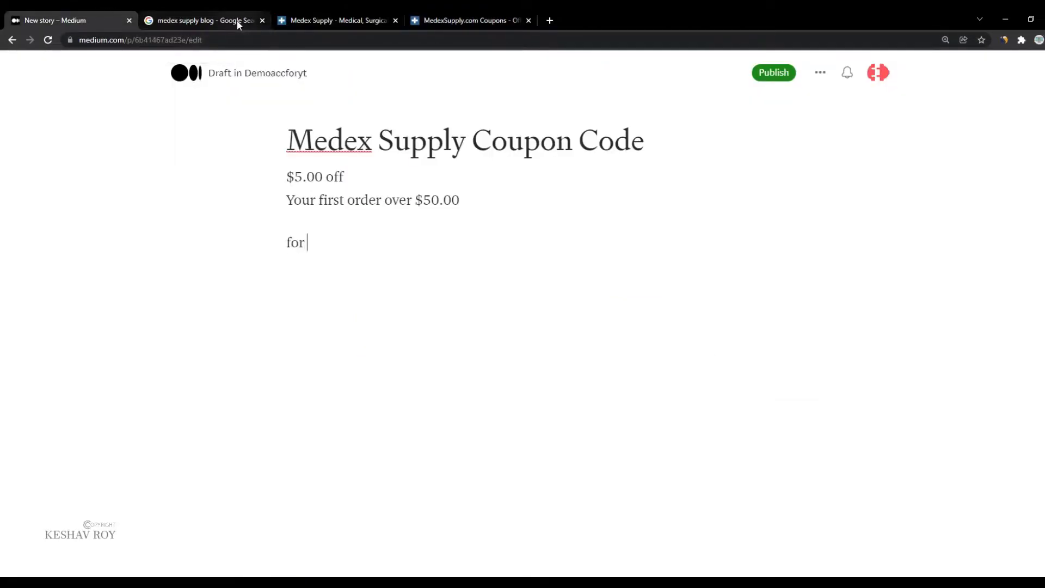
text(ore offeres click here t)
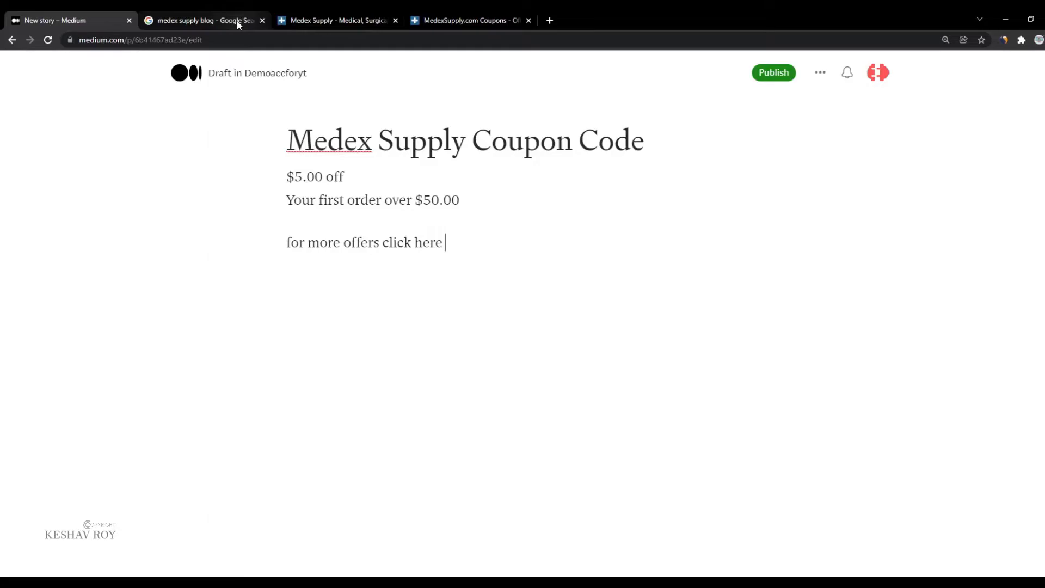
Step: Link "click here" to the tkqlhce.com affiliate URL copied from the Notepad note
drag(460, 247, 379, 244)
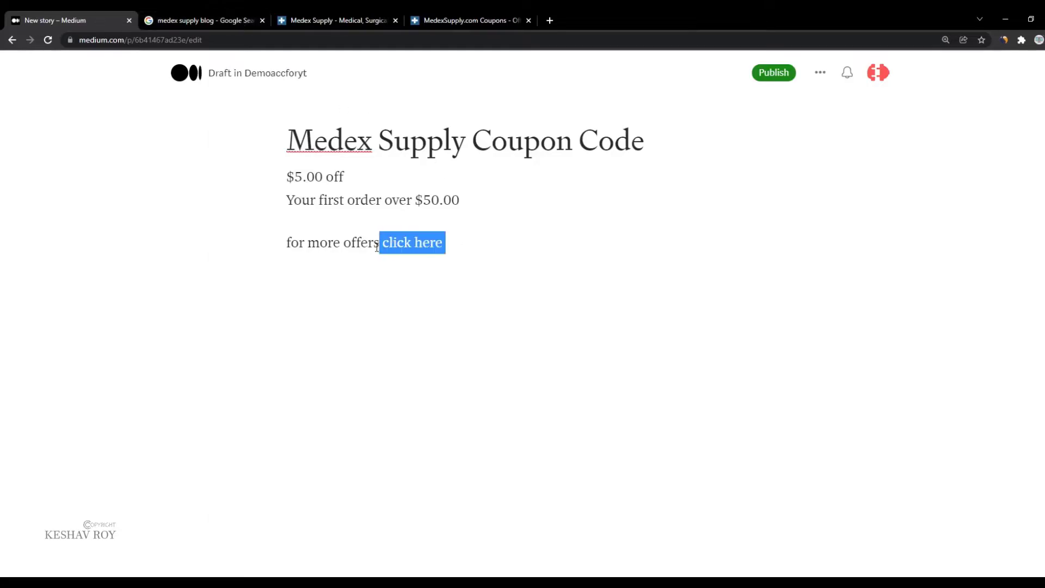
click(374, 215)
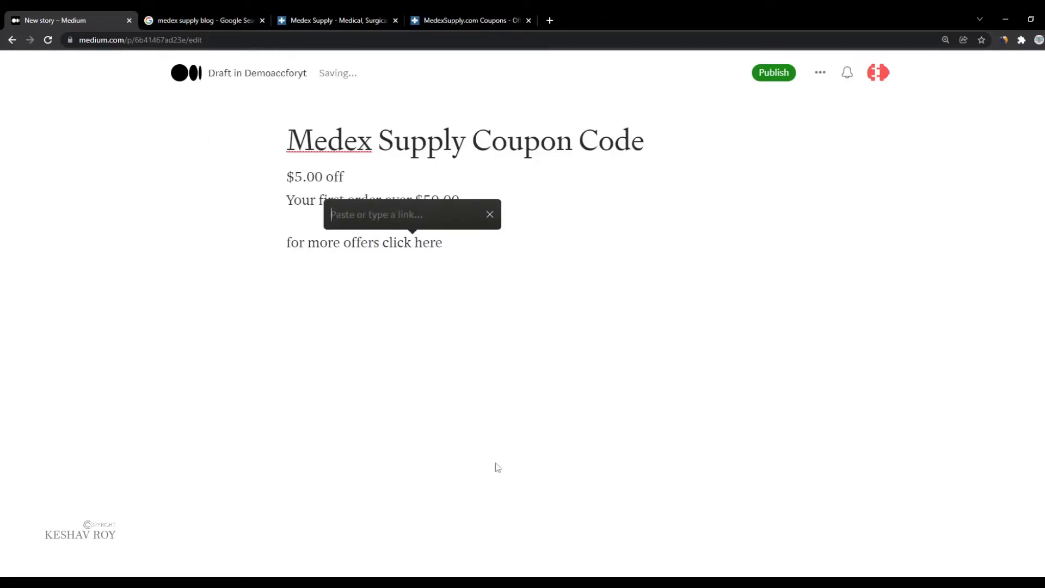
key(alt+Tab)
drag(342, 188, 96, 189)
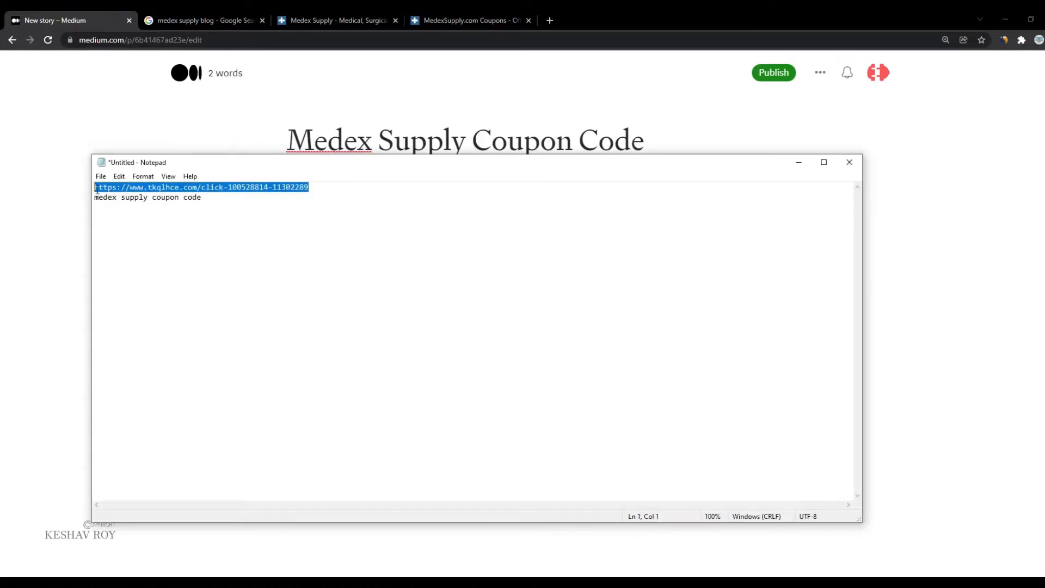
click(799, 162)
key(ctrl+v)
key(Return)
Step: Make the linked text bold and capitalize it as "Click Here"
drag(486, 246, 424, 245)
click(275, 210)
click(344, 214)
click(384, 244)
click(385, 243)
text(C)
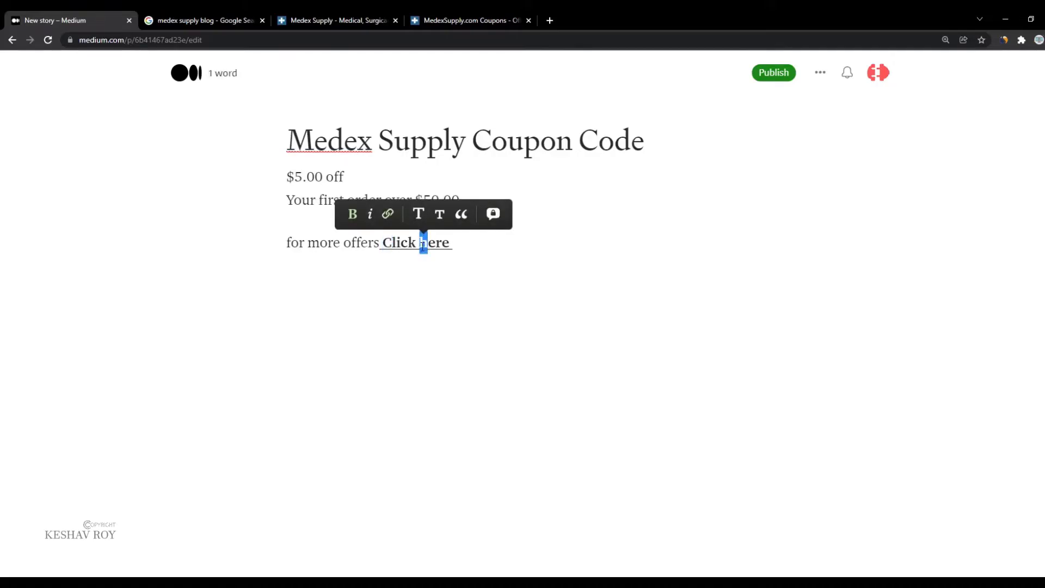
text(H)
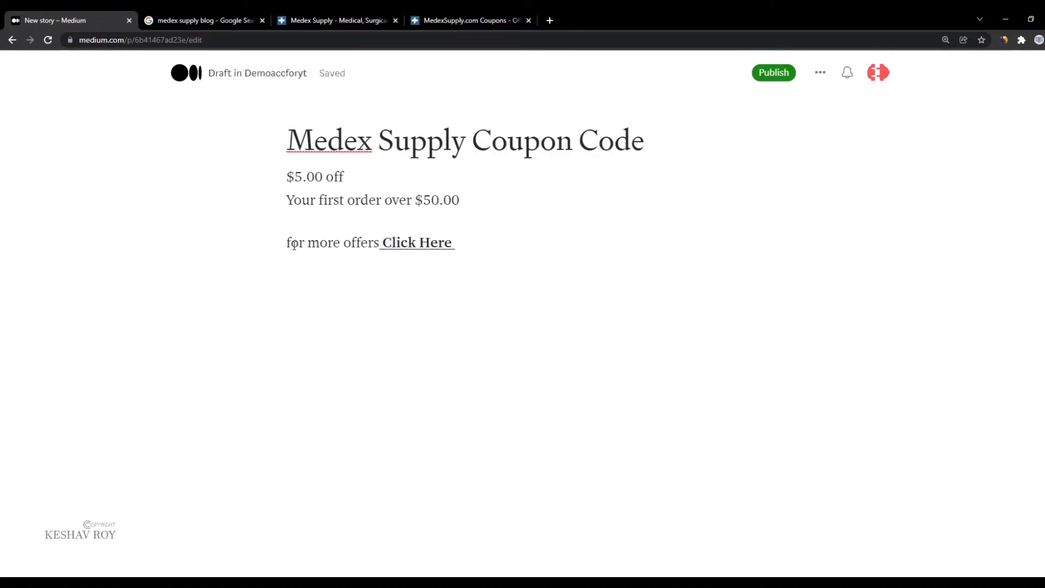
Step: Reword the start of the link line to "For more Coupons" and remove the trailing space after the link
drag(291, 243, 287, 243)
text(F)
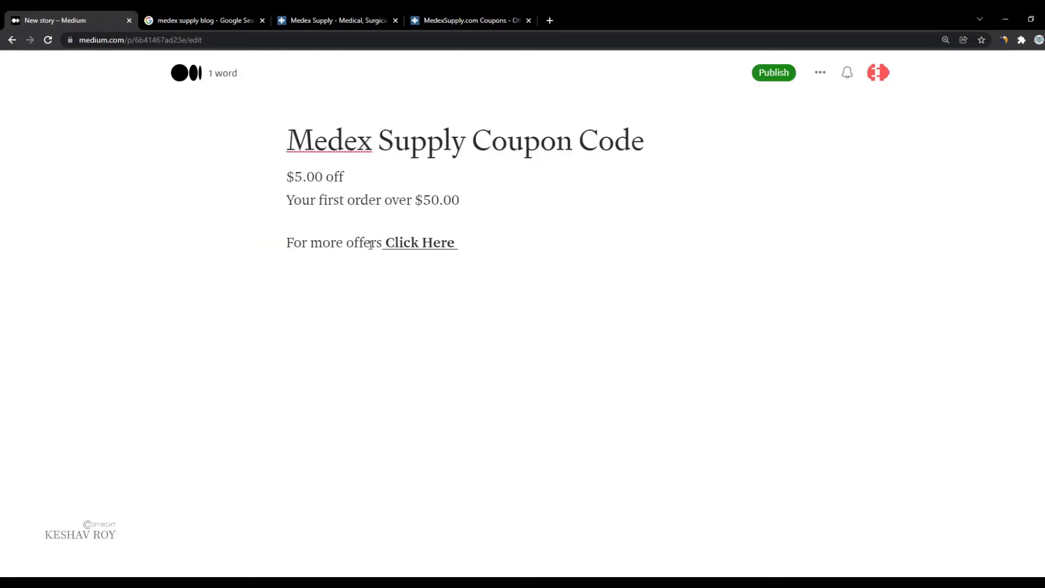
drag(383, 244, 347, 253)
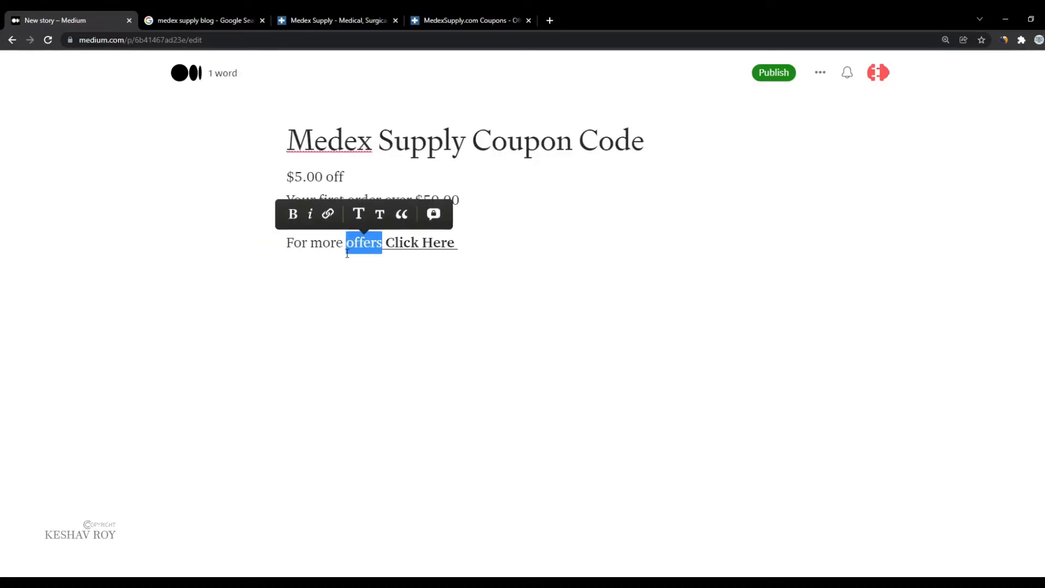
text(Coupons)
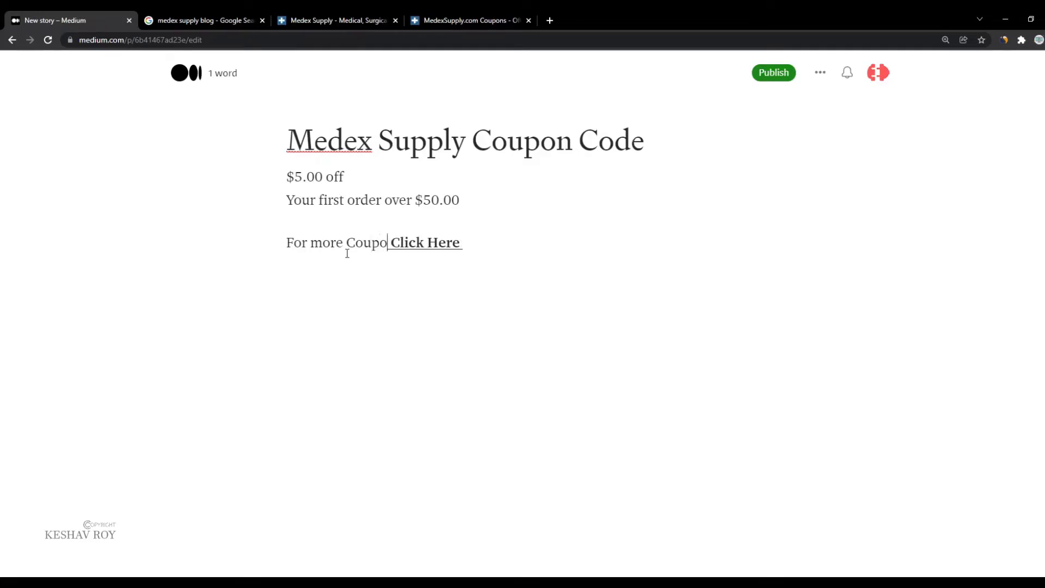
key(End)
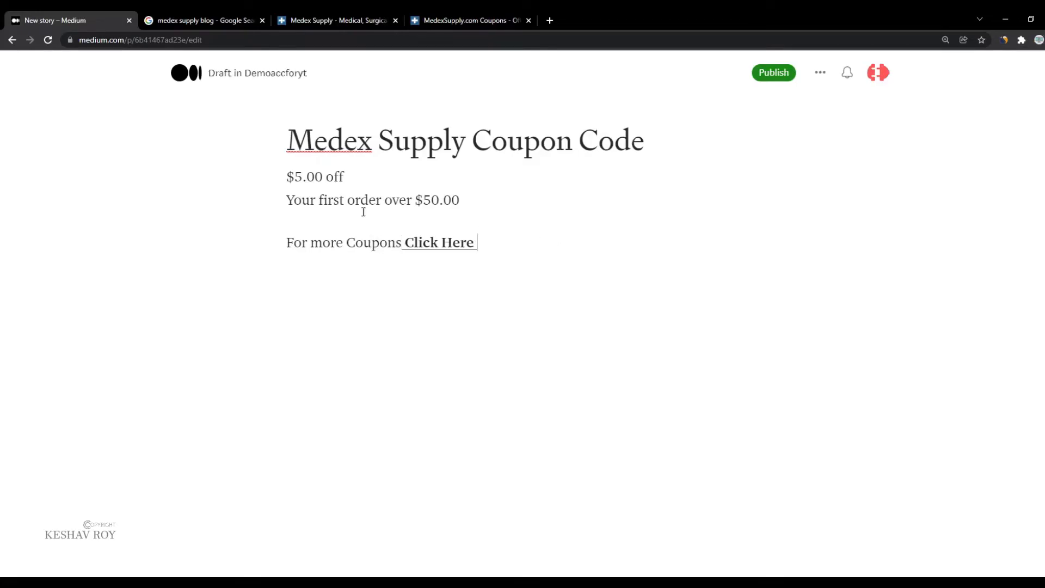
key(BackSpace)
key(Return)
Step: Open the story's publishing settings and add the tag "medex supply"
click(794, 76)
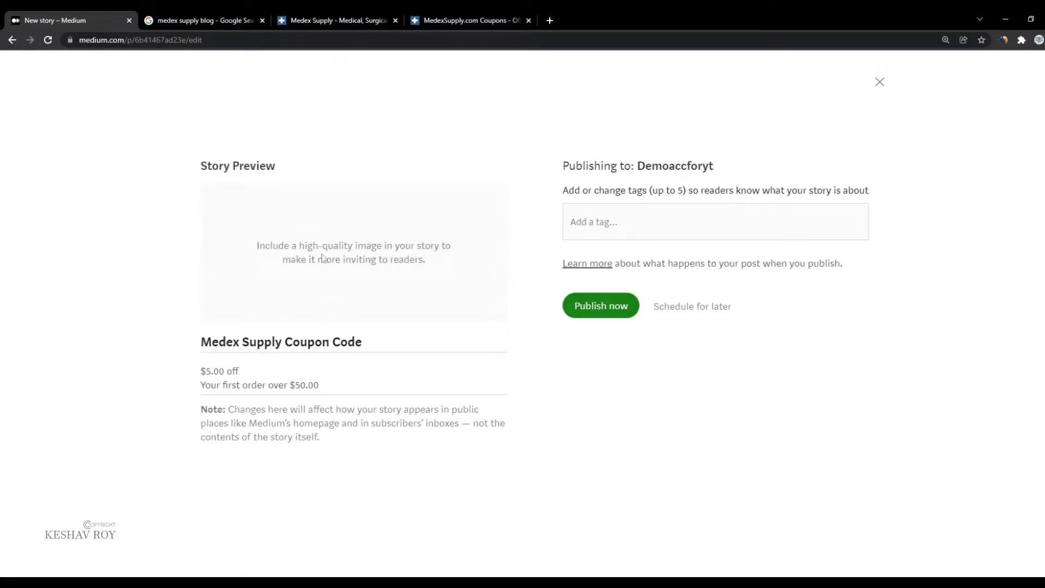
click(642, 238)
text(medex)
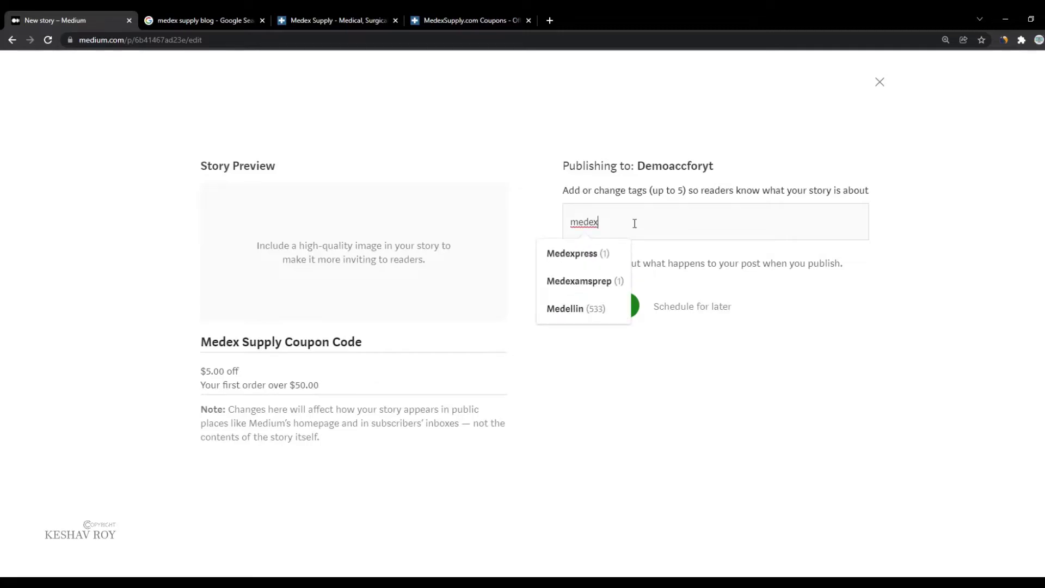
text(supp)
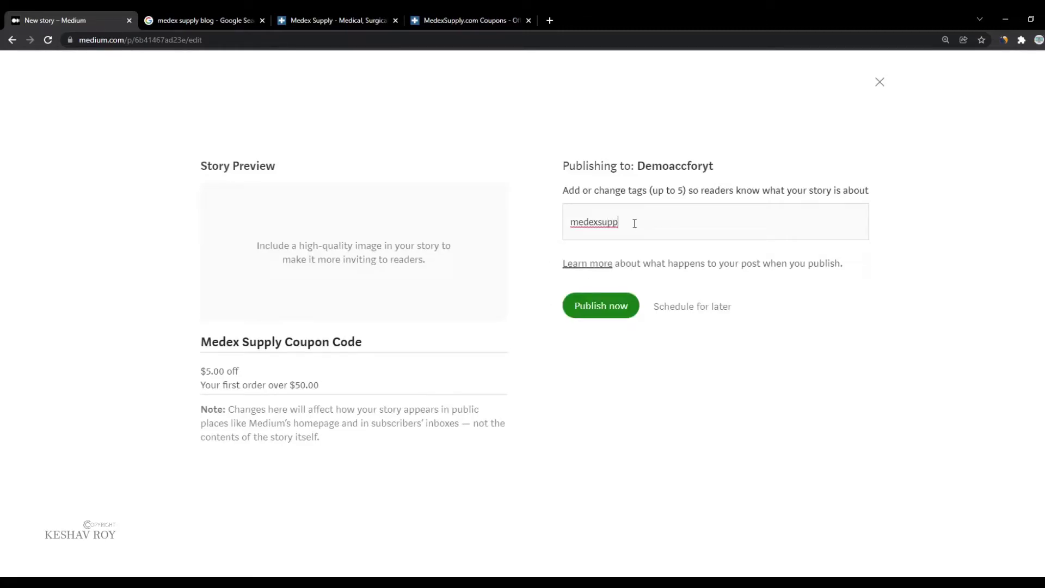
click(601, 224)
key(BackSpace)
key(Left)
key(Return)
text(n)
key(BackSpace)
key(BackSpace)
key(BackSpace)
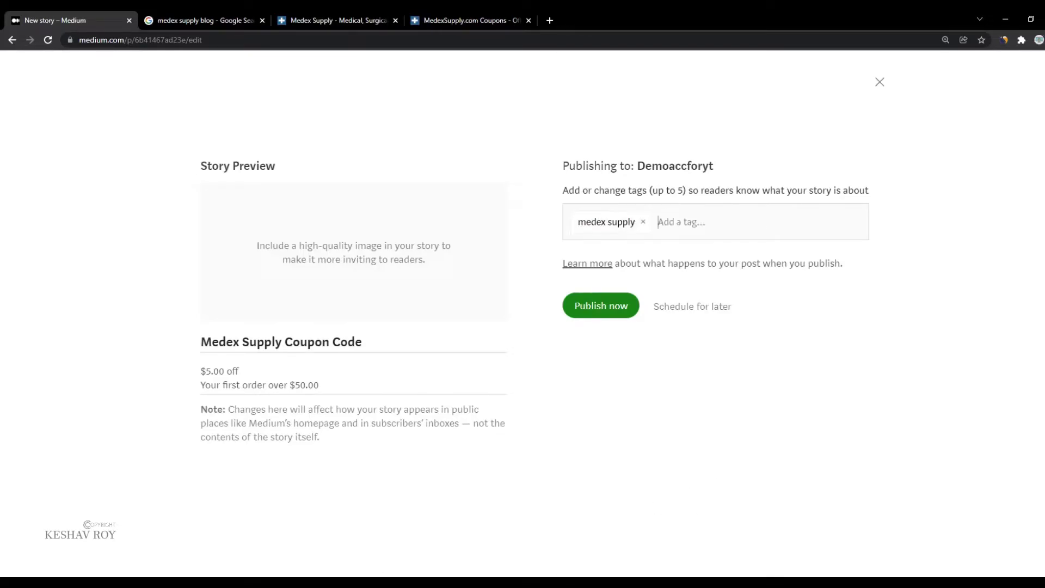
Step: Add the tags "medex coupon" and "medex coupon code" to the story
text(medex)
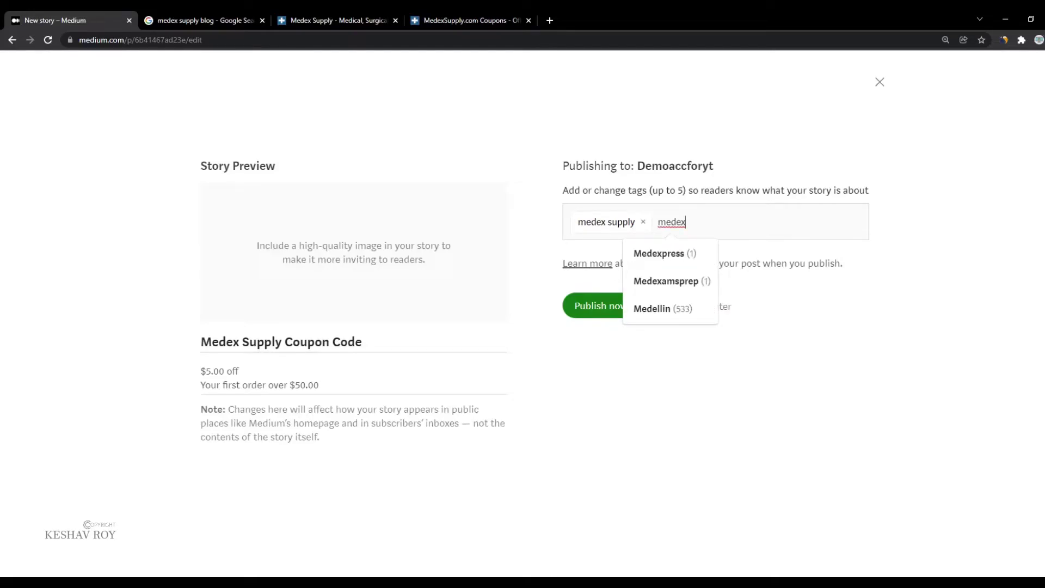
click(672, 284)
click(738, 221)
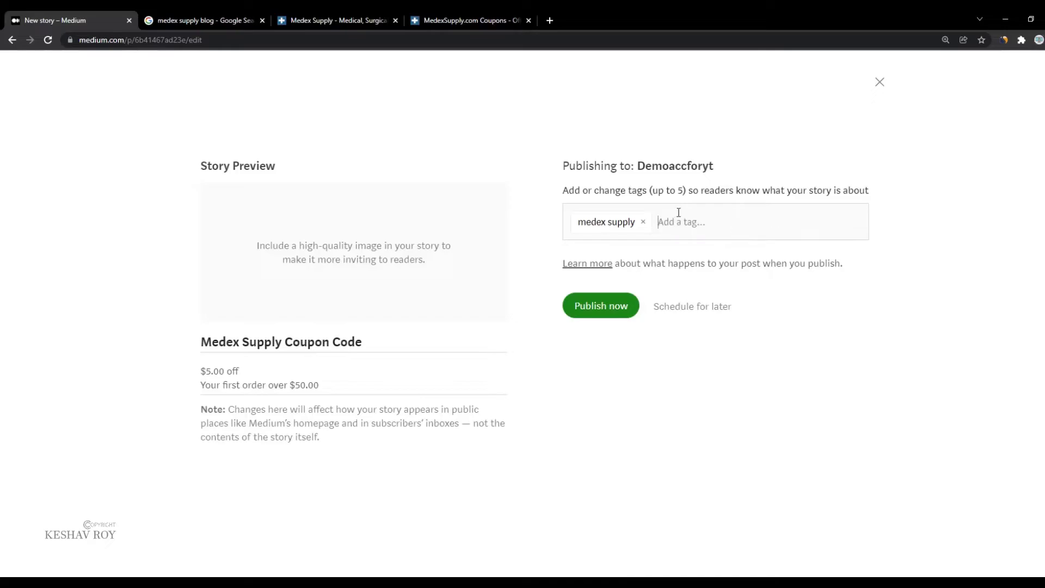
text(medex)
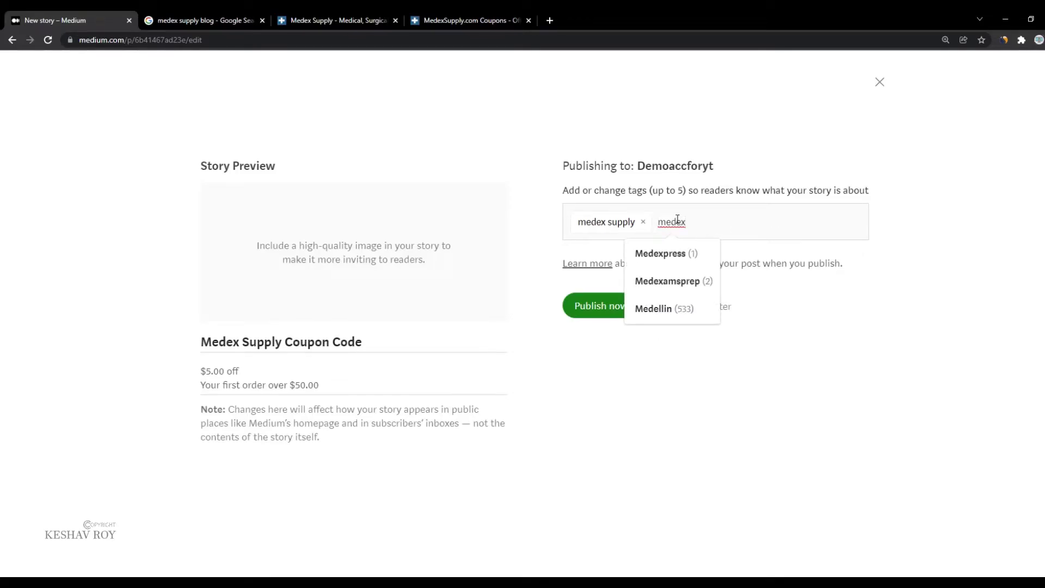
text( coupon)
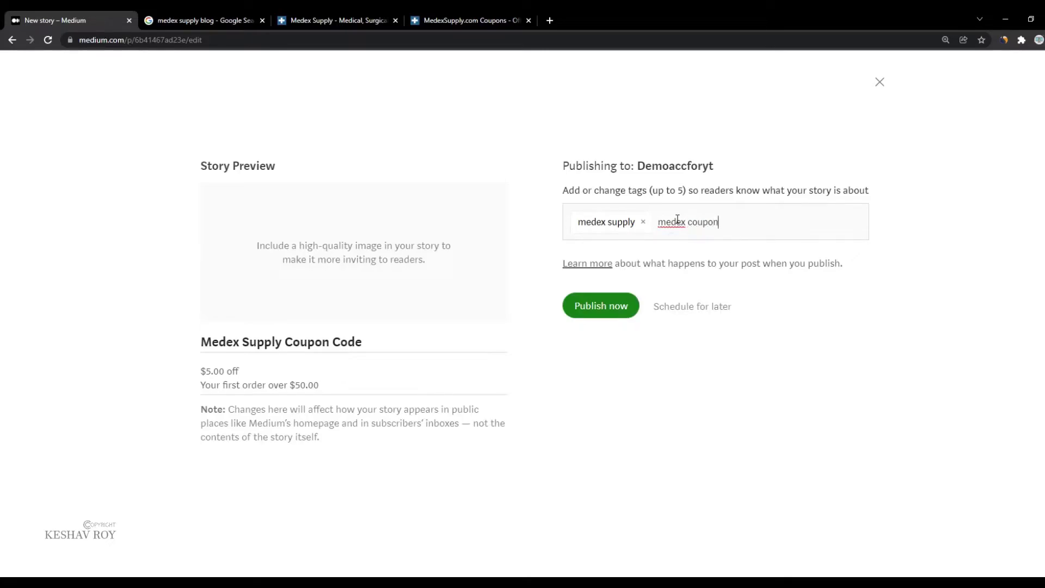
key(Return)
text(medex coup)
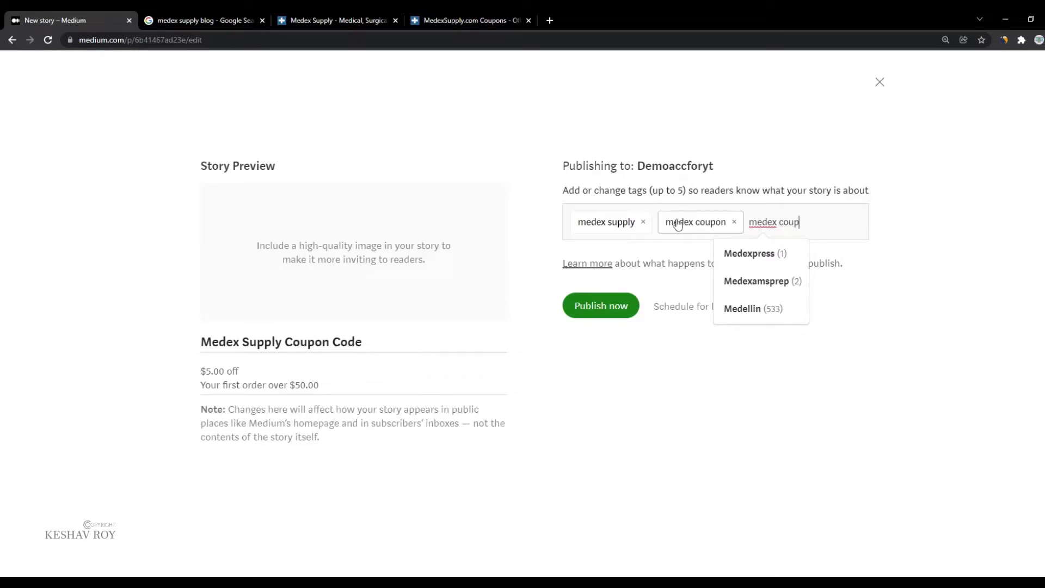
text(on code)
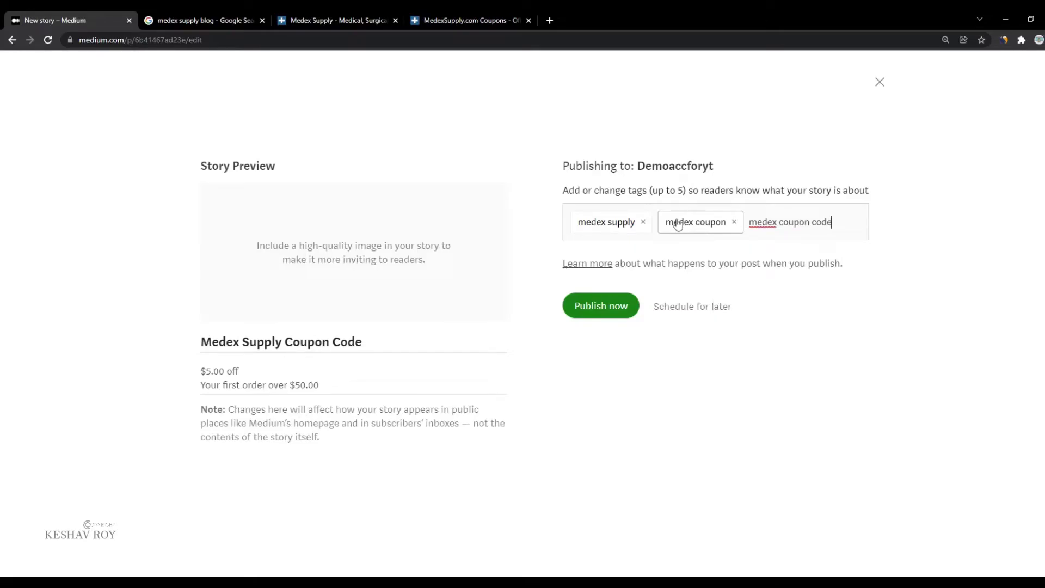
key(Return)
Step: Copy the title from the story preview and add it as the tag "Medex Supply Coupon Code"
drag(359, 342, 197, 353)
key(ctrl+c)
click(640, 246)
key(ctrl+v)
key(Return)
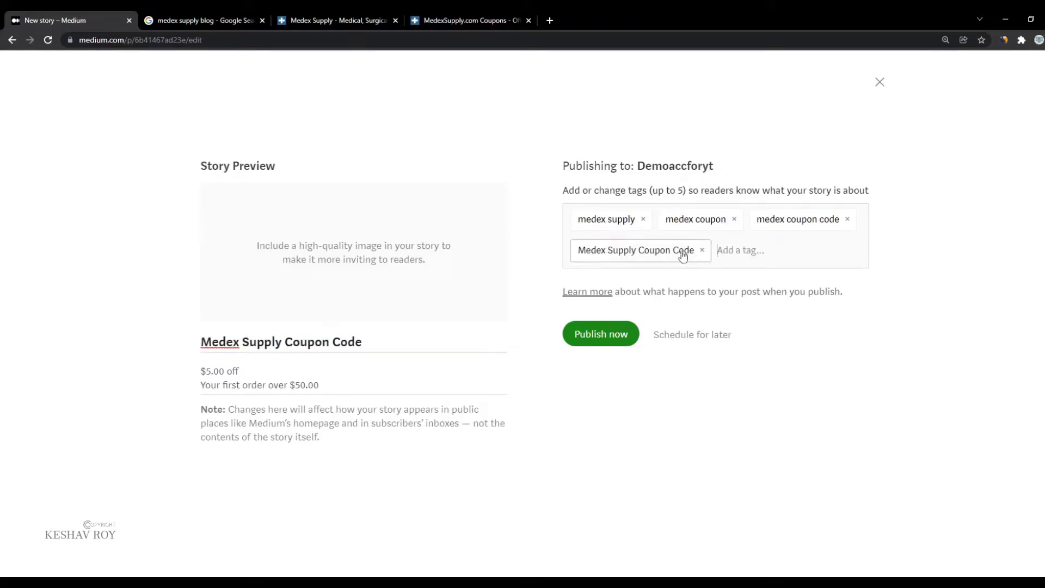
Step: Open the Keyword Tool website (keywordtool.io) in a new browser tab
click(550, 19)
text(key)
key(Return)
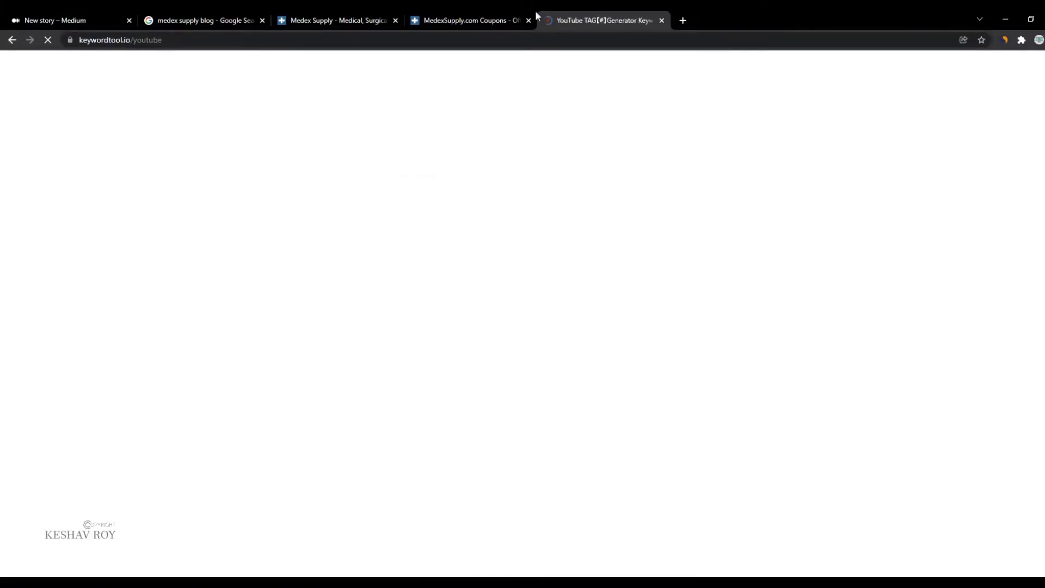
Step: Set the region and language of the YouTube keyword search to United States / English
click(672, 262)
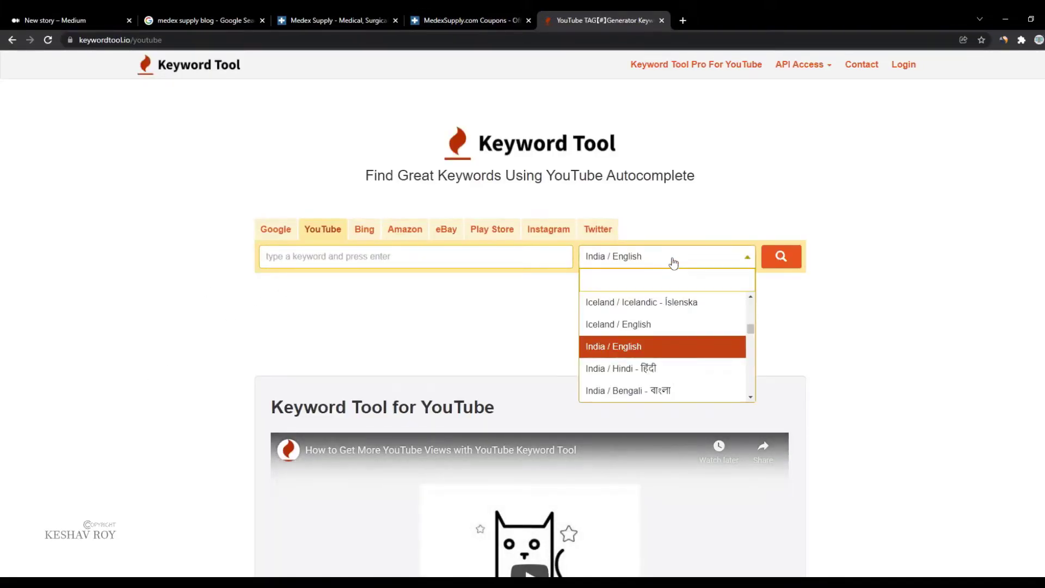
text(uni)
click(606, 299)
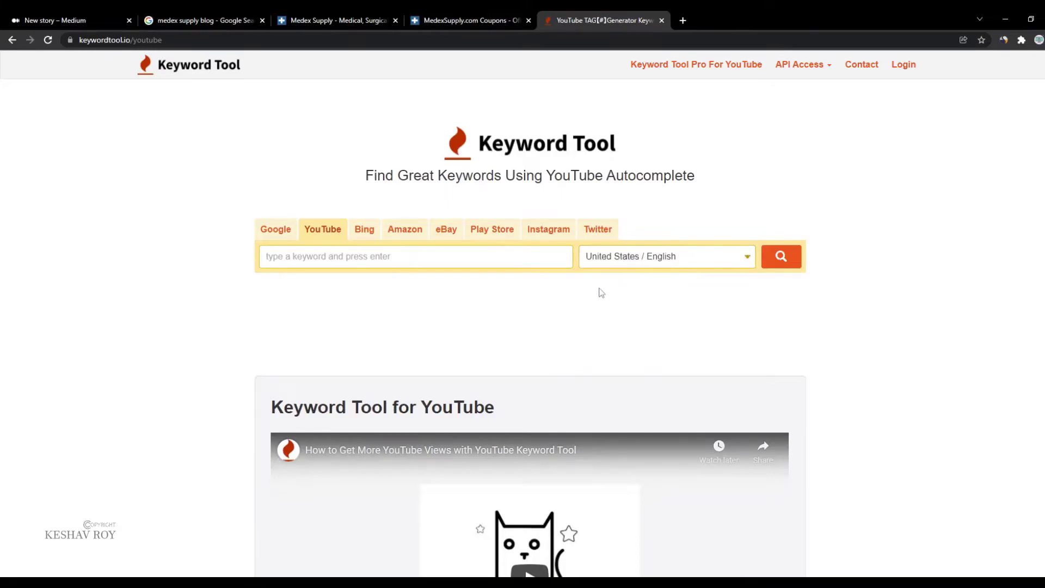
Step: Switch Keyword Tool to Google keywords and search for "medex" with United States / English as region and language
click(267, 231)
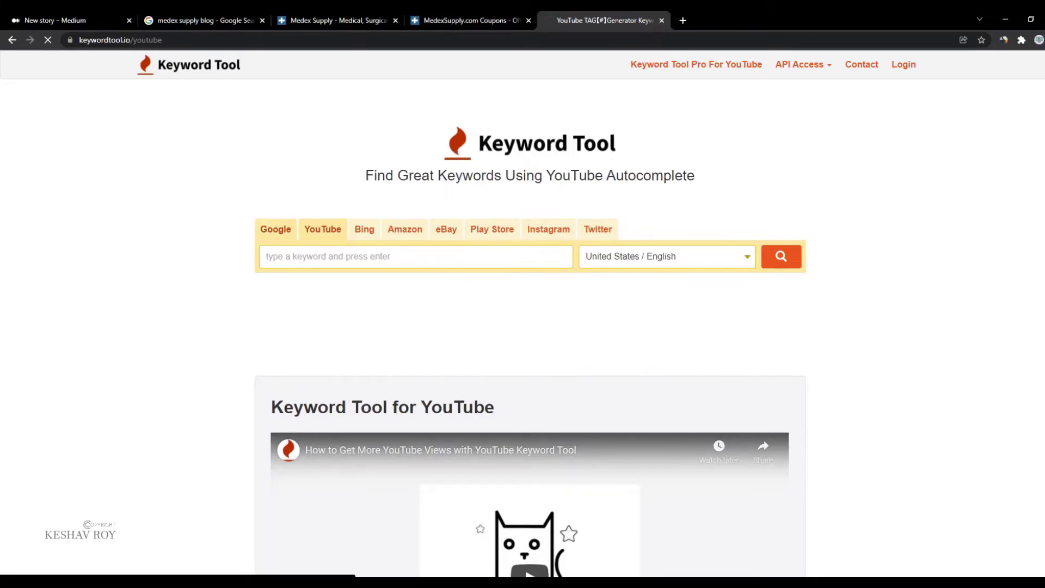
click(631, 257)
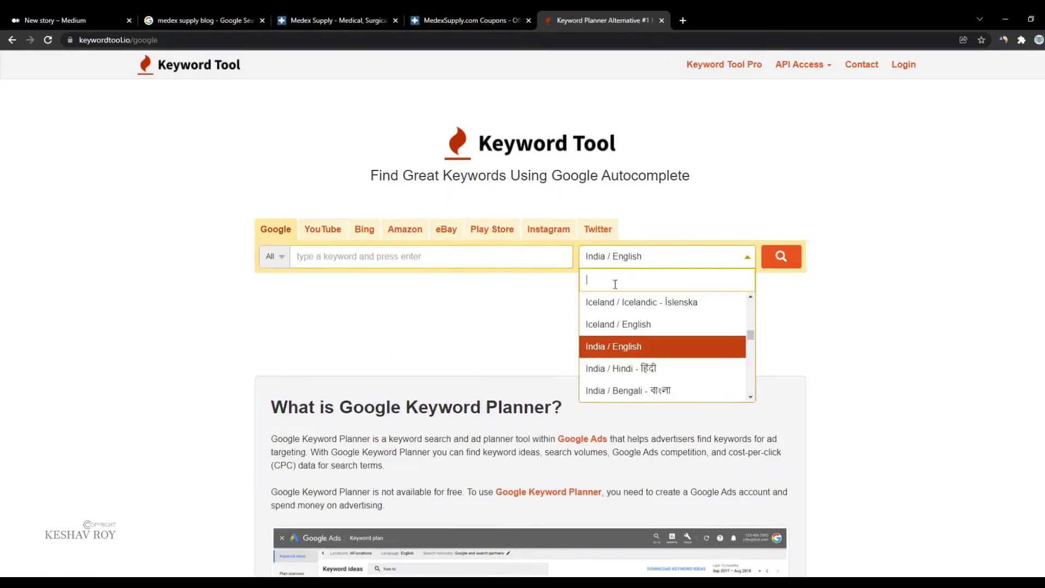
text(u)
click(614, 300)
click(394, 255)
text(me)
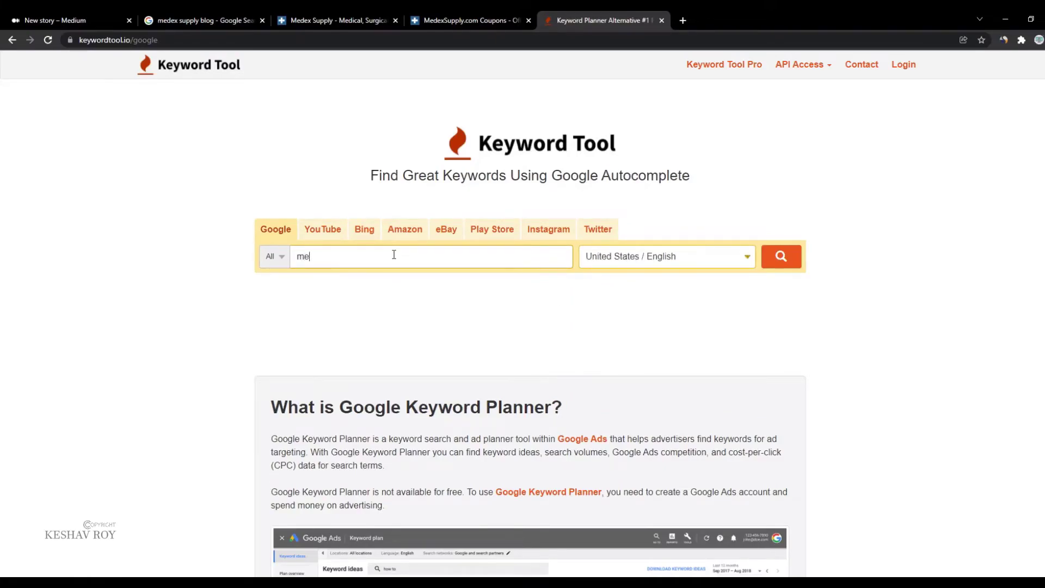
text(dex)
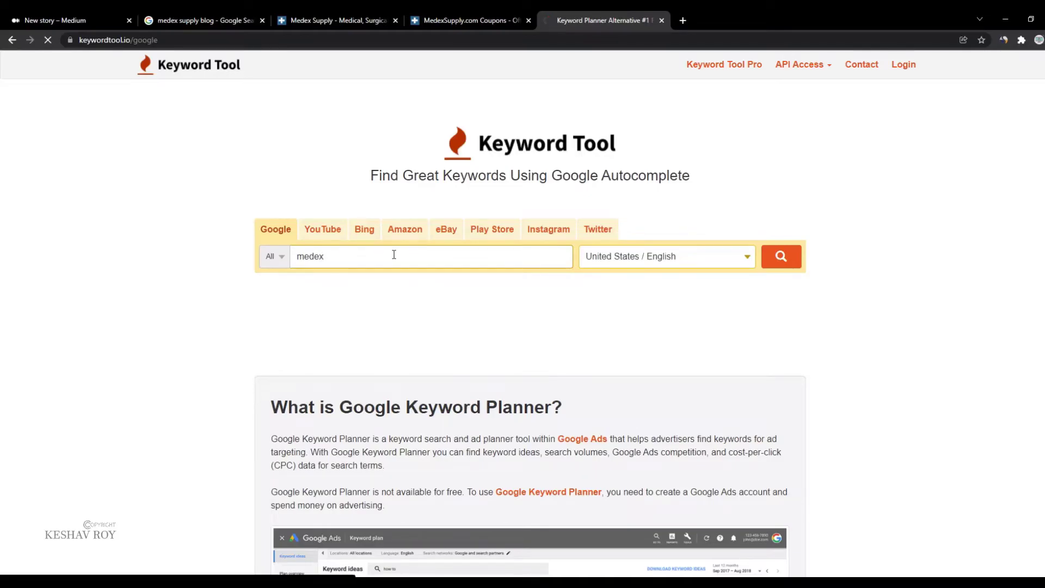
Step: Close the MedexSupply.com coupons page and return to the Keyword Tool results for "medex"
click(468, 20)
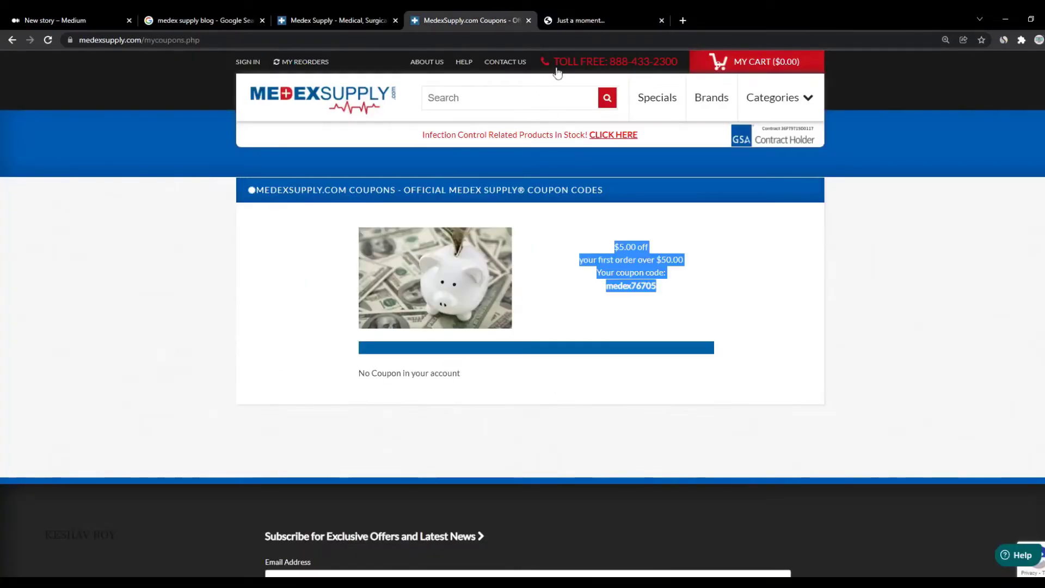
click(571, 11)
click(527, 20)
click(523, 11)
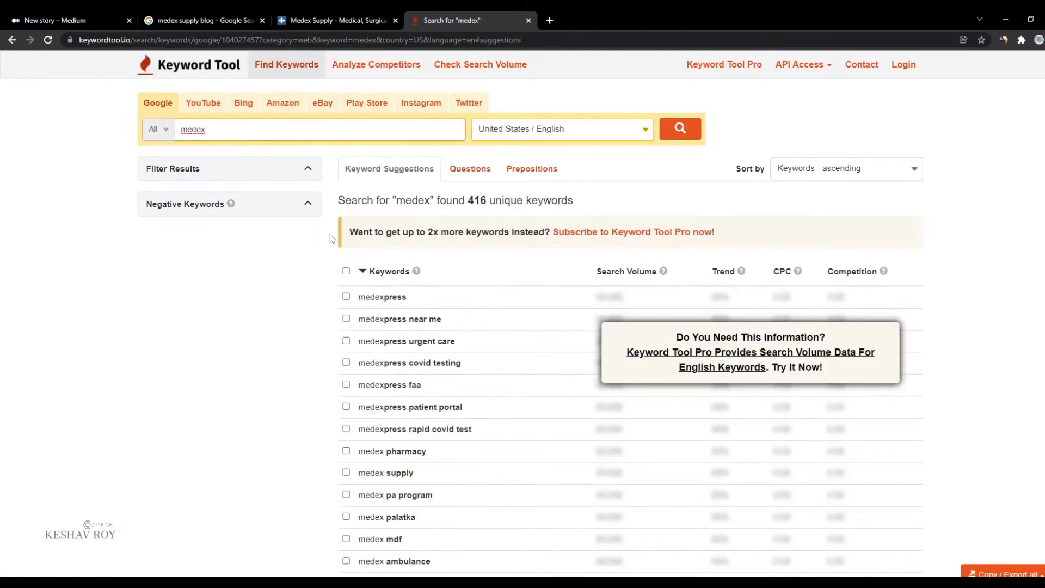
Step: Search Keyword Tool for Google keywords matching "medex supply"
click(247, 125)
text(supply)
key(Return)
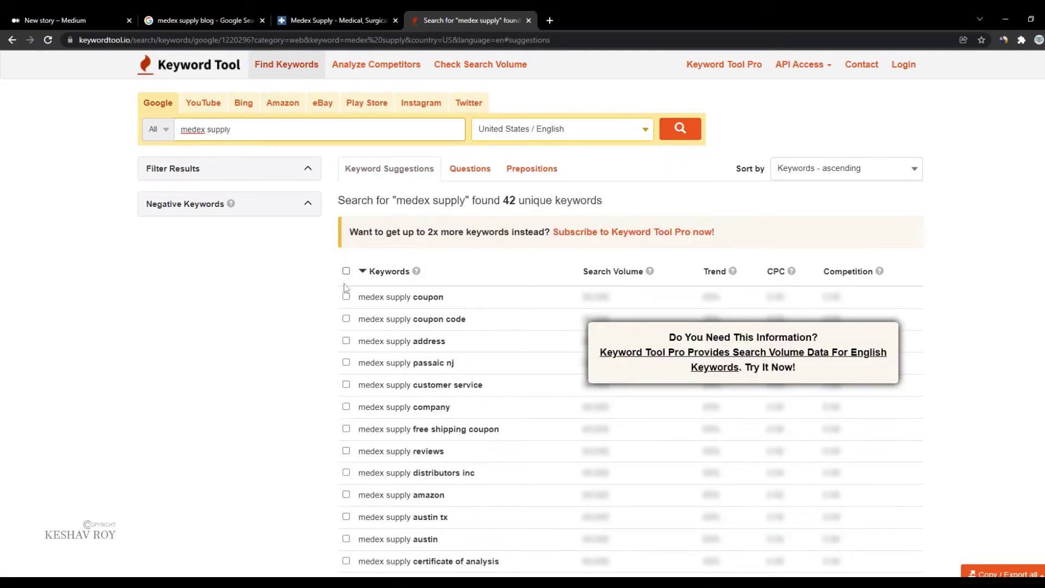
Step: Select the first twelve keyword suggestions, from "medex supply coupon" through "medex supply austin"
click(346, 318)
click(345, 319)
click(345, 319)
click(346, 341)
click(346, 363)
click(346, 385)
click(362, 407)
click(388, 296)
click(370, 429)
click(366, 452)
scroll(366, 452, down, 4)
click(385, 252)
click(382, 275)
click(382, 297)
click(382, 318)
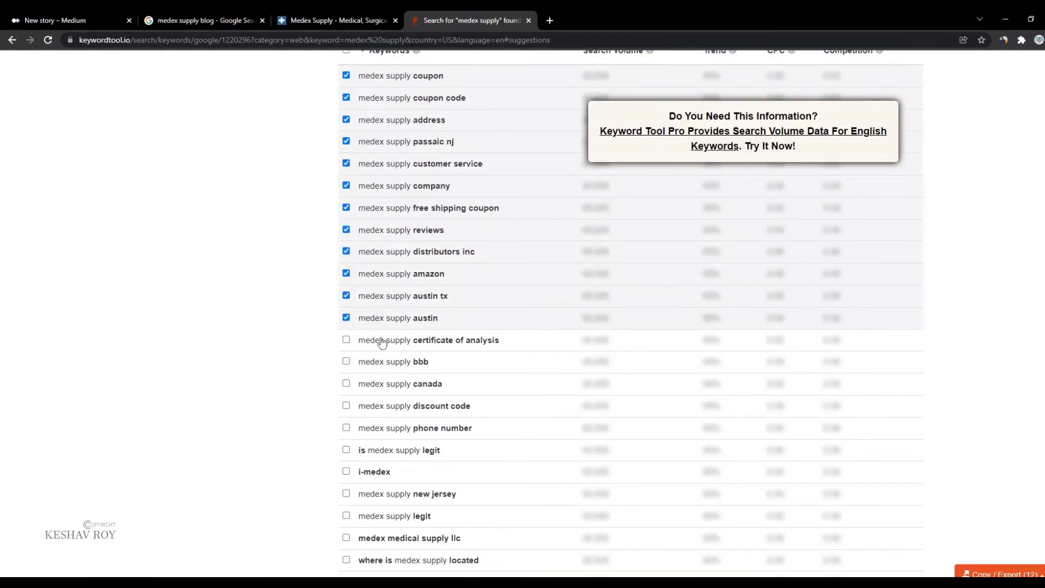
Step: Copy the twelve selected keywords to the clipboard
scroll(381, 338, up, 3)
click(999, 574)
click(1016, 524)
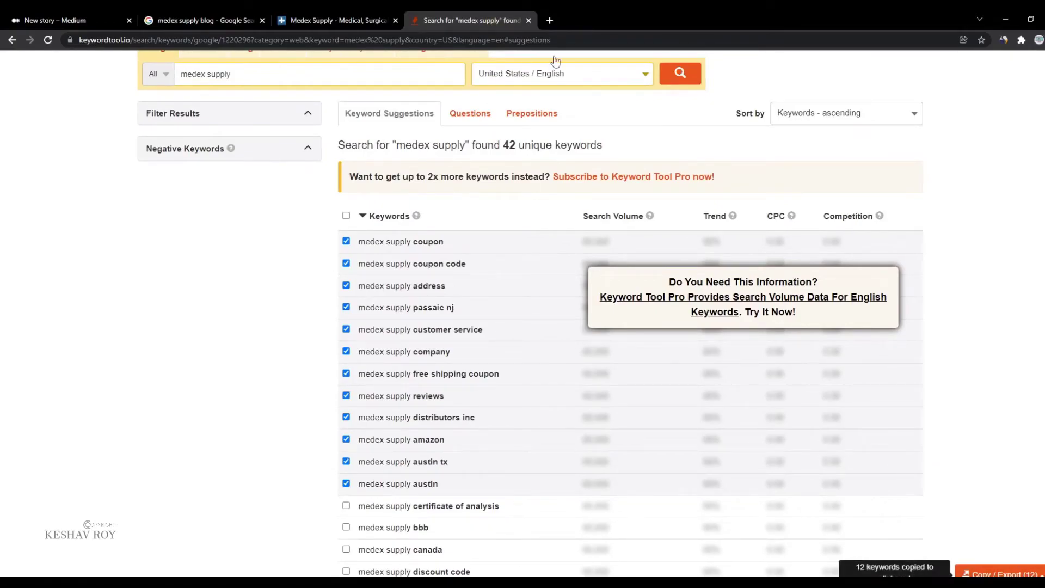
Step: Paste the copied keywords into the Medium story's tags, and clear them along with the tag "Medex Supply Coupon Code"
click(337, 20)
click(213, 16)
click(68, 16)
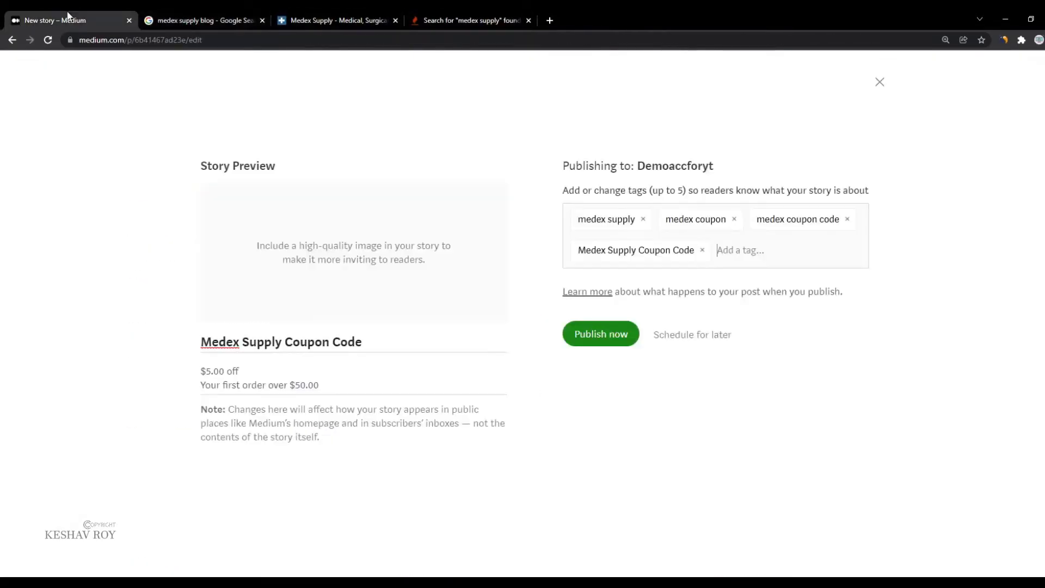
click(787, 245)
key(ctrl+v)
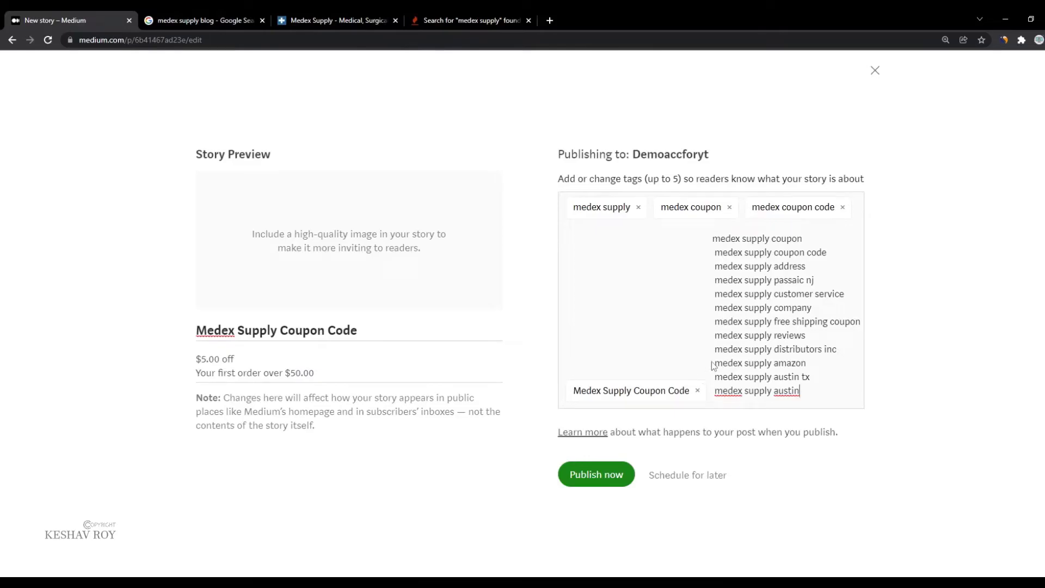
drag(801, 391, 704, 397)
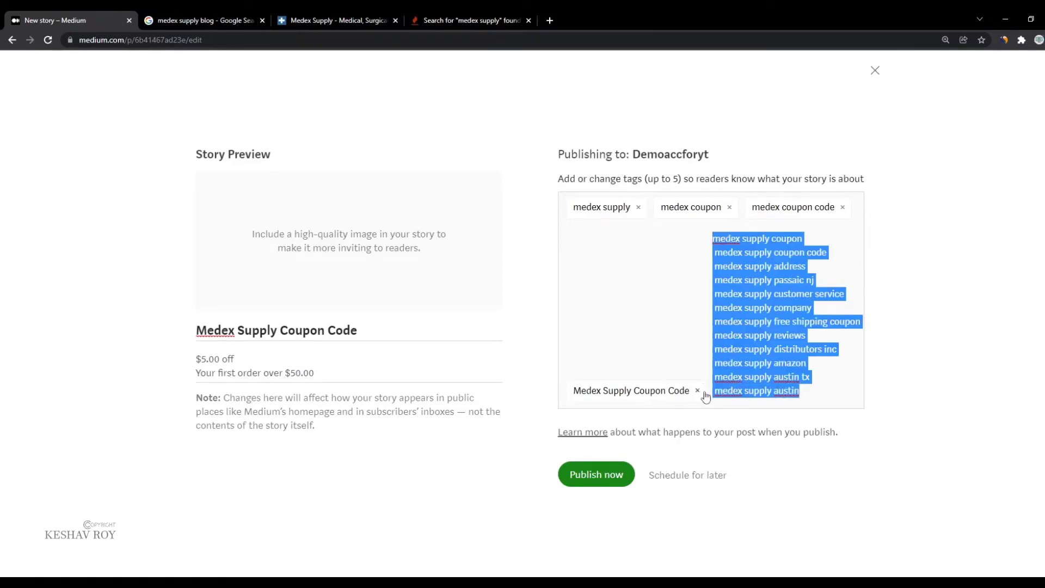
key(BackSpace)
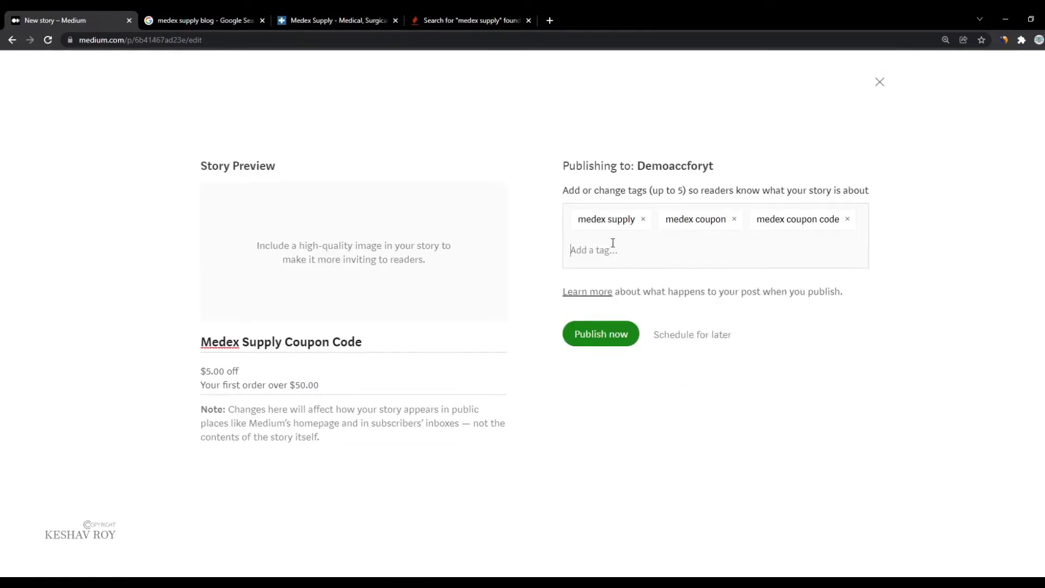
Step: Replace the tag "medex coupon" with "medex supply coupon", "medex supply coupon cod" and "medex supply free revie", based on the Keyword Tool suggestions
click(468, 20)
drag(446, 241, 354, 242)
click(216, 11)
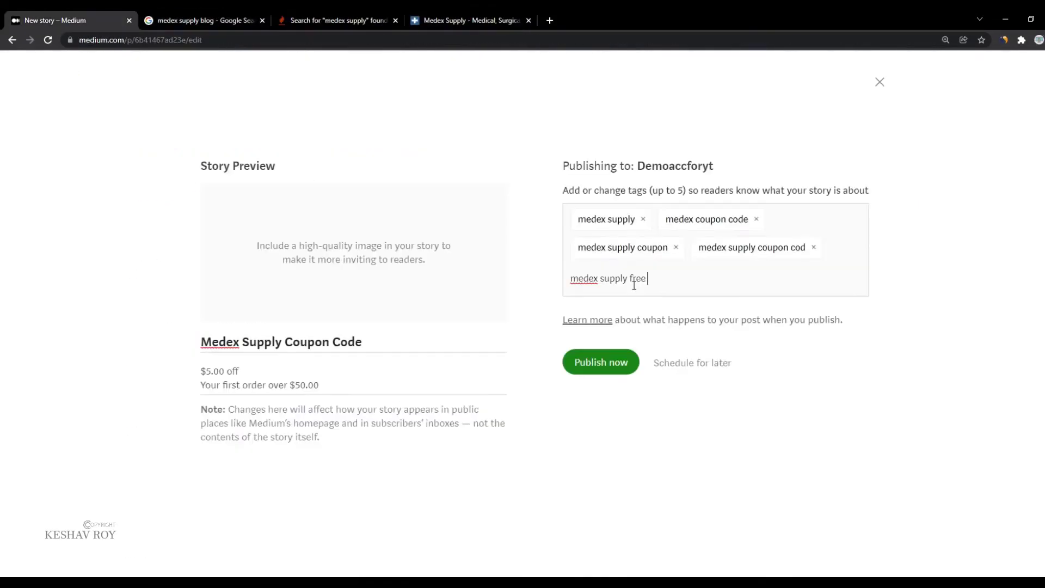
key(Return)
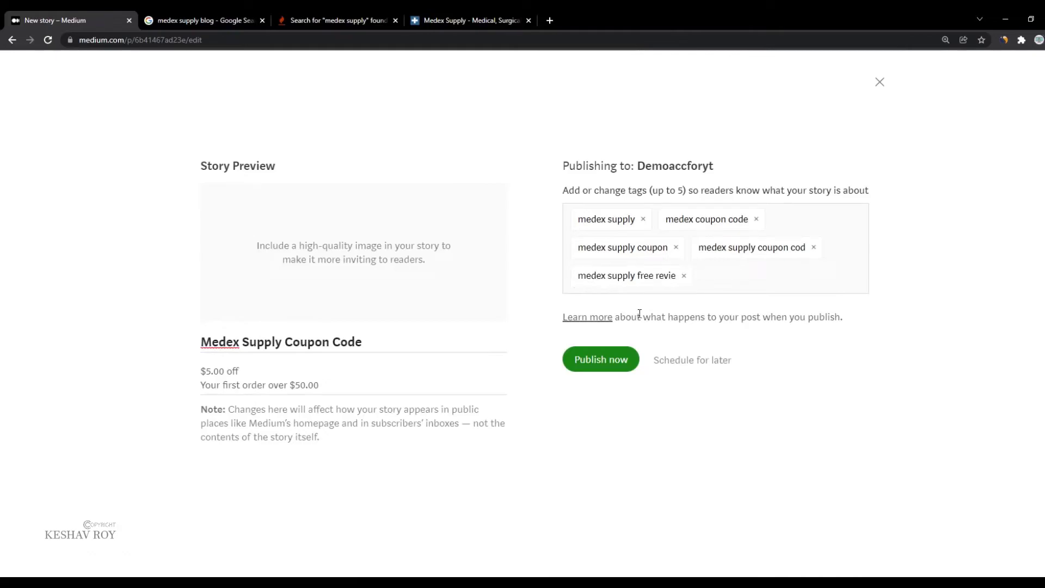
Step: Publish the story immediately and close the sharing dialog
triple_click(382, 336)
click(601, 359)
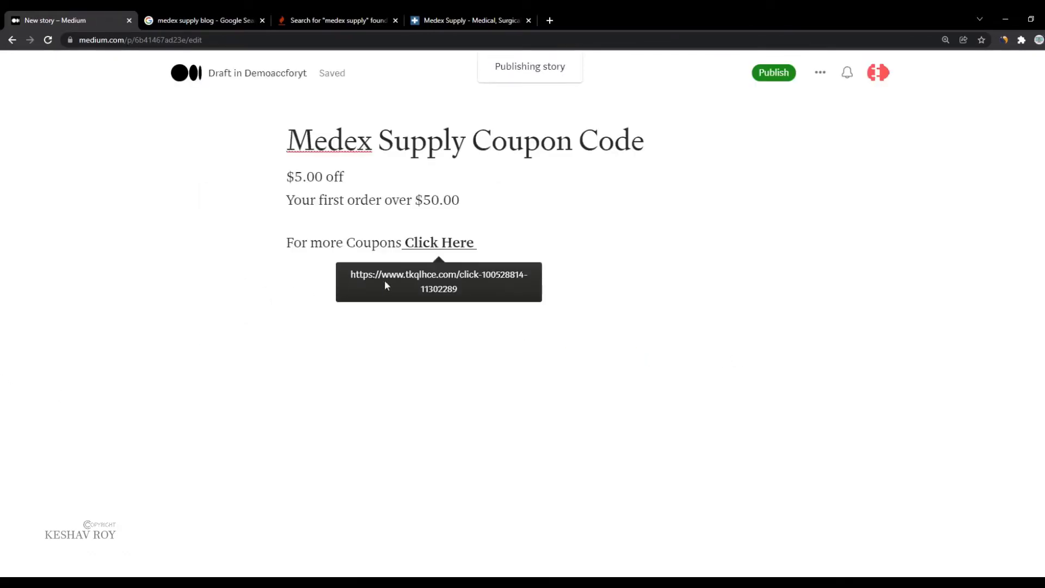
click(289, 252)
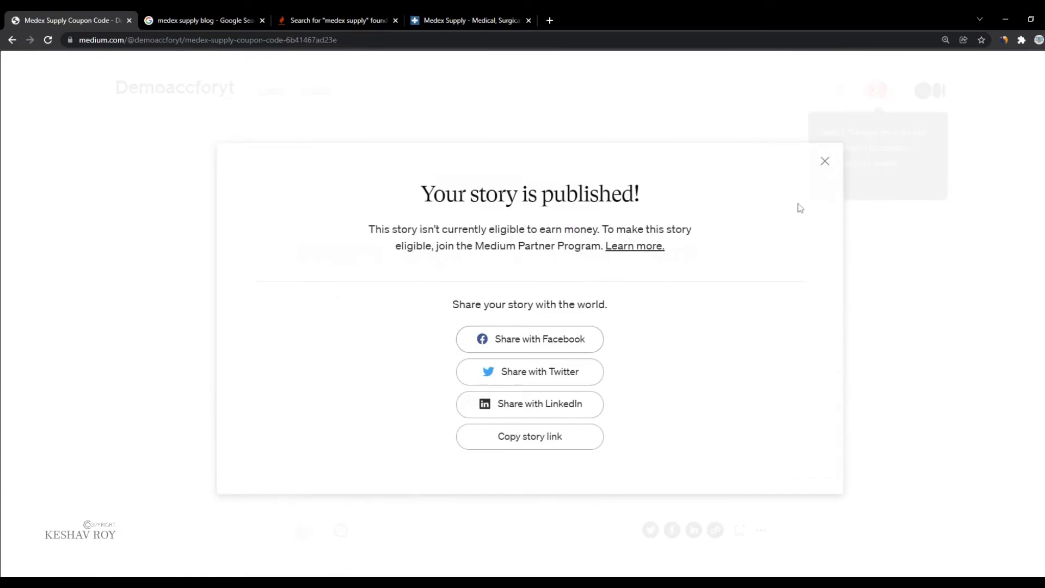
click(825, 163)
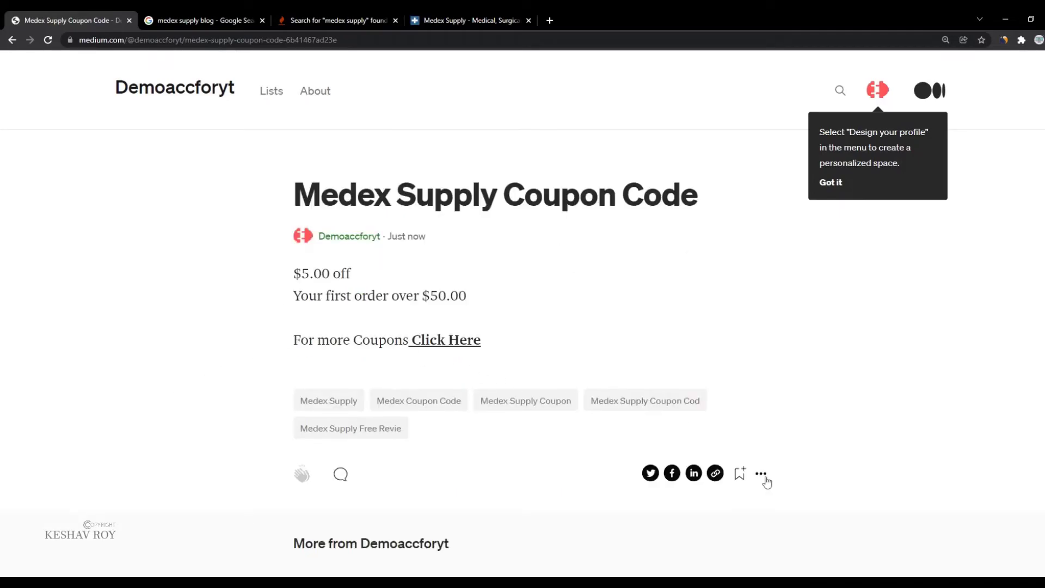
Step: Open the published story for editing and start a new paragraph below the "Click Here" line
click(762, 476)
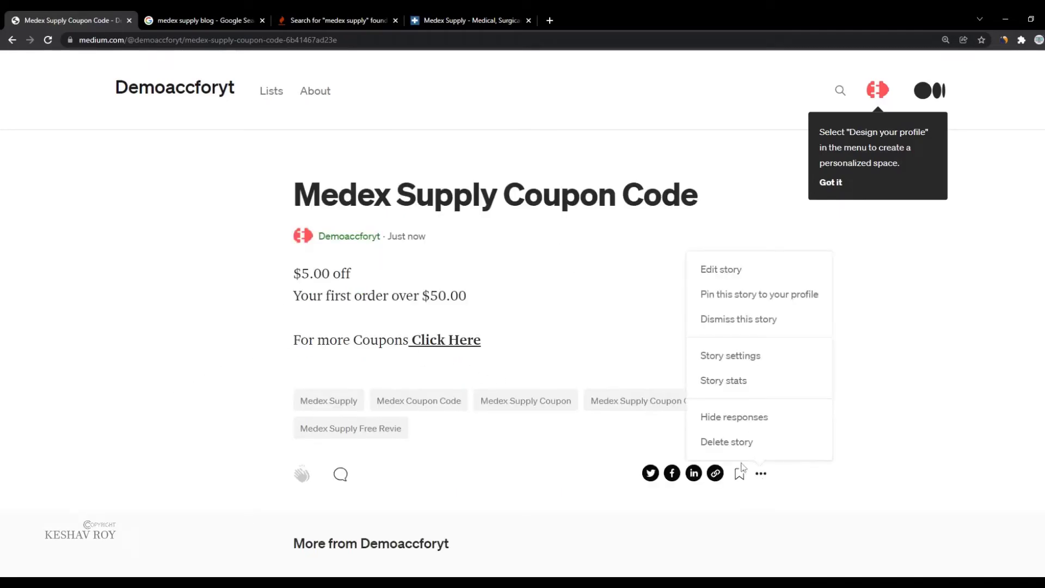
click(716, 270)
click(461, 242)
key(Return)
key(Return)
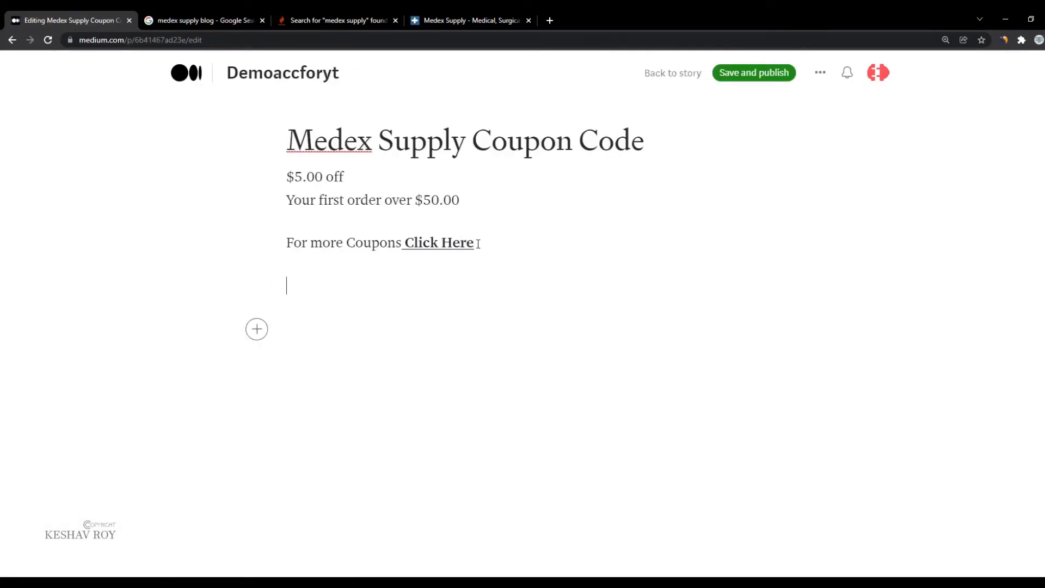
Step: Write "Disclosure: This Content may contain affiliate links" in the new paragraph
text(Disclosure: T)
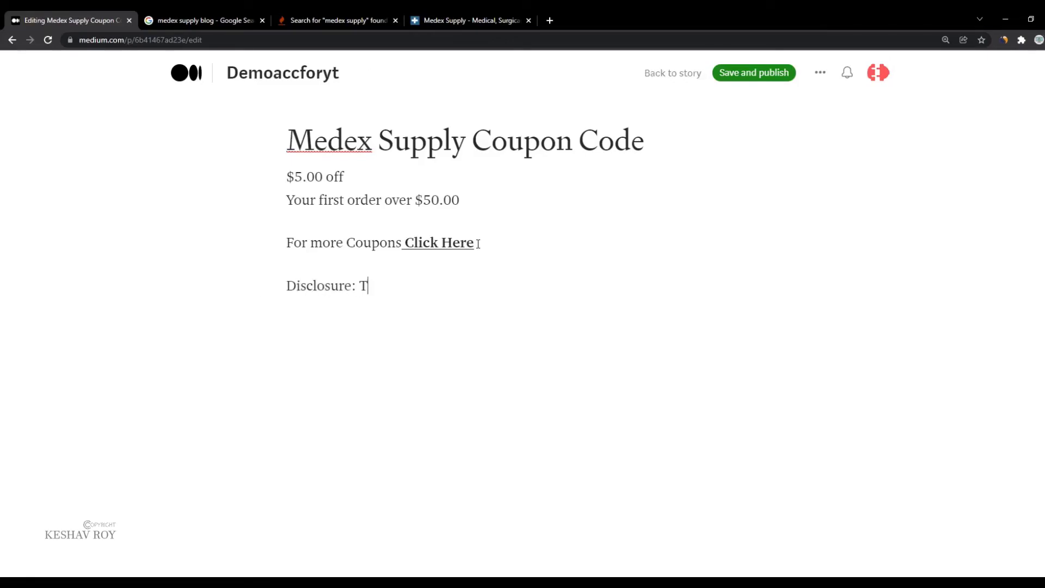
text(his Content)
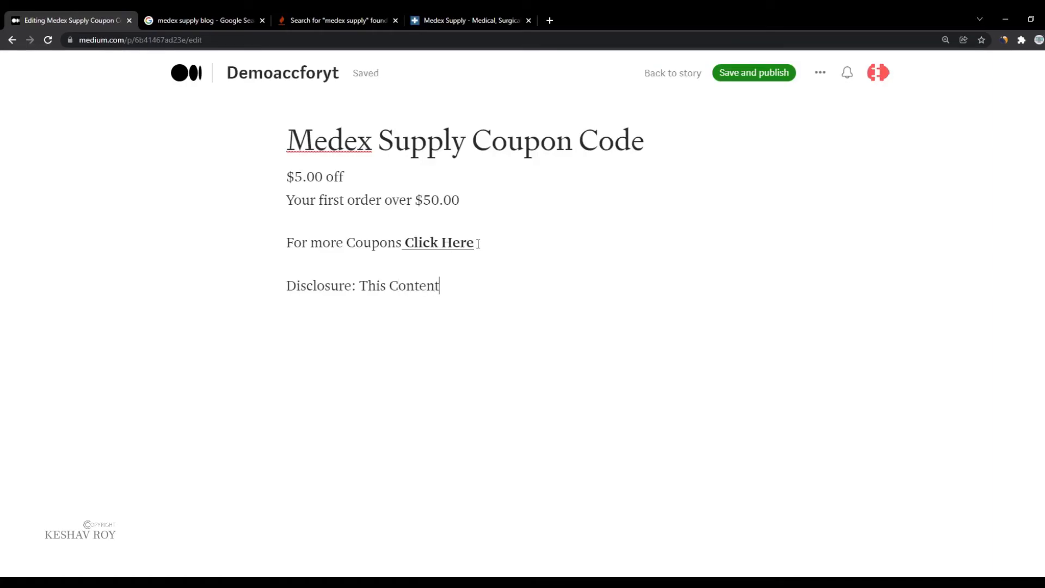
text( mya con)
key(BackSpace)
key(BackSpace)
key(BackSpace)
key(BackSpace)
key(BackSpace)
key(BackSpace)
text(ay containa)
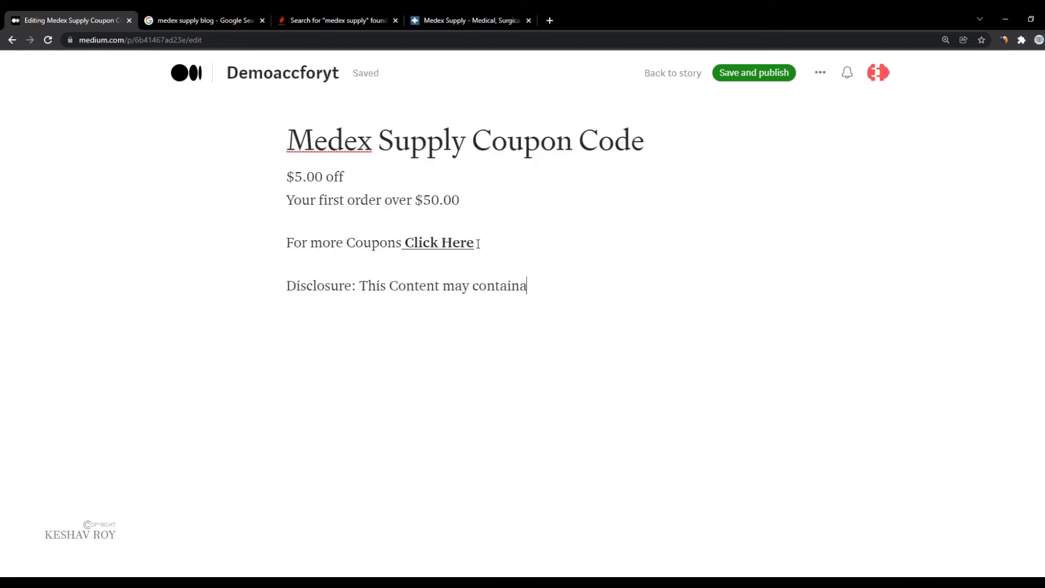
key(BackSpace)
text(affiliate link)
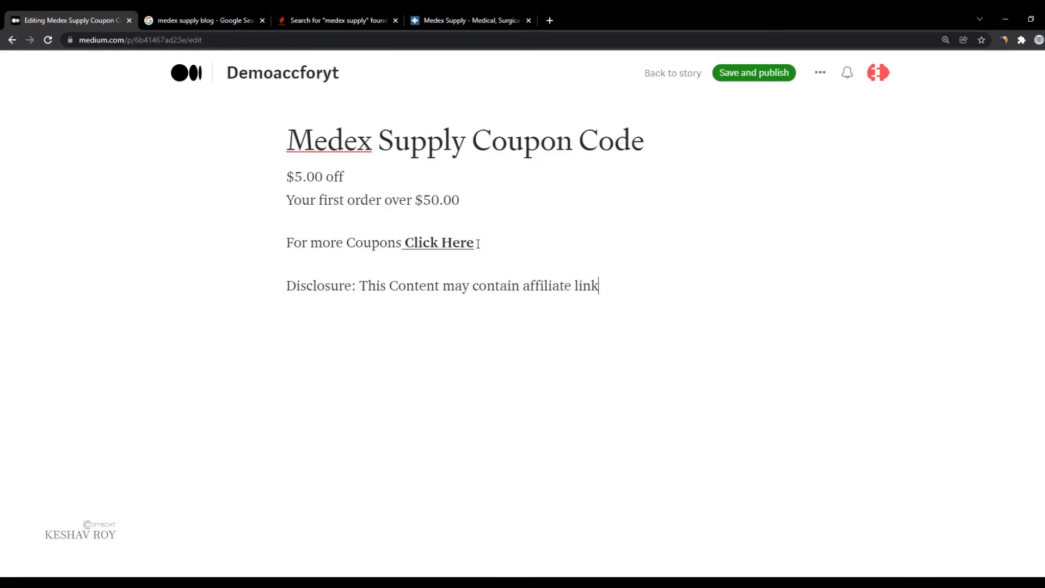
text(s)
key(BackSpace)
Step: Continue the disclosure with the sentence "Where I will earn commission when someone buys through the link."
text(.Where I ew)
key(BackSpace)
key(BackSpace)
text(will earn commissio)
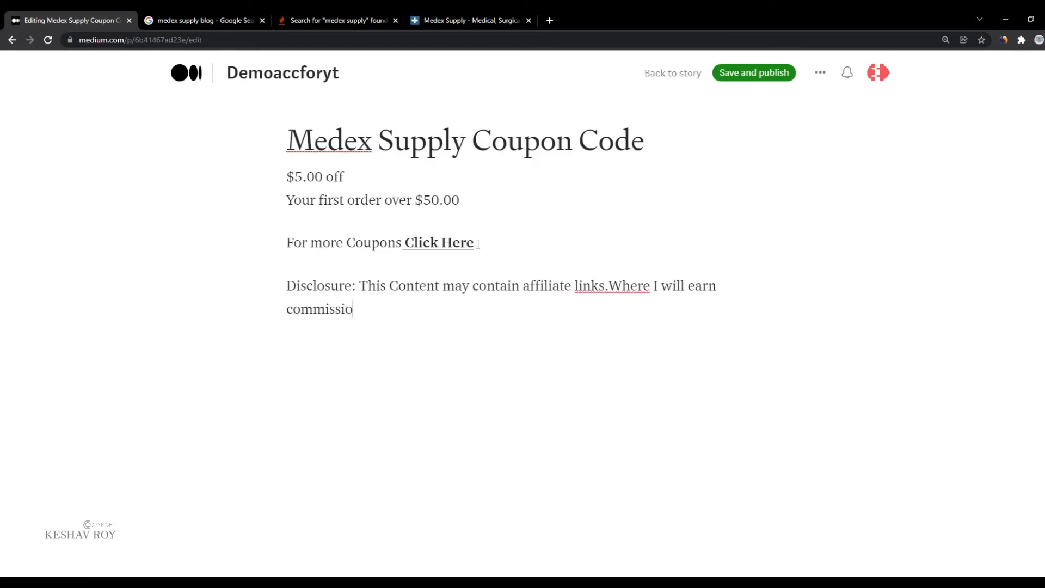
text(n when someon)
key(BackSpace)
key(BackSpace)
key(BackSpace)
text(buyd)
key(BackSpace)
text(s through th)
key(BackSpace)
text(he link)
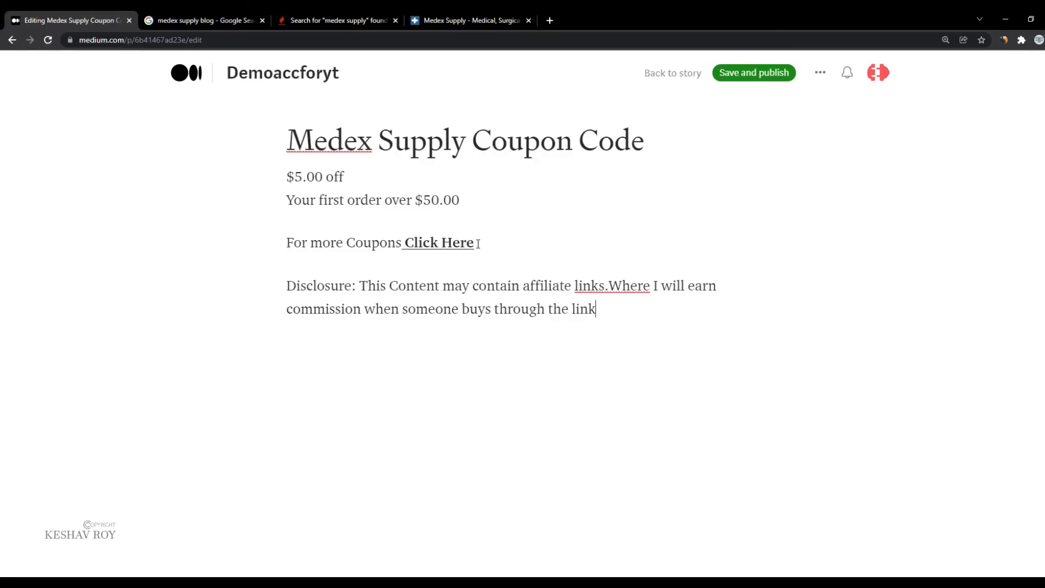
text(.)
Step: Refine the disclosure: separate its sentences with a space, insert "the product" after "buys", and add "Affiliate" before "Disclosure"
click(607, 287)
text(. )
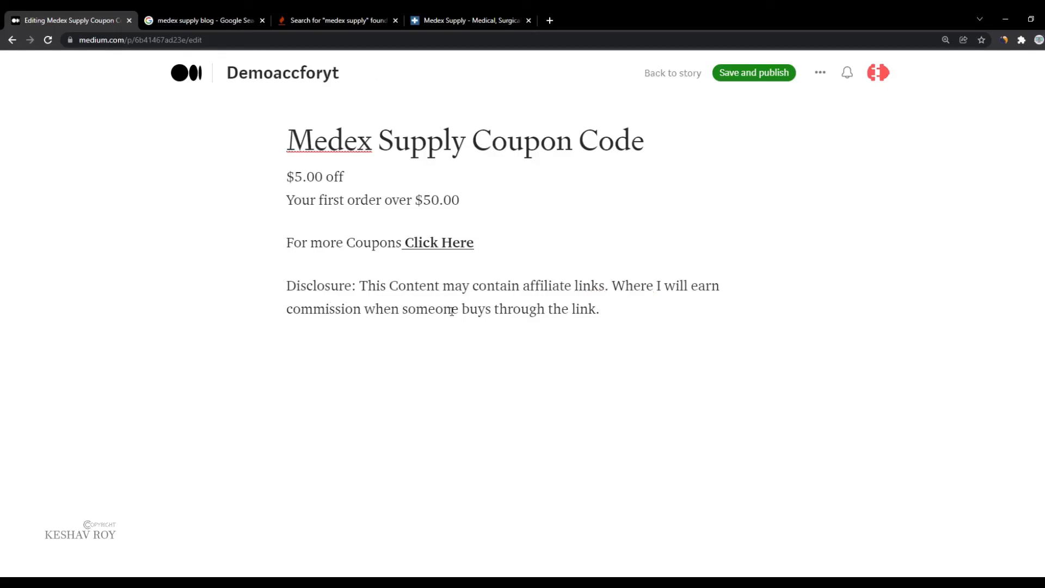
text(the prof)
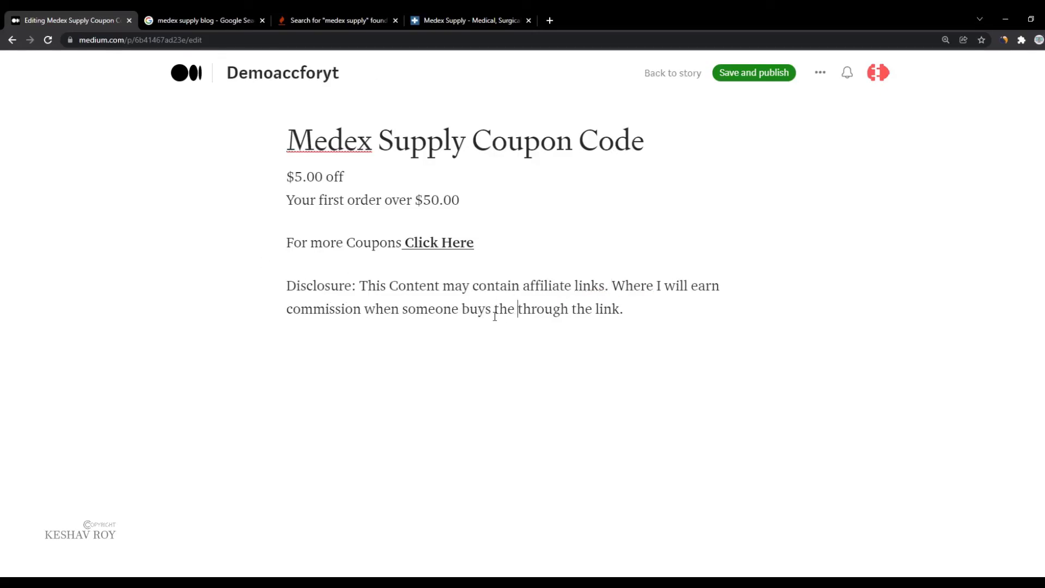
text(uct)
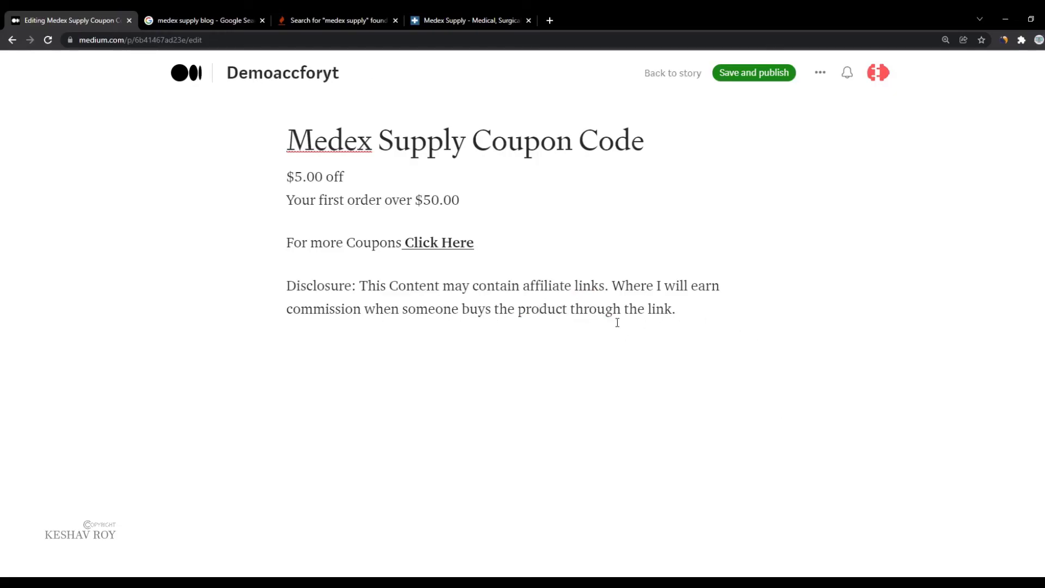
click(285, 285)
text(Affiliate)
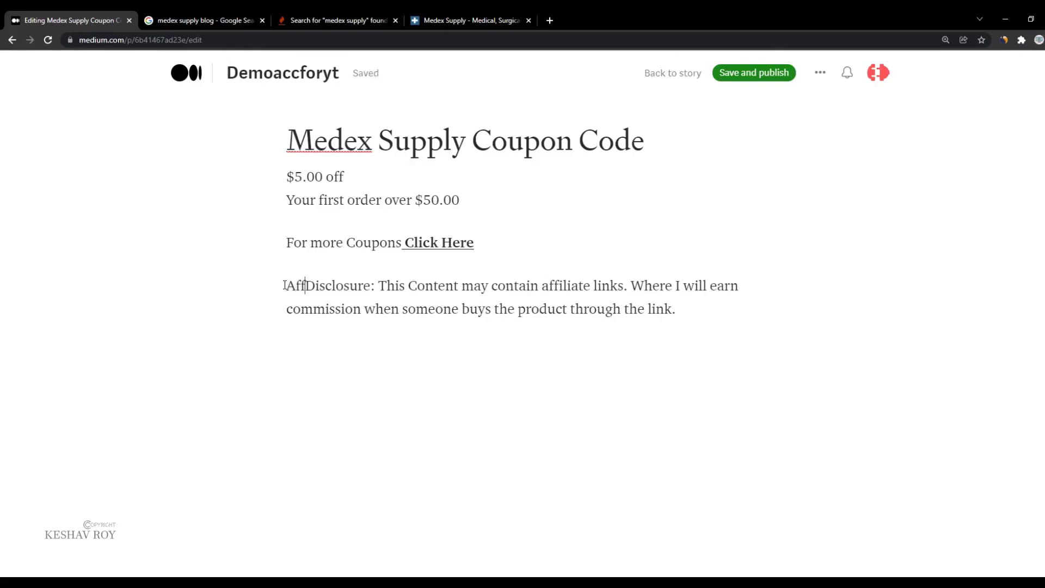
Step: Save and publish the edited story, dismiss the notification, and look over the story page
drag(278, 285, 597, 286)
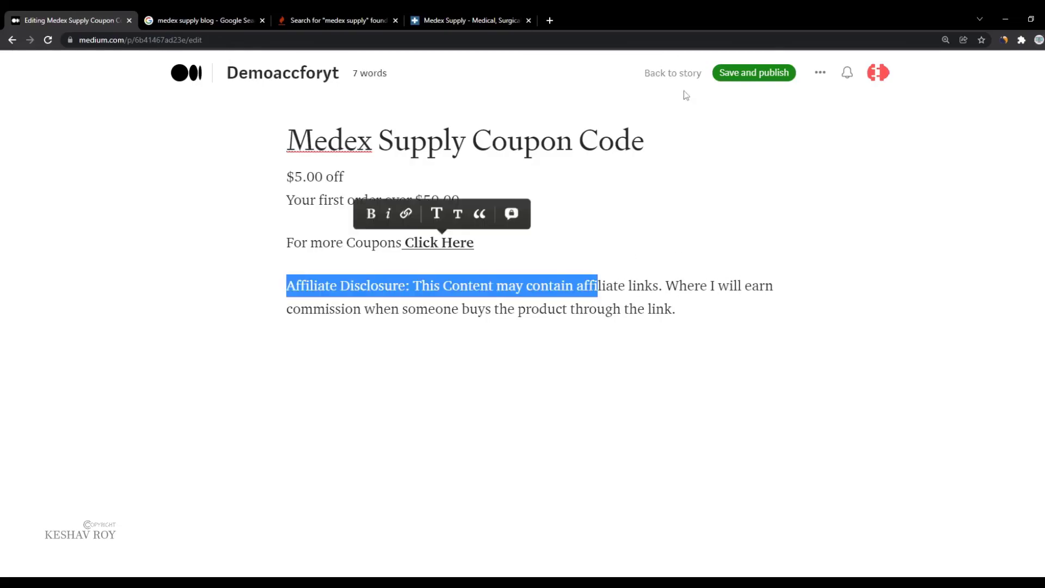
click(746, 79)
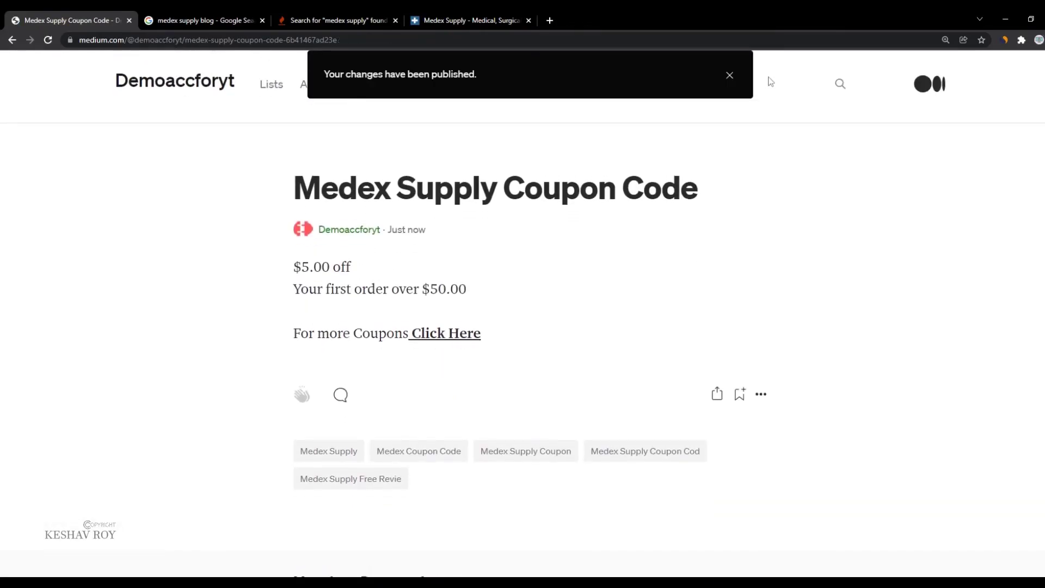
click(730, 76)
click(825, 176)
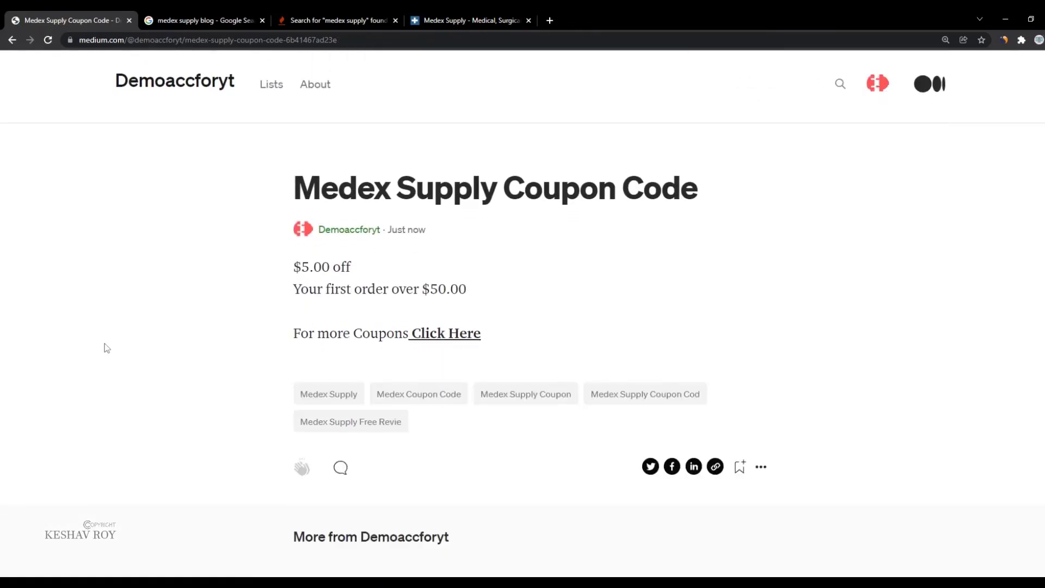
scroll(826, 133, down, 2)
scroll(864, 198, up, 2)
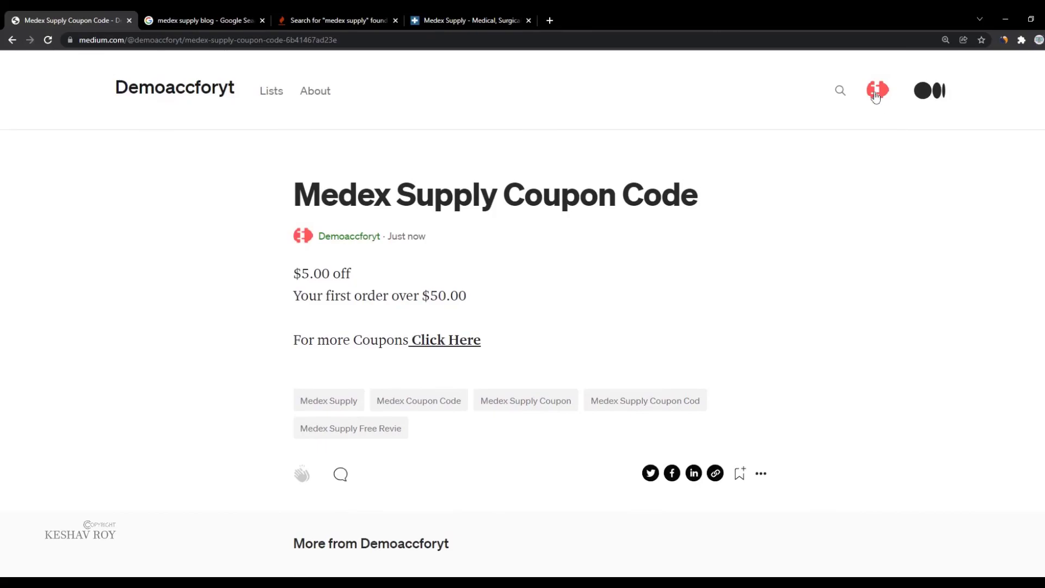
Step: Open the account's list of published stories
click(878, 89)
click(827, 229)
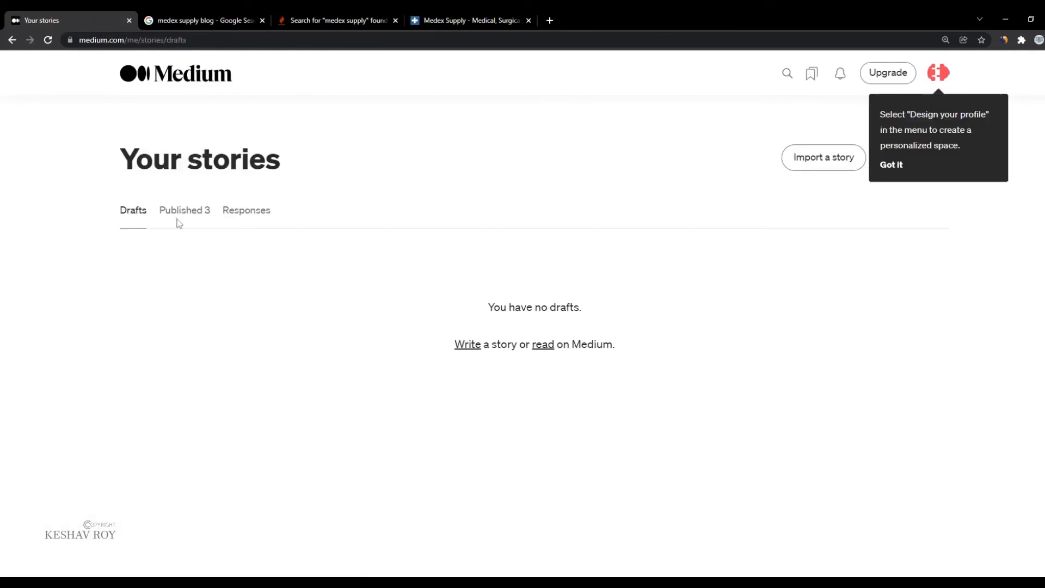
click(180, 220)
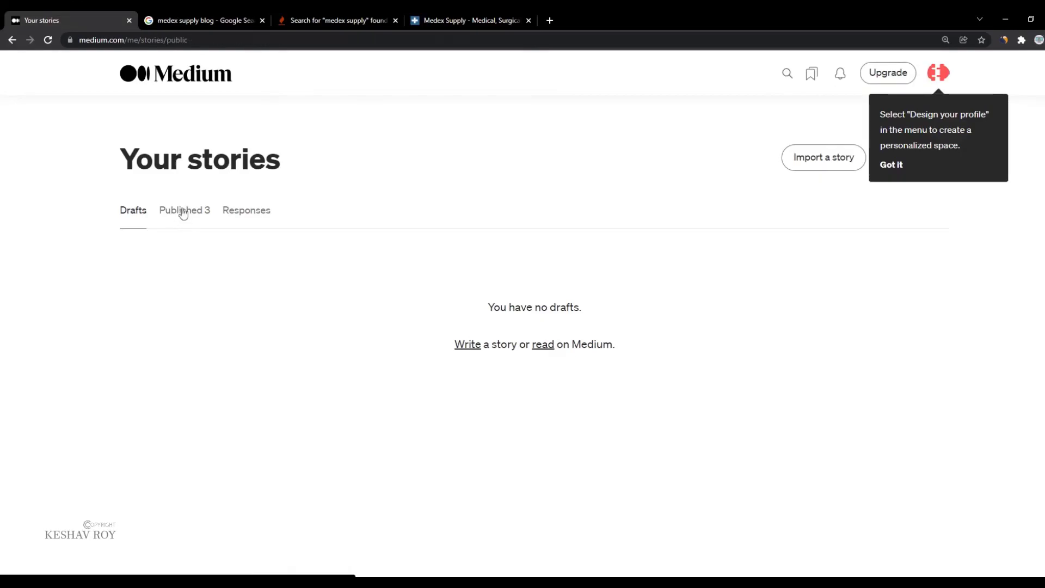